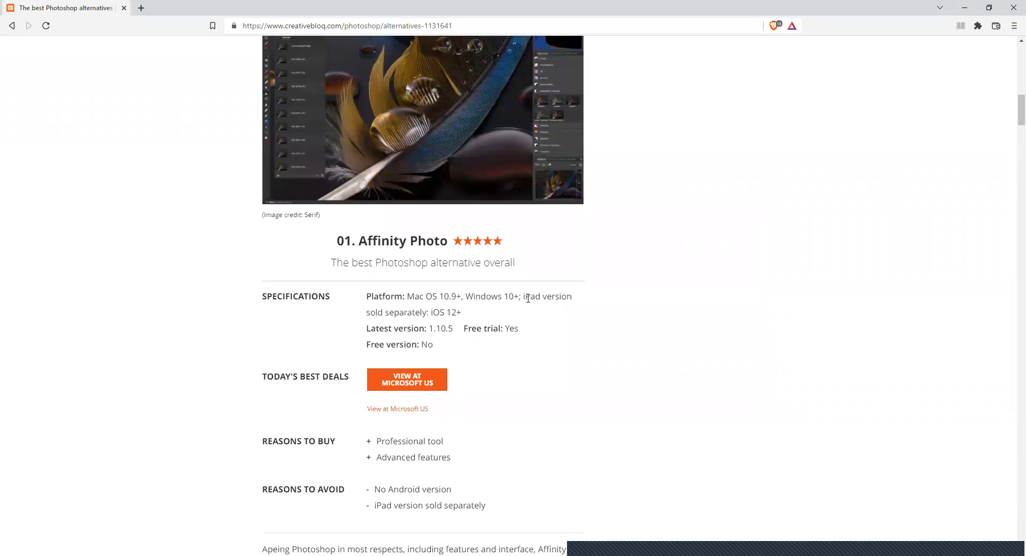
- Review the Affinity Photo and Procreate entries in the article, highlighting Affinity Photo's free version specification
{"action": "scroll", "coordinate": [601, 284], "scroll_direction": "down", "scroll_amount": 2}
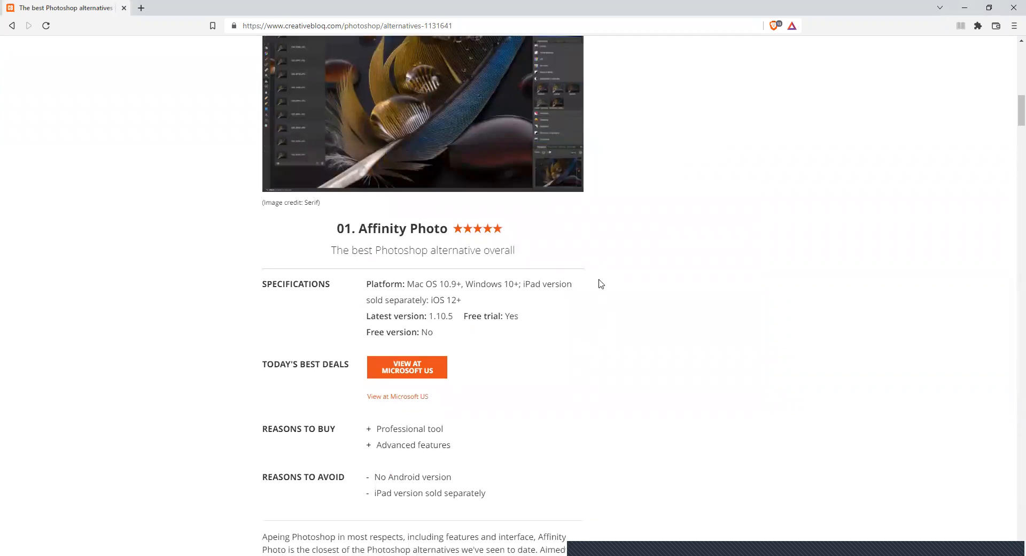
{"action": "left_click_drag", "start_coordinate": [367, 237], "coordinate": [466, 237]}
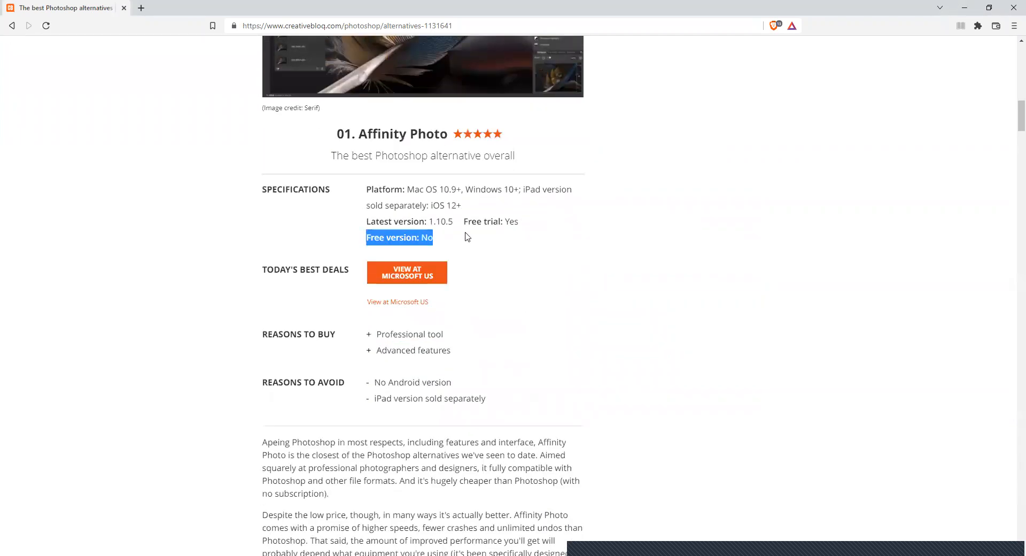
{"action": "scroll", "coordinate": [143, 231], "scroll_direction": "down", "scroll_amount": 7}
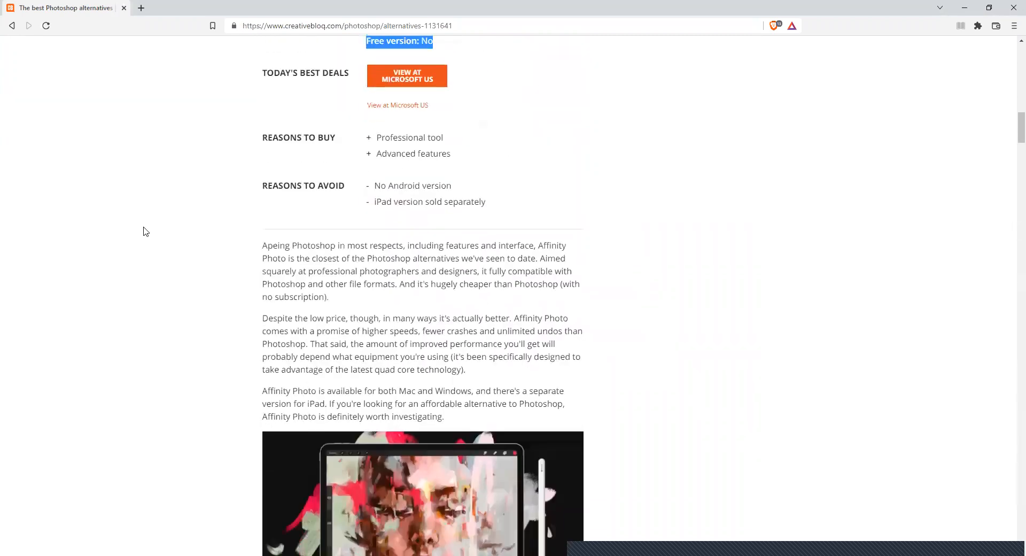
{"action": "scroll", "coordinate": [143, 231], "scroll_direction": "down", "scroll_amount": 2}
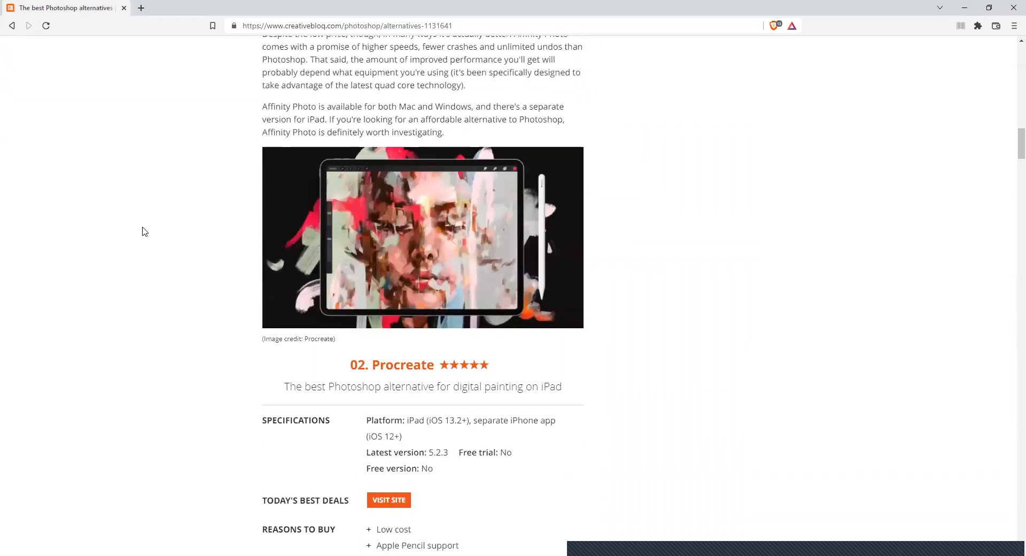
{"action": "scroll", "coordinate": [144, 231], "scroll_direction": "down", "scroll_amount": 10}
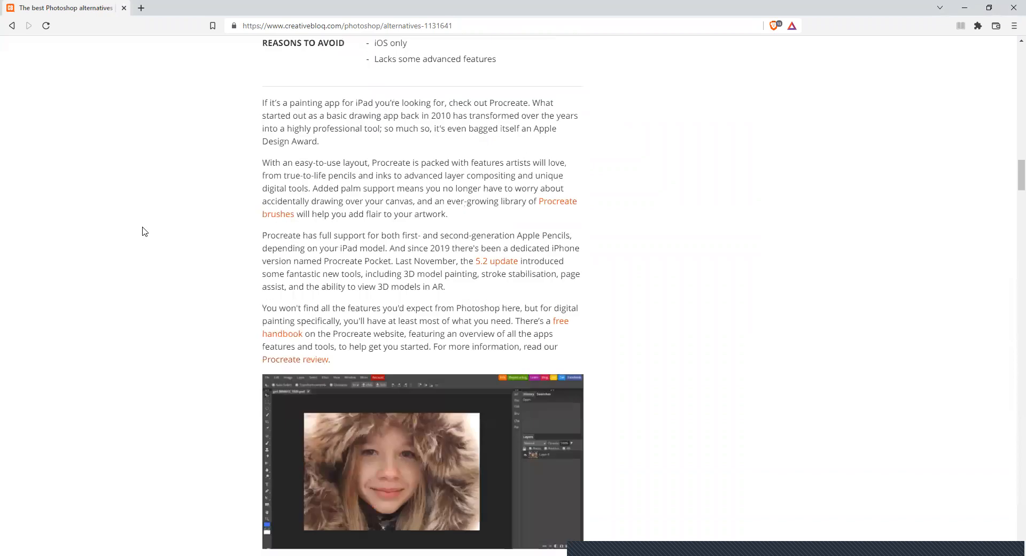
- Examine the Photopea entry's specifications, pros and cons, highlighting its free version specification
{"action": "scroll", "coordinate": [143, 231], "scroll_direction": "down", "scroll_amount": 5}
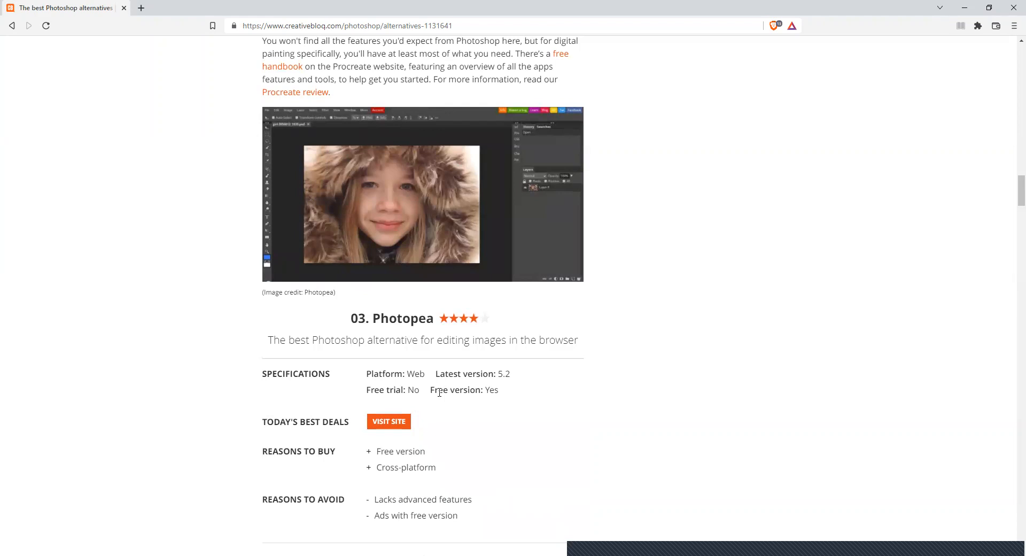
{"action": "left_click_drag", "start_coordinate": [434, 390], "coordinate": [524, 389]}
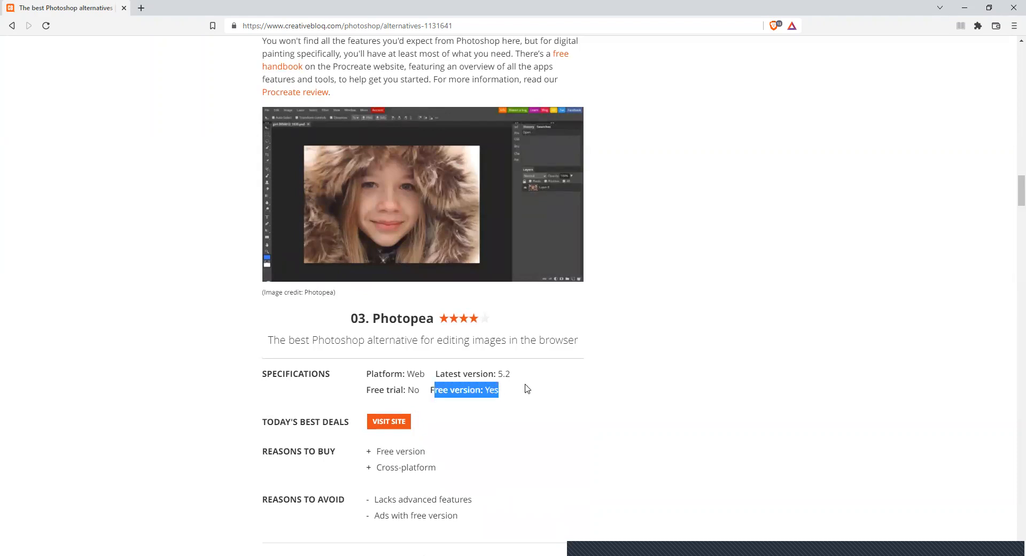
{"action": "scroll", "coordinate": [374, 215], "scroll_direction": "down", "scroll_amount": 4}
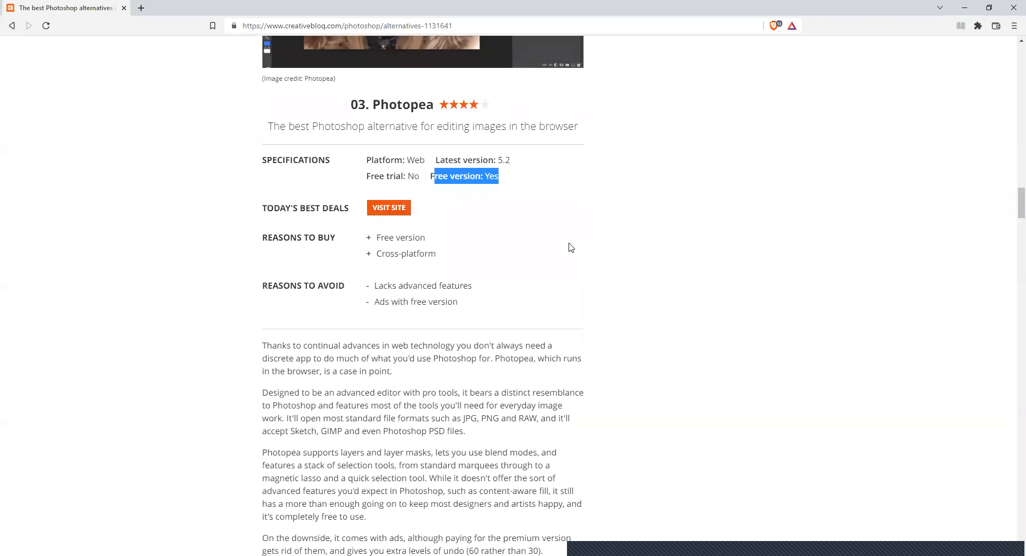
{"action": "scroll", "coordinate": [455, 214], "scroll_direction": "up", "scroll_amount": 4}
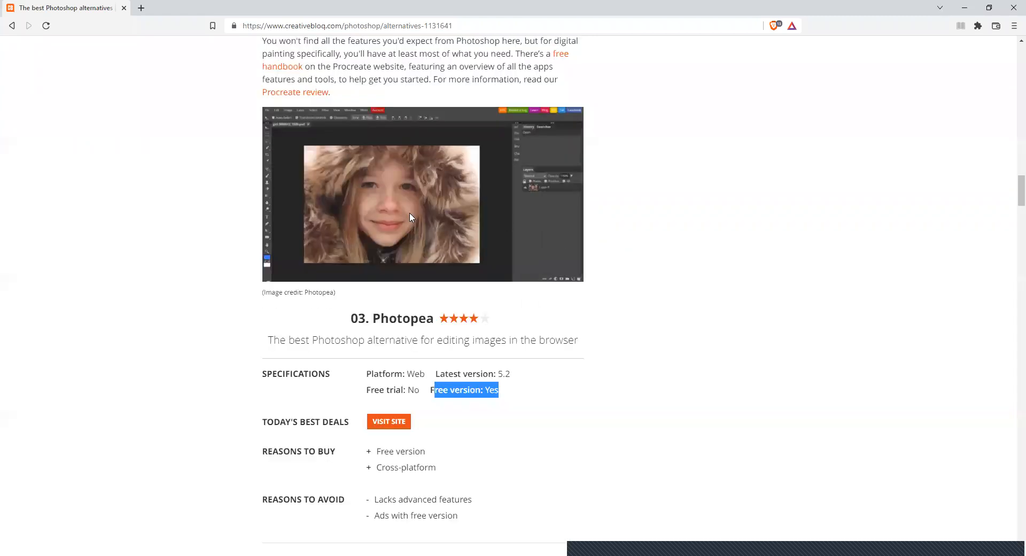
{"action": "scroll", "coordinate": [430, 224], "scroll_direction": "down", "scroll_amount": 11}
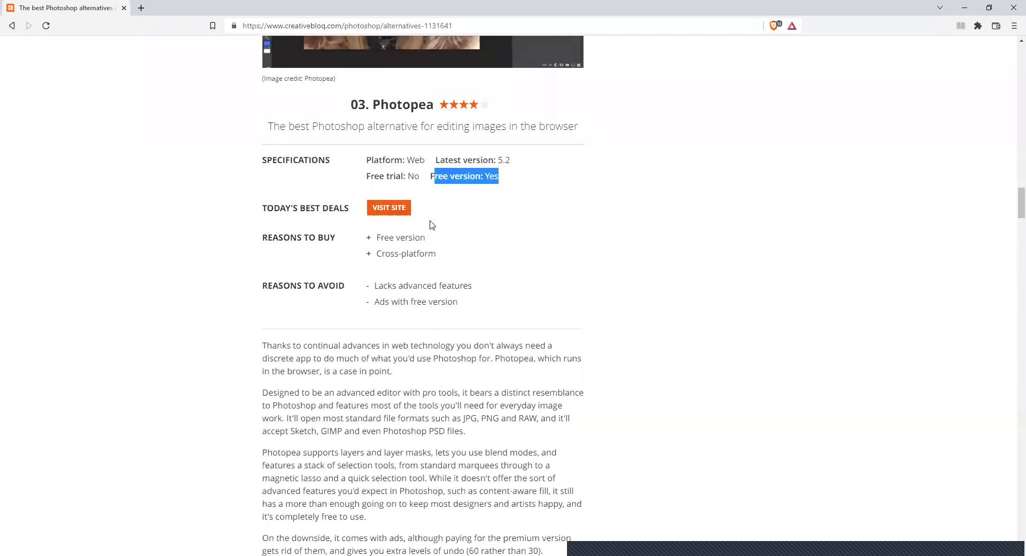
- Review the Rebelle, ArtRage and Krita entries, highlighting Krita's free version specification and clearing the highlight
{"action": "scroll", "coordinate": [430, 223], "scroll_direction": "down", "scroll_amount": 2}
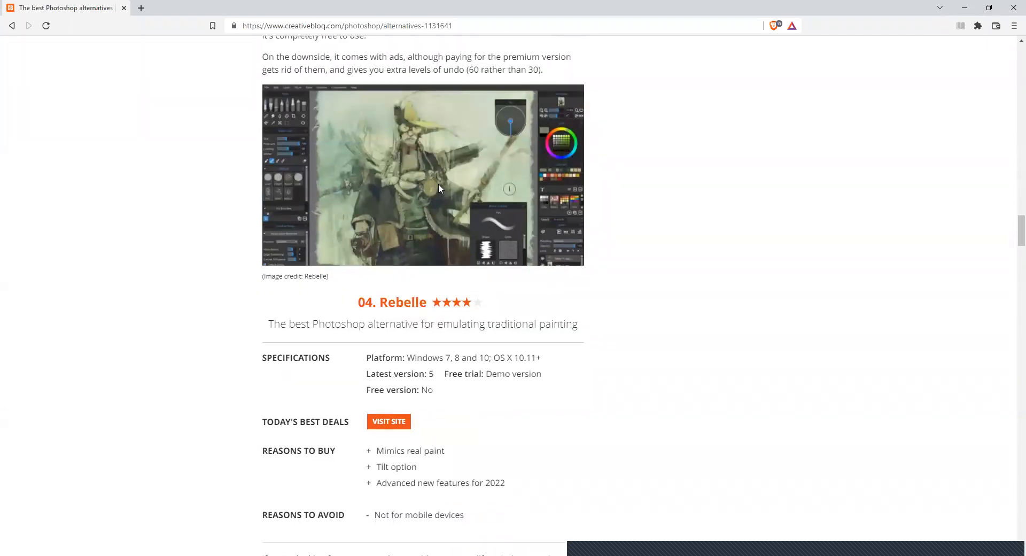
{"action": "scroll", "coordinate": [676, 273], "scroll_direction": "down", "scroll_amount": 1}
{"action": "scroll", "coordinate": [677, 273], "scroll_direction": "down", "scroll_amount": 11}
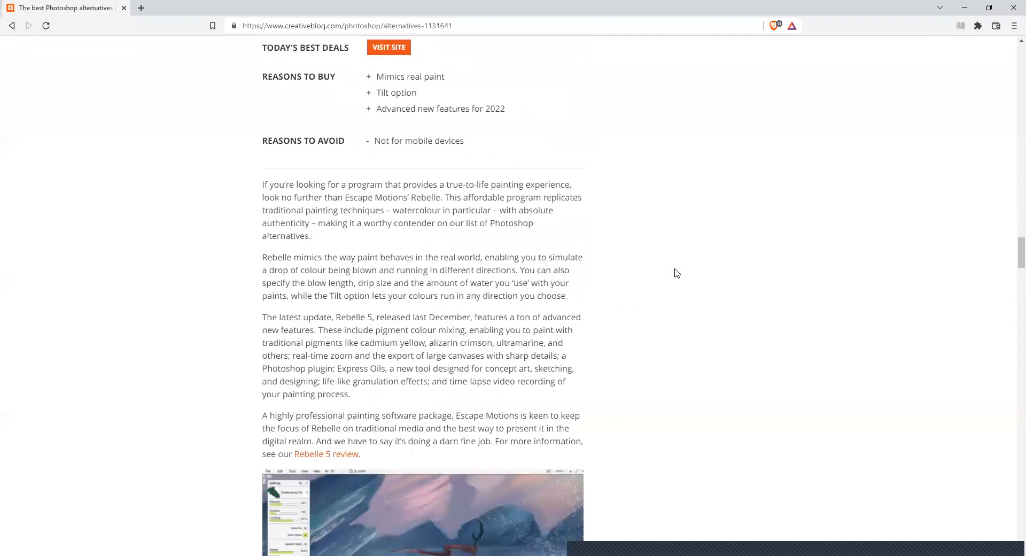
{"action": "scroll", "coordinate": [677, 274], "scroll_direction": "down", "scroll_amount": 3}
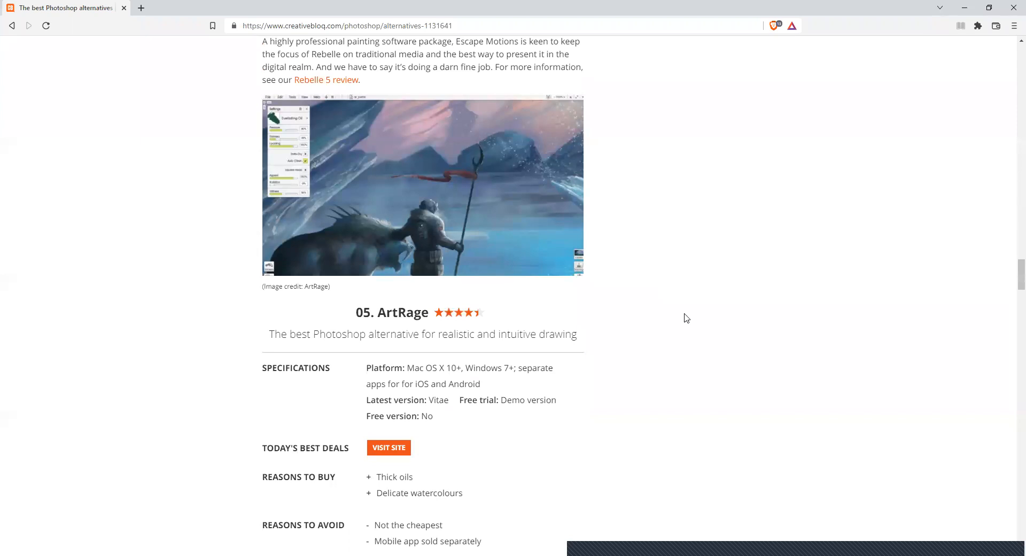
{"action": "scroll", "coordinate": [679, 305], "scroll_direction": "down", "scroll_amount": 12}
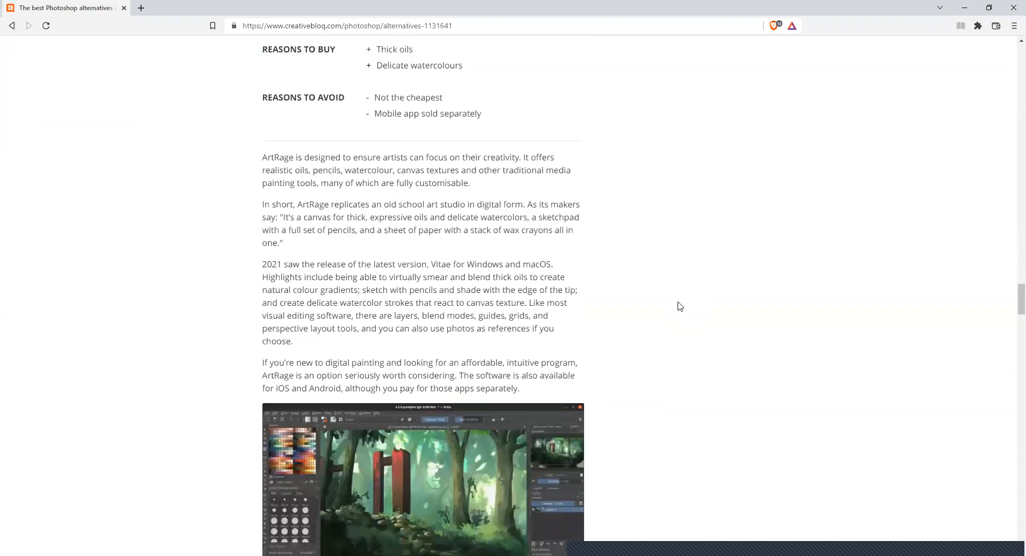
{"action": "scroll", "coordinate": [679, 306], "scroll_direction": "down", "scroll_amount": 2}
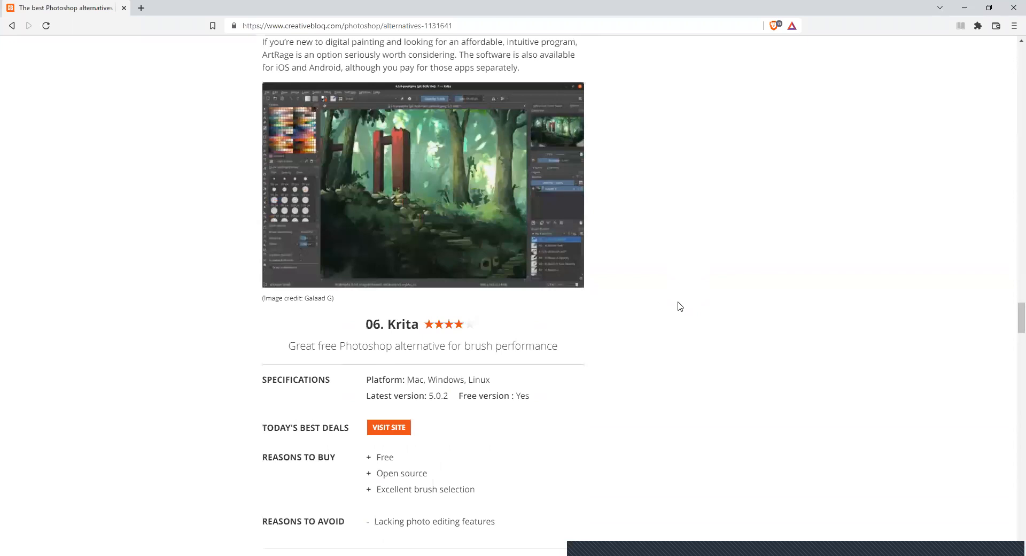
{"action": "scroll", "coordinate": [680, 306], "scroll_direction": "down", "scroll_amount": 2}
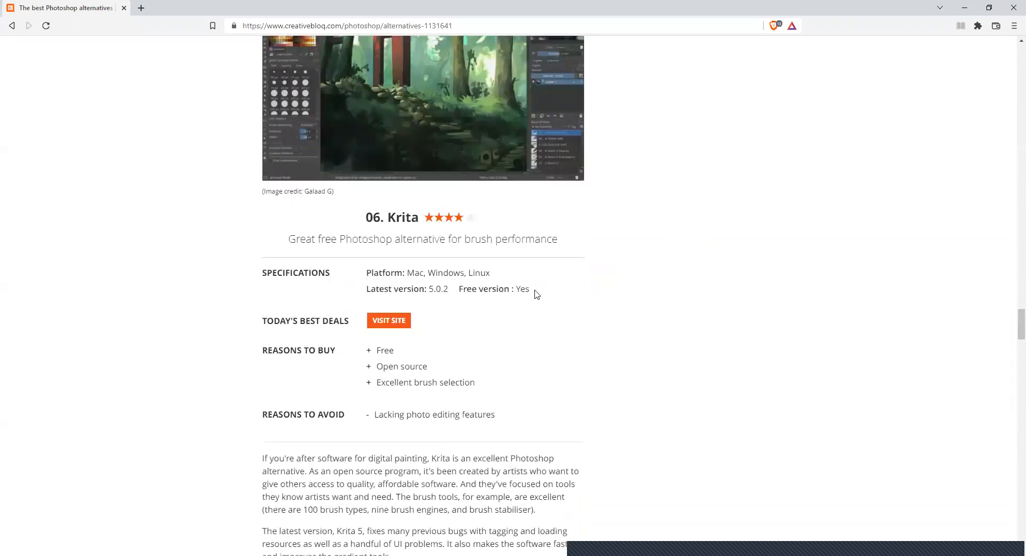
{"action": "left_click_drag", "start_coordinate": [461, 289], "coordinate": [567, 291]}
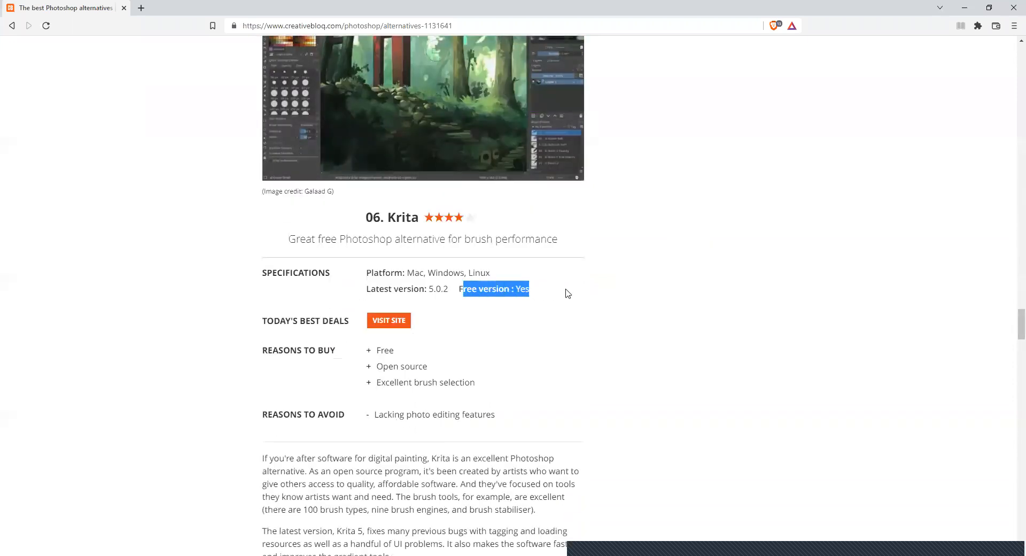
{"action": "left_click", "coordinate": [721, 281]}
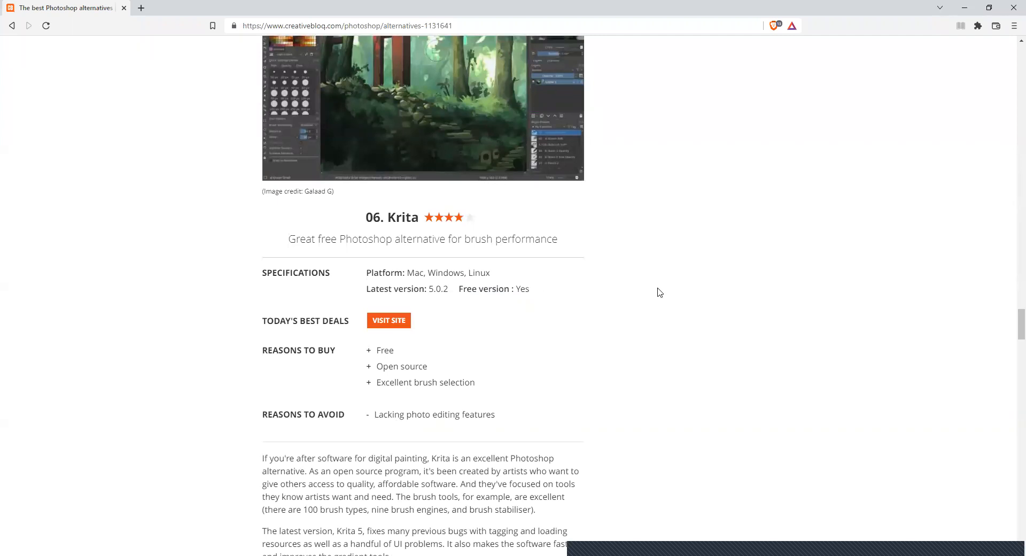
- Review the Sketch and GIMP entries, highlighting GIMP's name, free trial and free version specifications
{"action": "scroll", "coordinate": [660, 291], "scroll_direction": "down", "scroll_amount": 4}
{"action": "scroll", "coordinate": [660, 291], "scroll_direction": "down", "scroll_amount": 6}
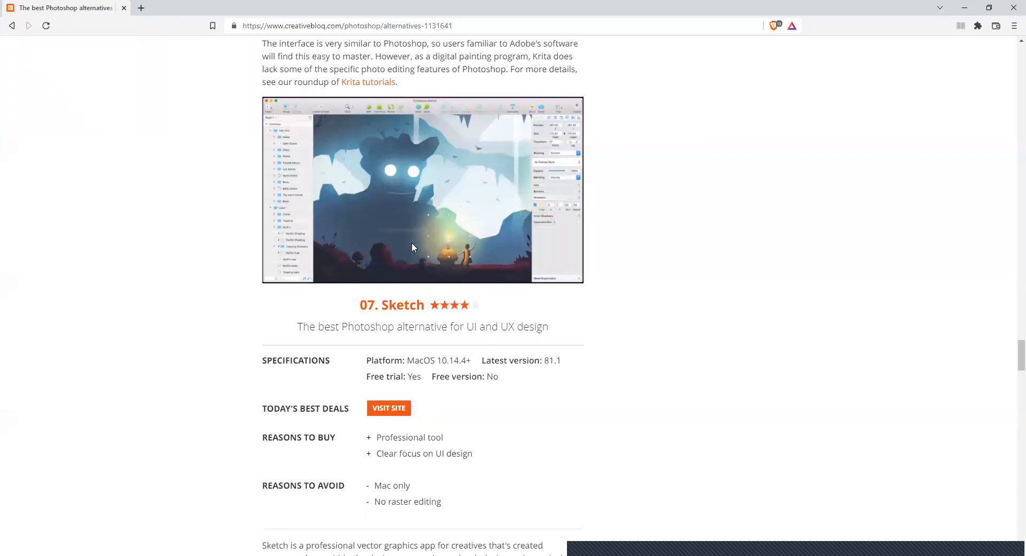
{"action": "scroll", "coordinate": [671, 319], "scroll_direction": "down", "scroll_amount": 3}
{"action": "scroll", "coordinate": [675, 317], "scroll_direction": "down", "scroll_amount": 9}
{"action": "scroll", "coordinate": [703, 313], "scroll_direction": "down", "scroll_amount": 2}
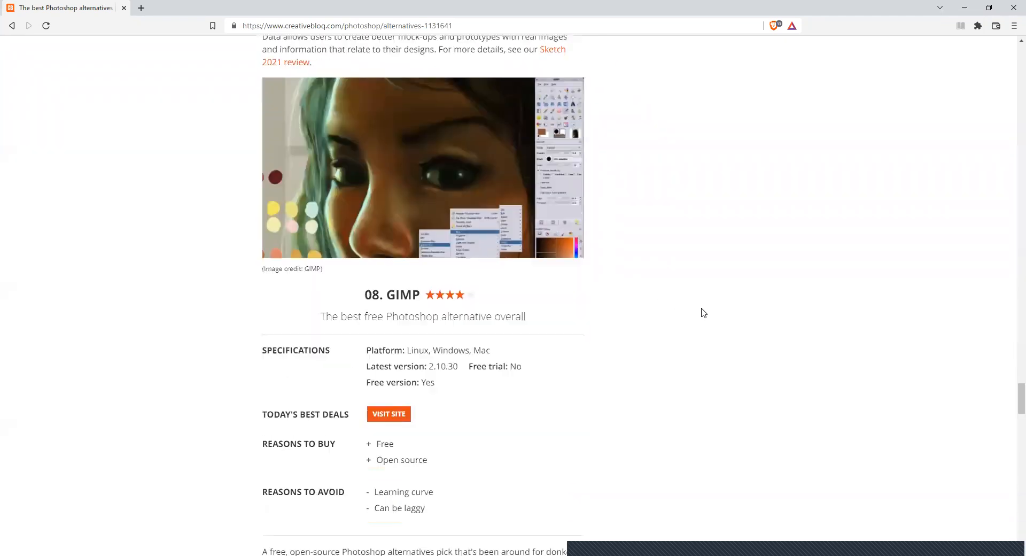
{"action": "left_click_drag", "start_coordinate": [387, 295], "coordinate": [420, 295]}
{"action": "left_click_drag", "start_coordinate": [470, 366], "coordinate": [572, 358]}
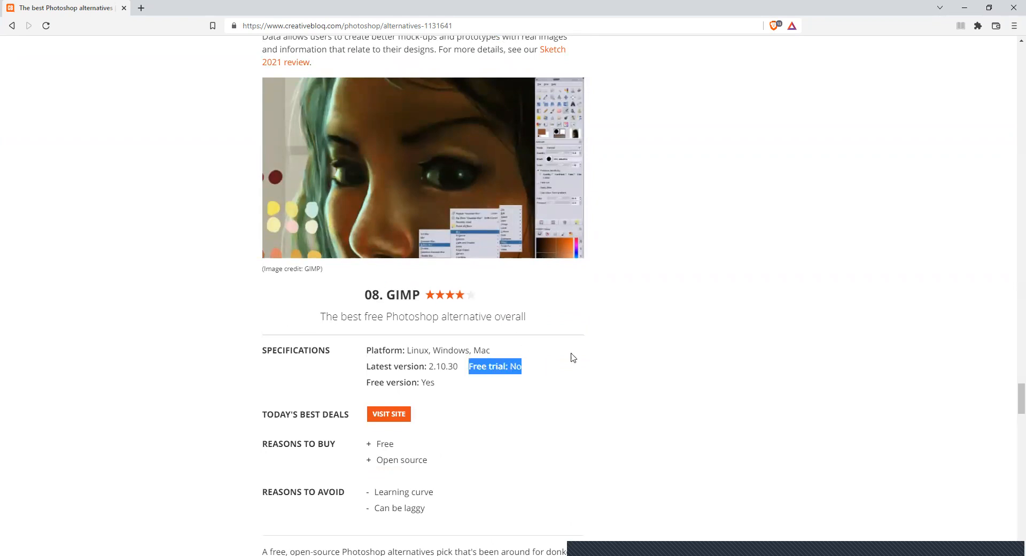
{"action": "left_click", "coordinate": [767, 269]}
{"action": "left_click_drag", "start_coordinate": [371, 382], "coordinate": [513, 380]}
{"action": "scroll", "coordinate": [730, 265], "scroll_direction": "down", "scroll_amount": 10}
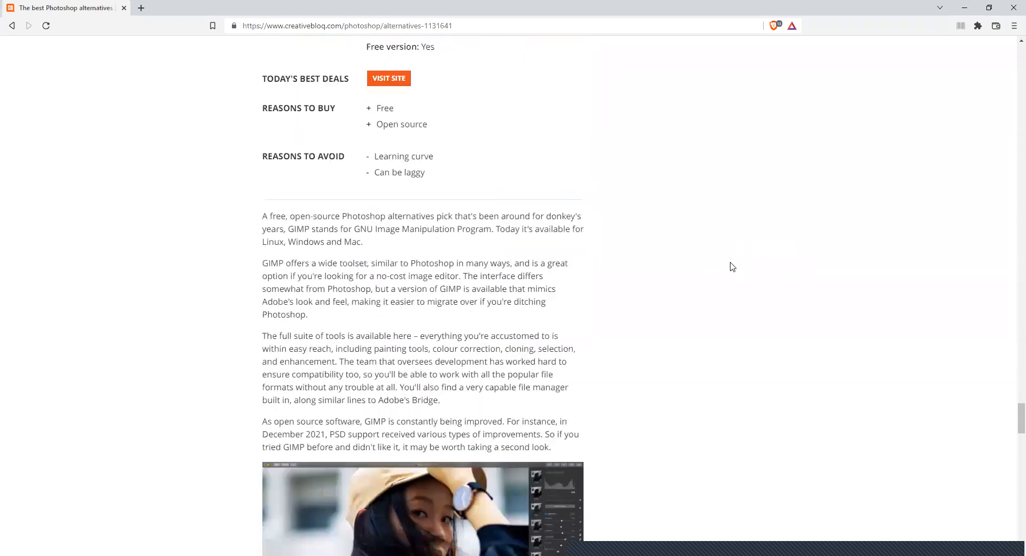
- Review the Pixelmator Pro and Pixlr entries through the article's end, highlighting Pixlr's "Free browser-based image editor" tagline
{"action": "scroll", "coordinate": [732, 267], "scroll_direction": "down", "scroll_amount": 3}
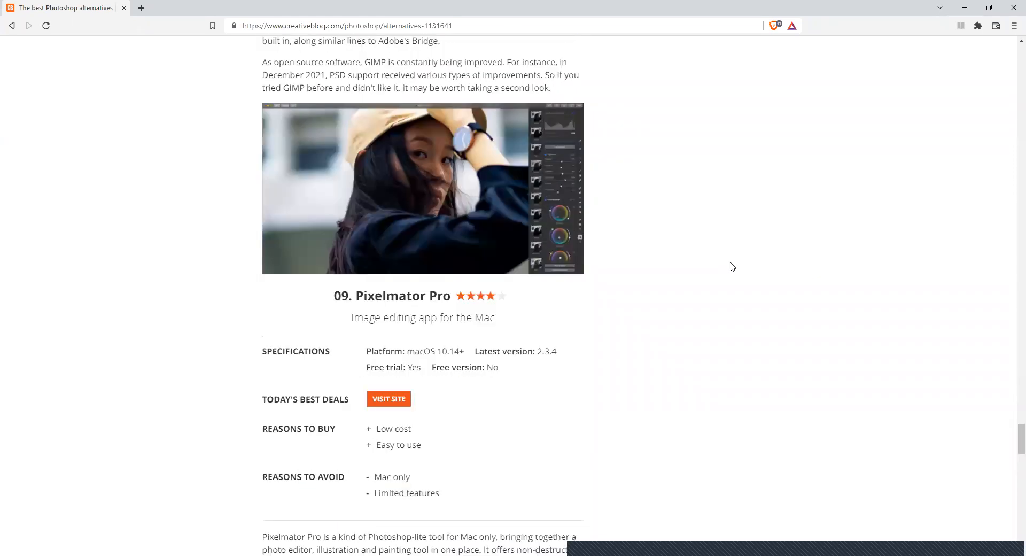
{"action": "scroll", "coordinate": [650, 285], "scroll_direction": "down", "scroll_amount": 7}
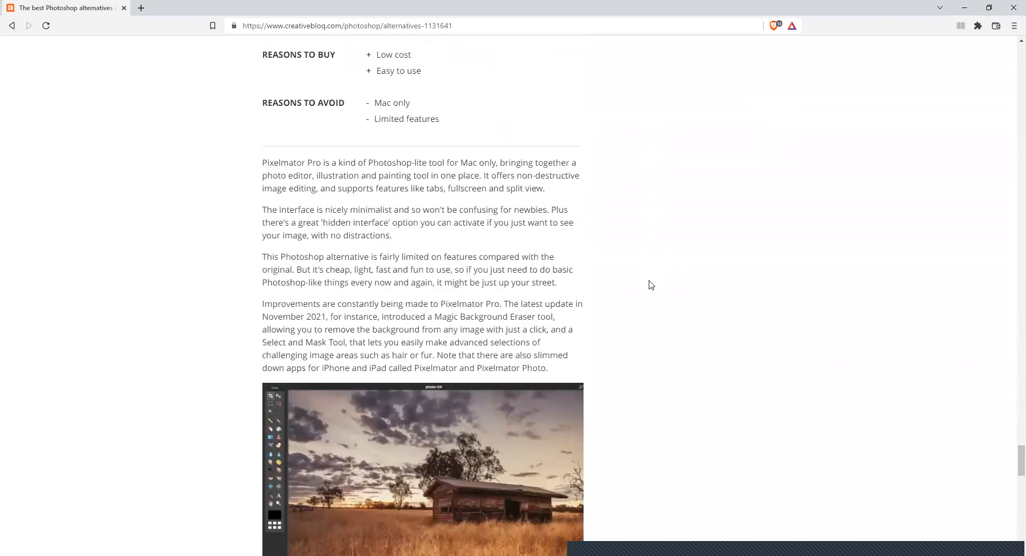
{"action": "scroll", "coordinate": [536, 275], "scroll_direction": "down", "scroll_amount": 7}
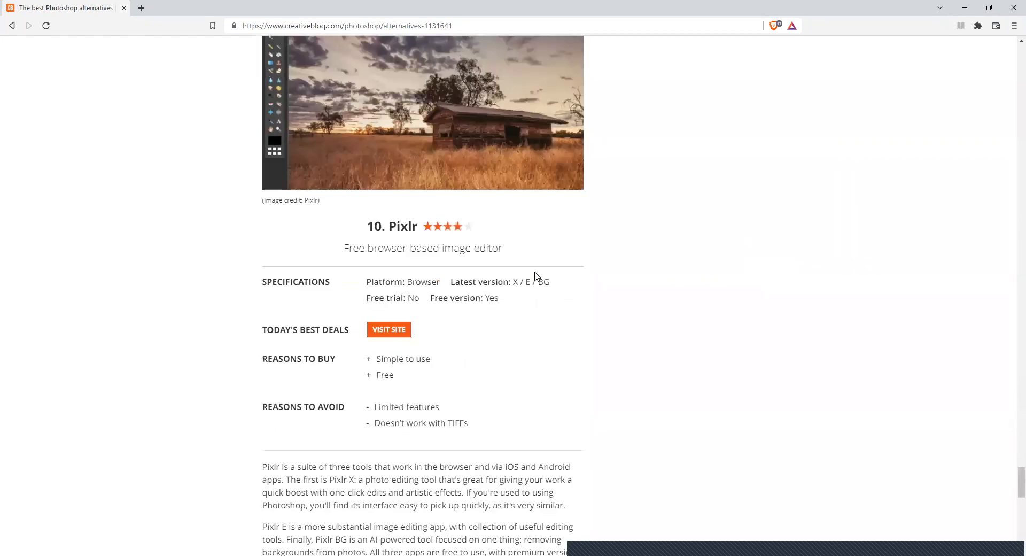
{"action": "scroll", "coordinate": [537, 275], "scroll_direction": "up", "scroll_amount": 2}
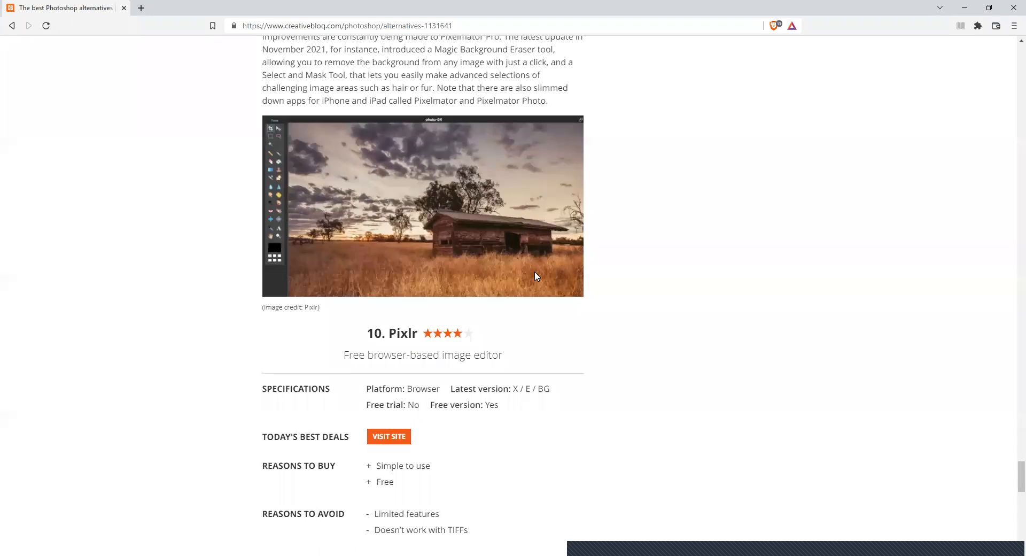
{"action": "double_click", "coordinate": [350, 356]}
{"action": "left_click_drag", "start_coordinate": [425, 351], "coordinate": [568, 354]}
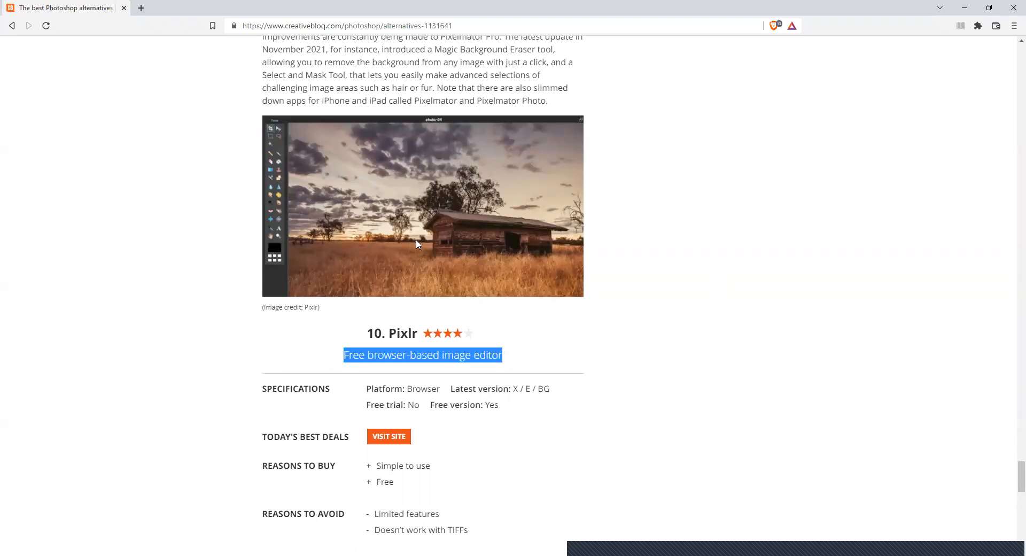
{"action": "scroll", "coordinate": [659, 262], "scroll_direction": "down", "scroll_amount": 3}
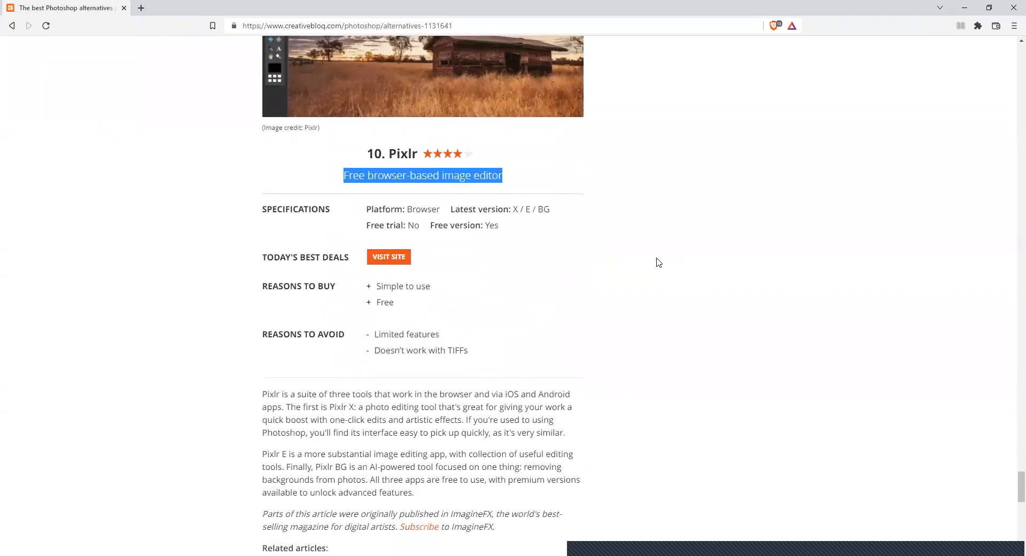
{"action": "scroll", "coordinate": [659, 262], "scroll_direction": "down", "scroll_amount": 3}
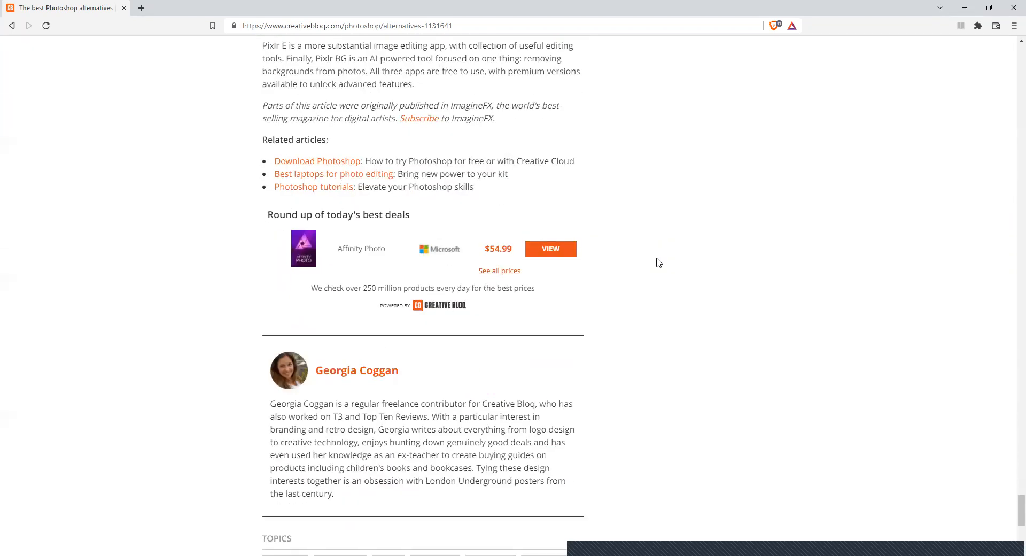
- Return from the end of the Photoshop alternatives article to its beginning
{"action": "scroll", "coordinate": [658, 262], "scroll_direction": "up", "scroll_amount": 10}
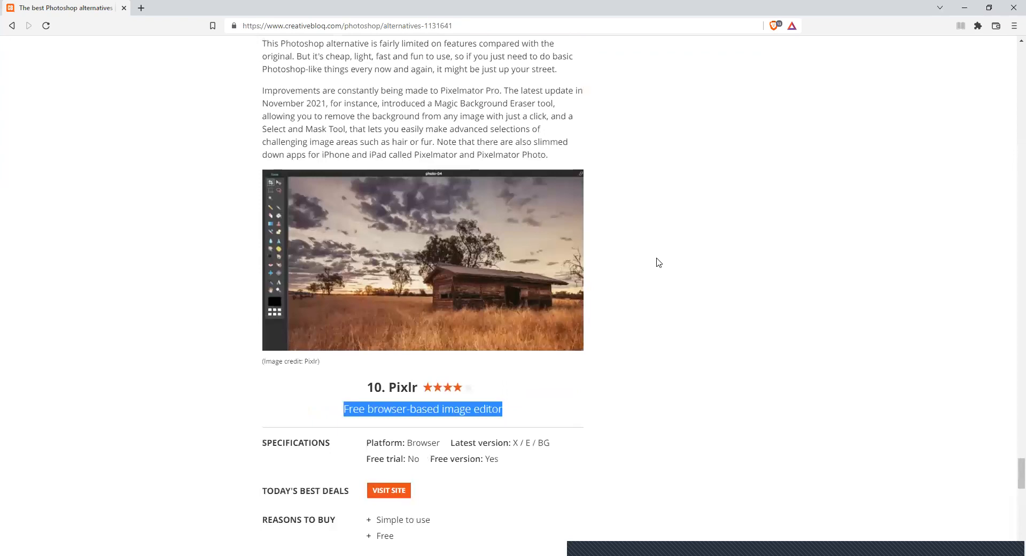
{"action": "scroll", "coordinate": [659, 262], "scroll_direction": "up", "scroll_amount": 16}
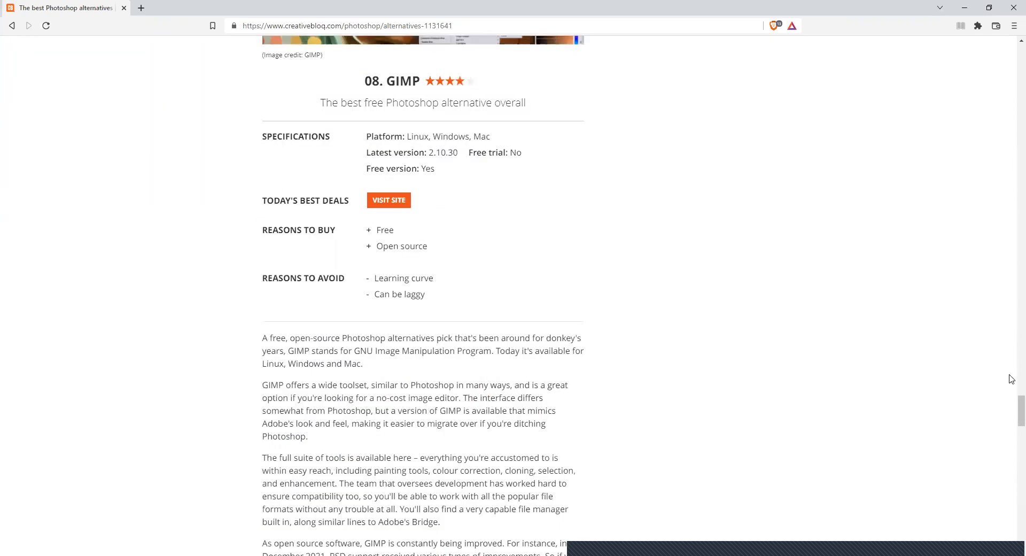
{"action": "left_click_drag", "start_coordinate": [1020, 408], "coordinate": [1009, 65]}
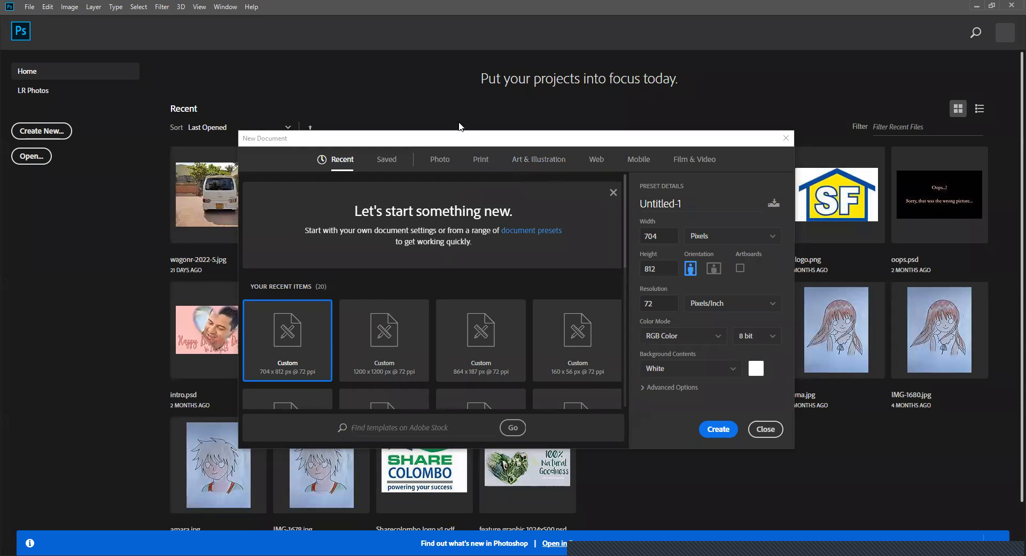
- Reposition the New Document dialog over the home screen and show the saved blank document presets
{"action": "left_click_drag", "start_coordinate": [385, 144], "coordinate": [419, 118]}
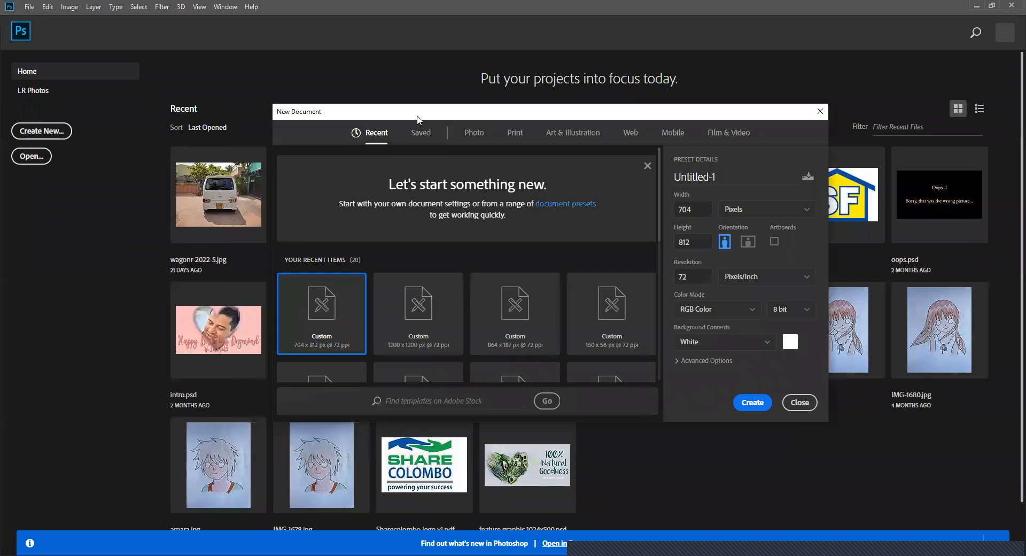
{"action": "left_click_drag", "start_coordinate": [417, 116], "coordinate": [401, 187]}
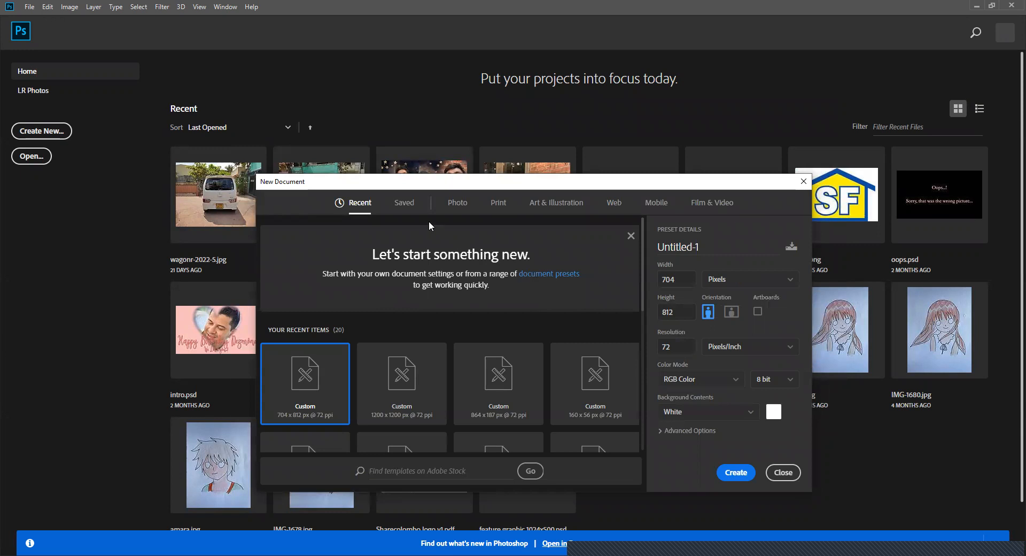
{"action": "left_click", "coordinate": [402, 207]}
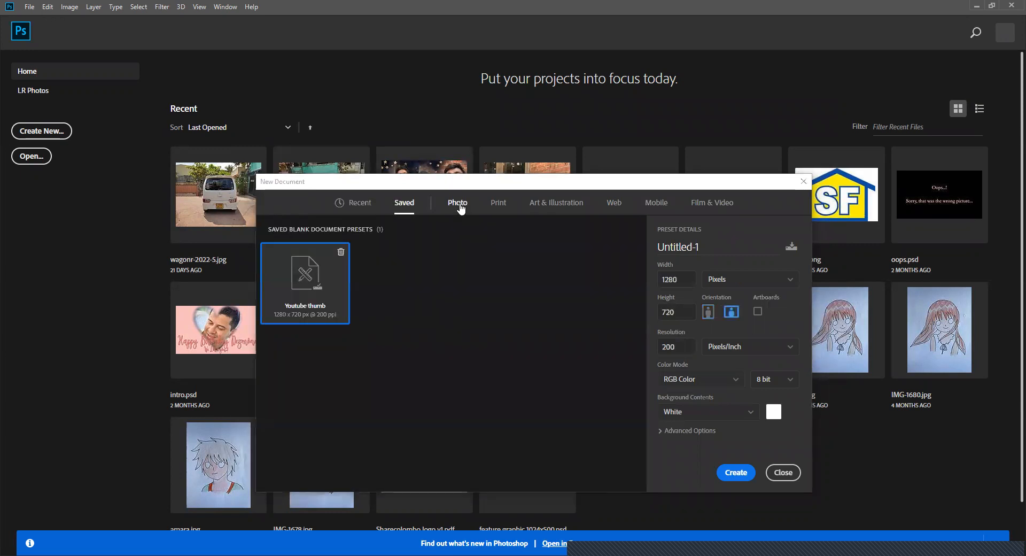
- Look through the Photo, Print, Art & Illustration, Web and Mobile blank document presets
{"action": "left_click", "coordinate": [460, 206]}
{"action": "left_click", "coordinate": [500, 207]}
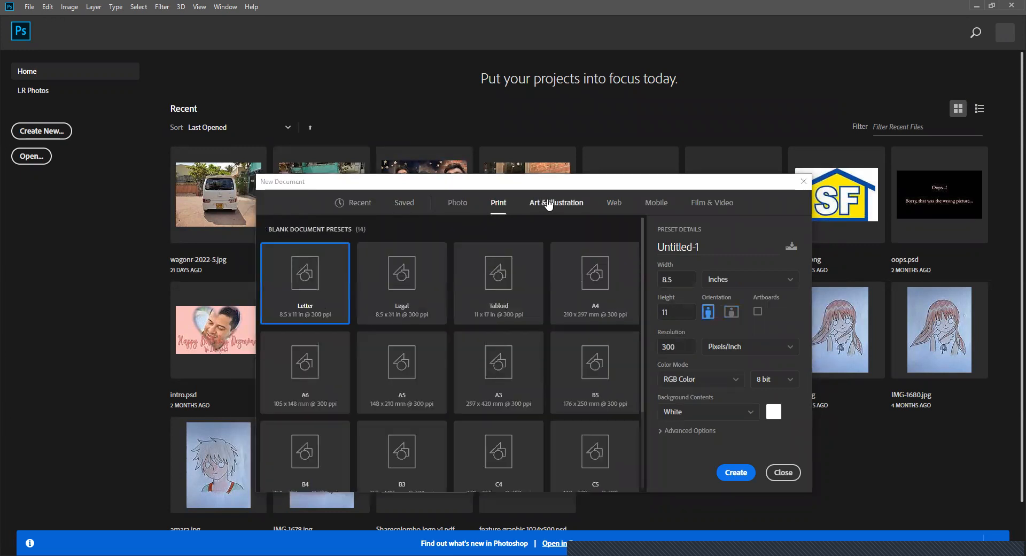
{"action": "left_click", "coordinate": [554, 205]}
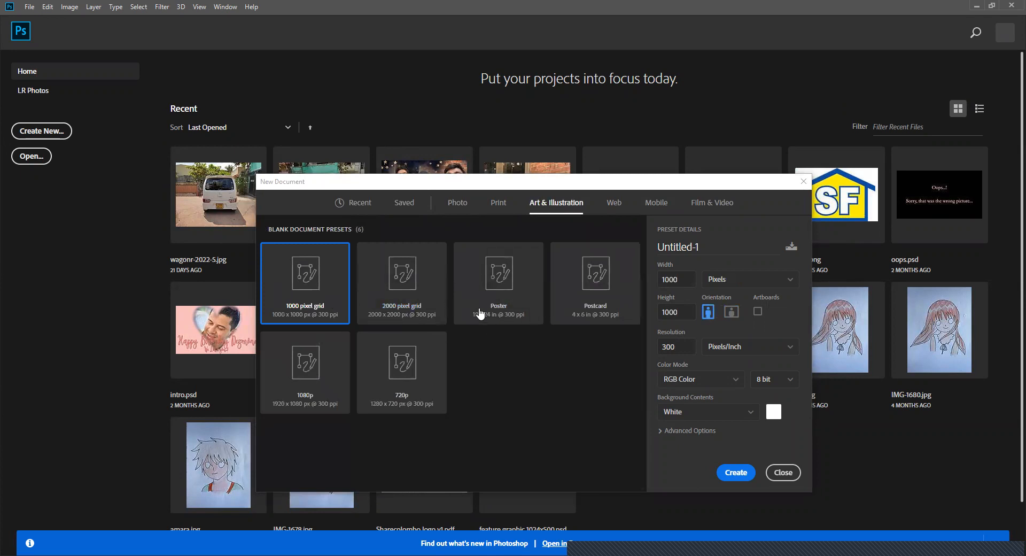
{"action": "left_click", "coordinate": [616, 204]}
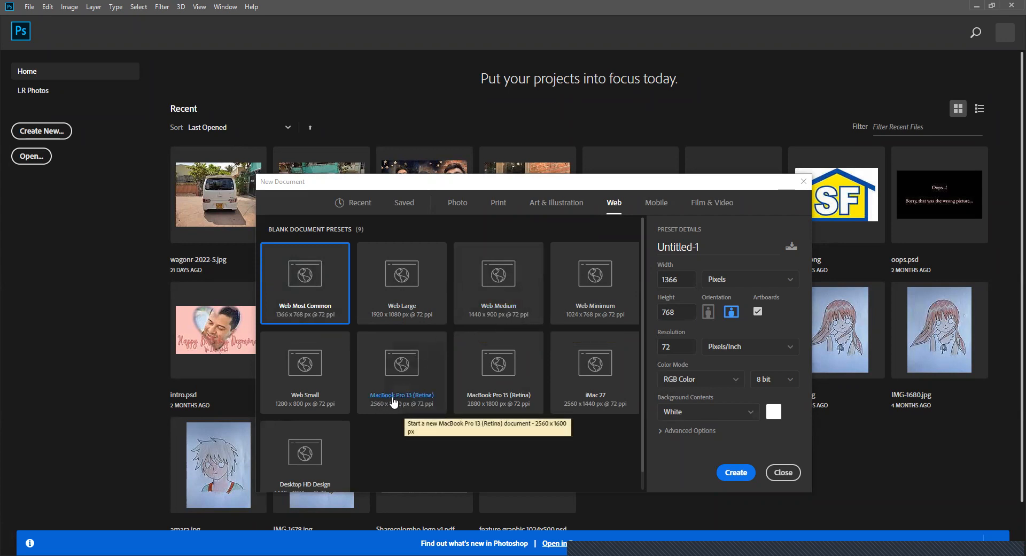
{"action": "left_click", "coordinate": [656, 207]}
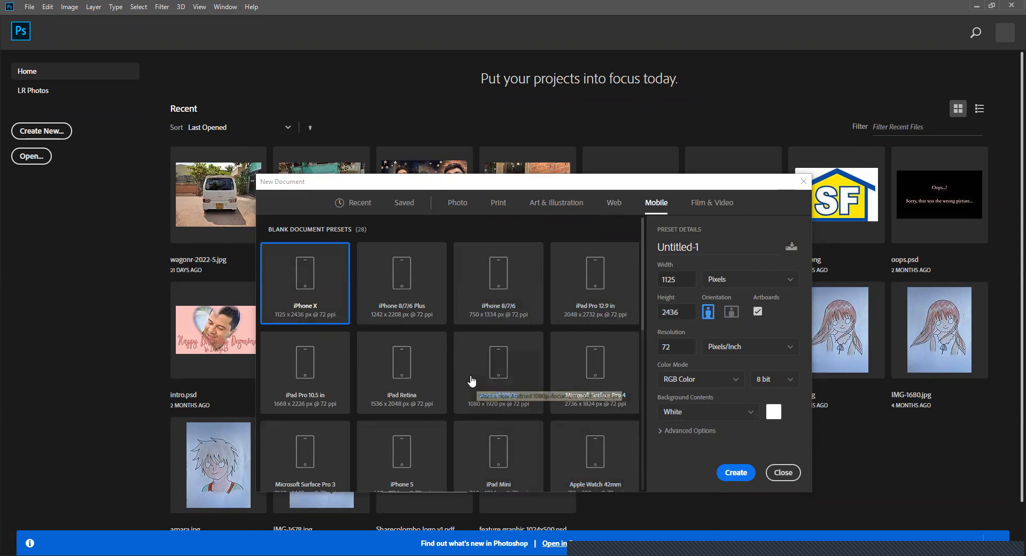
- Choose the Landscape, 2 x 3 photo preset with its dimensions in inches
{"action": "left_click", "coordinate": [461, 207]}
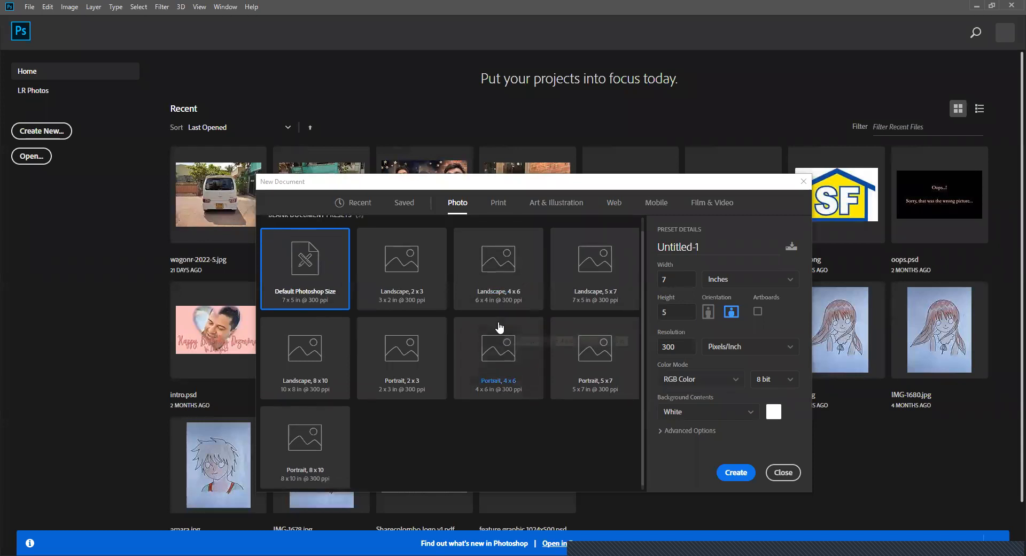
{"action": "left_click", "coordinate": [416, 297]}
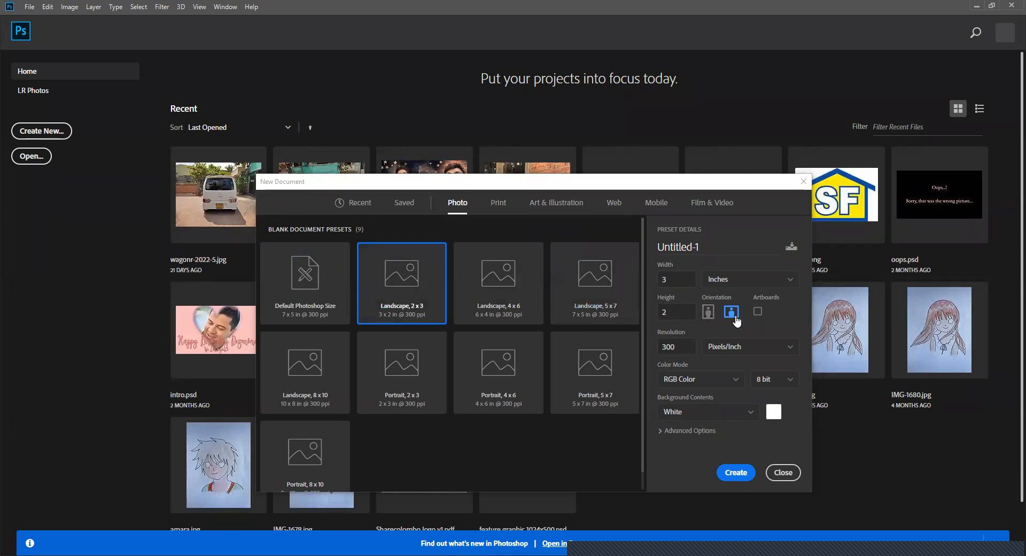
{"action": "left_click", "coordinate": [672, 282]}
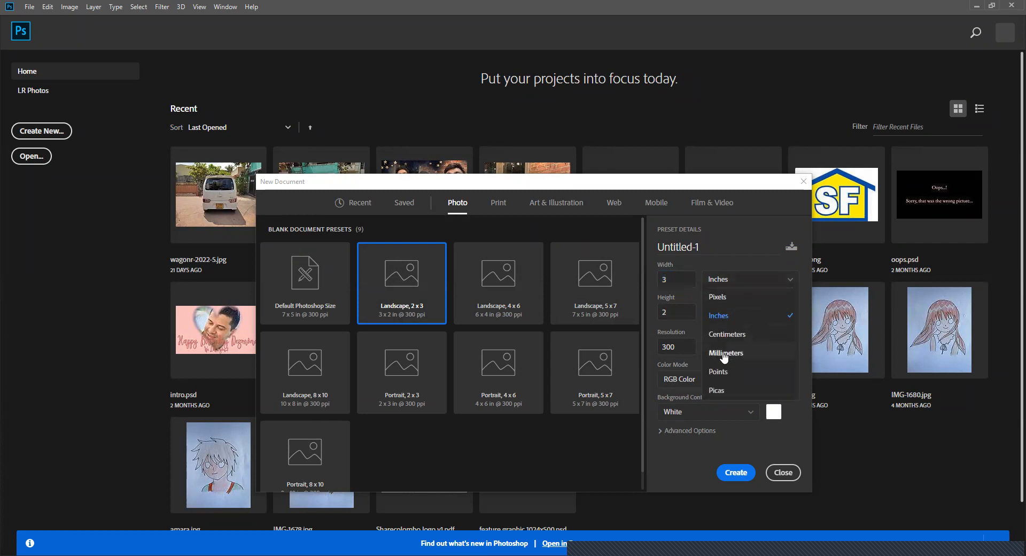
{"action": "left_click", "coordinate": [727, 320]}
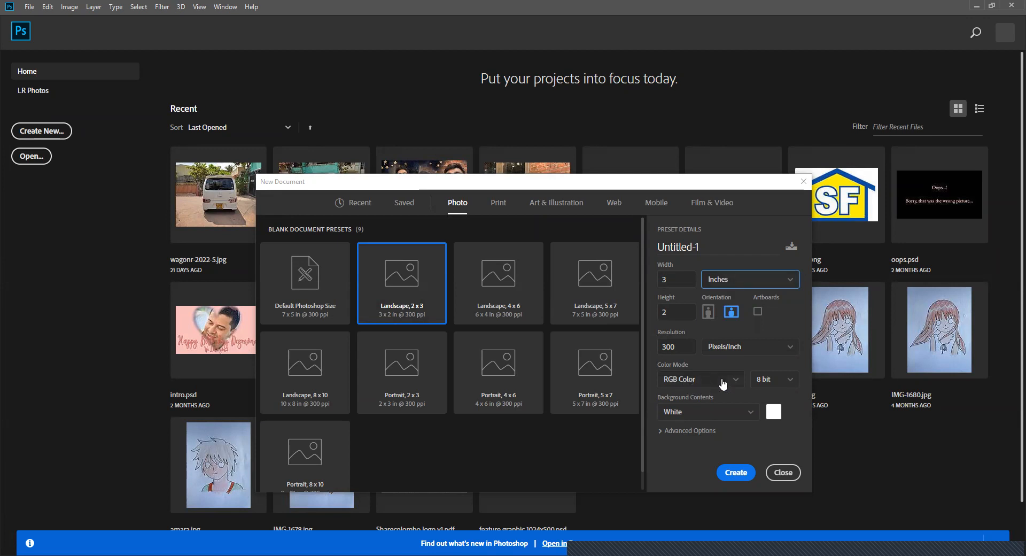
- Examine the available color modes and background contents for the new document without changing either
{"action": "left_click", "coordinate": [687, 386]}
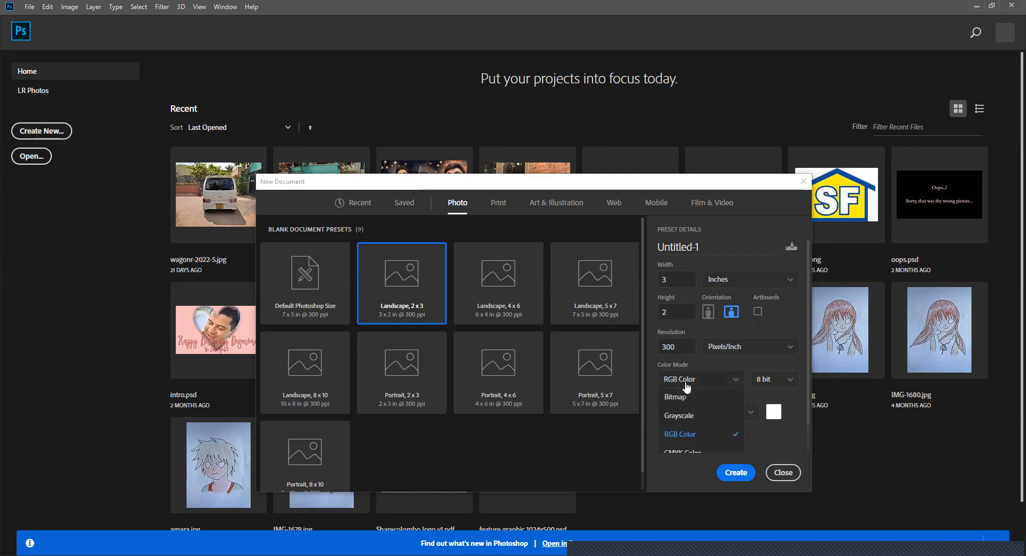
{"action": "scroll", "coordinate": [690, 422], "scroll_direction": "down", "scroll_amount": 1}
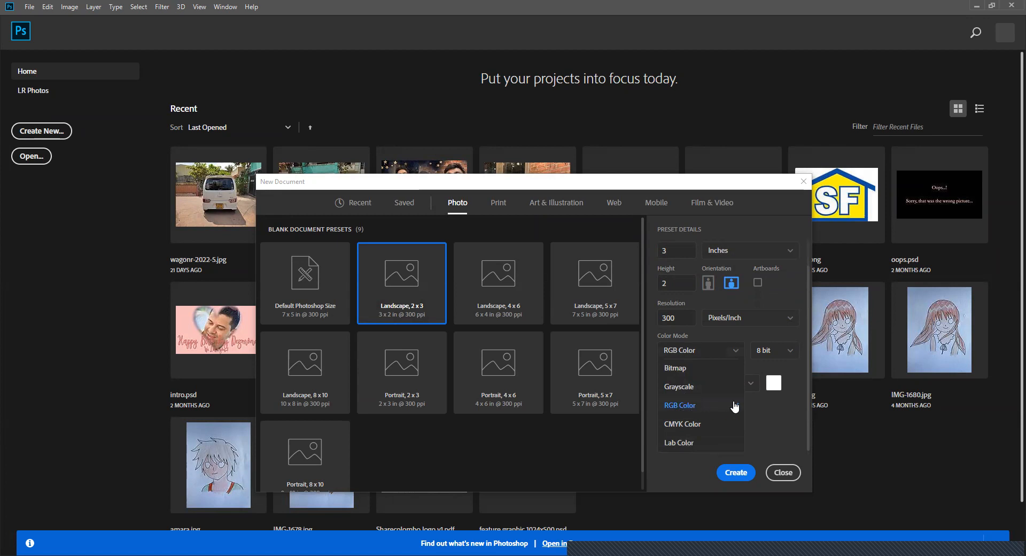
{"action": "left_click", "coordinate": [779, 416]}
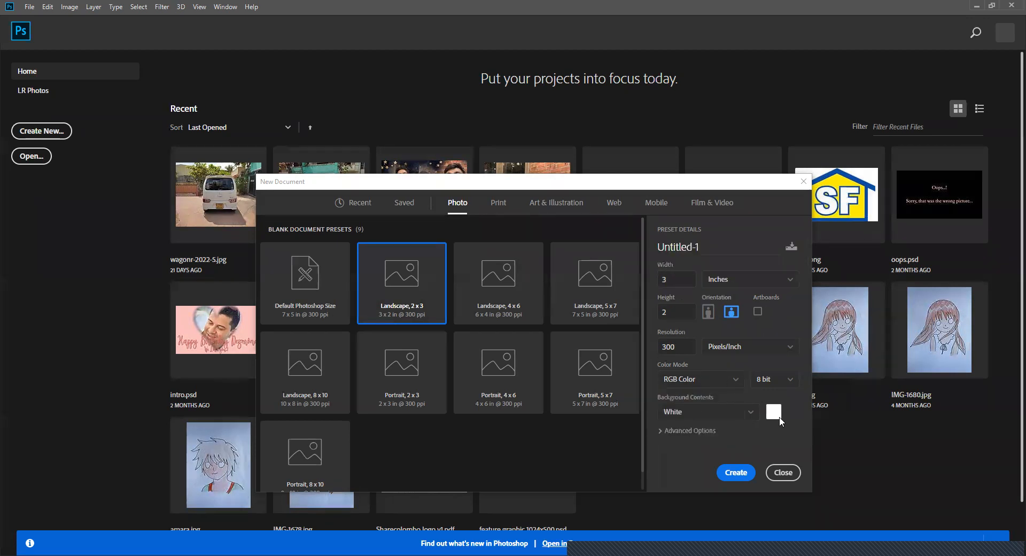
{"action": "left_click", "coordinate": [682, 418]}
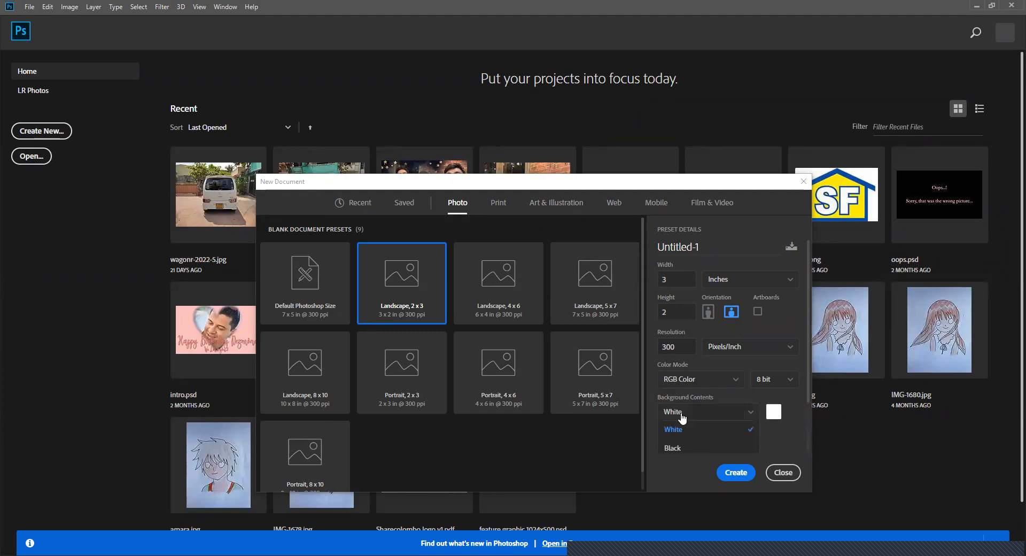
{"action": "scroll", "coordinate": [686, 436], "scroll_direction": "down", "scroll_amount": 2}
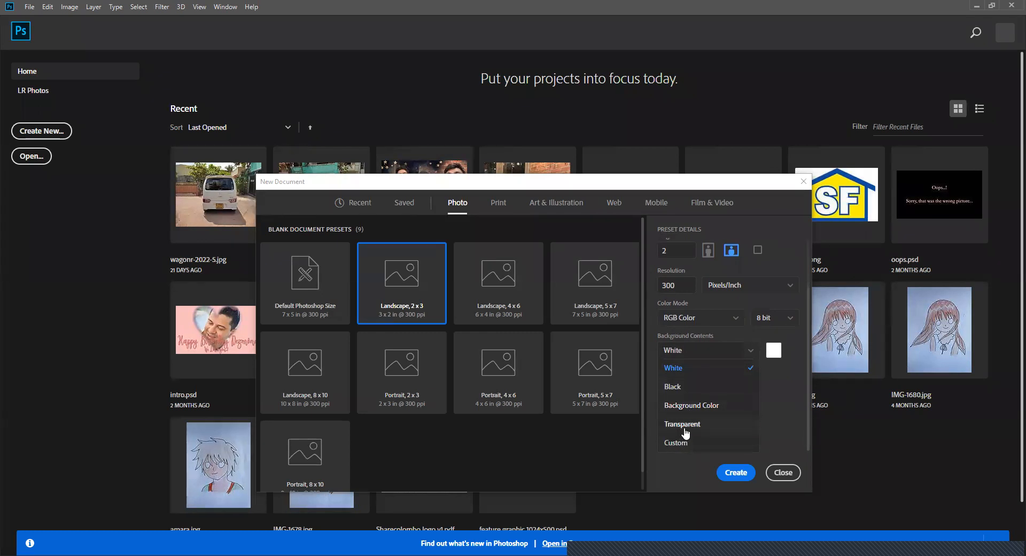
{"action": "left_click", "coordinate": [782, 412]}
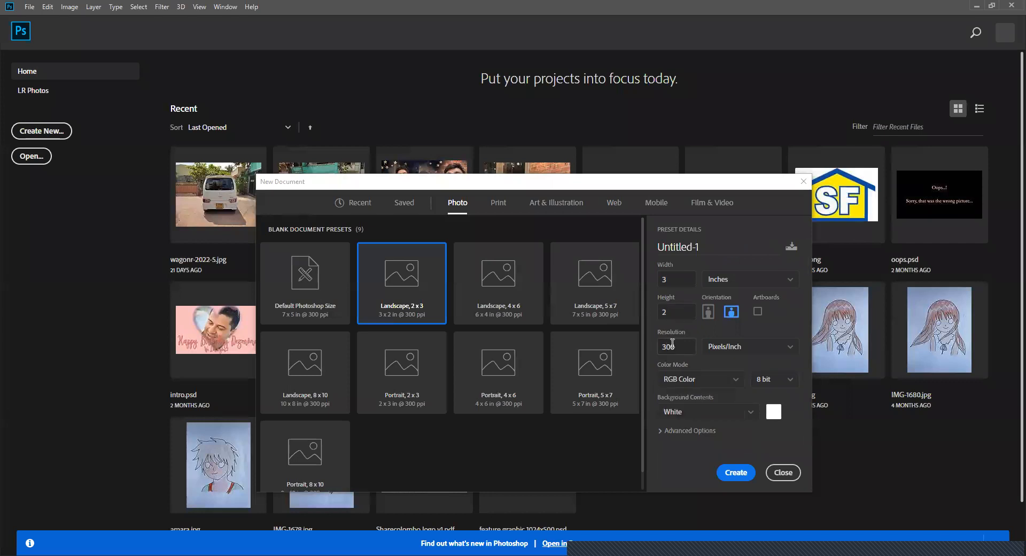
- Check the available resolution units and set the document's resolution to 100 pixels per inch
{"action": "left_click_drag", "start_coordinate": [675, 345], "coordinate": [656, 347]}
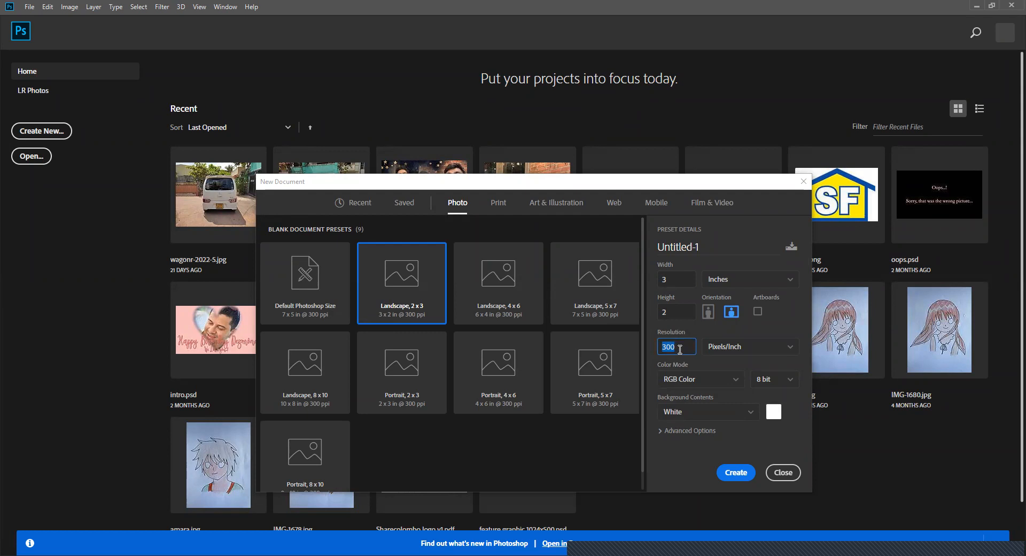
{"action": "left_click", "coordinate": [722, 347]}
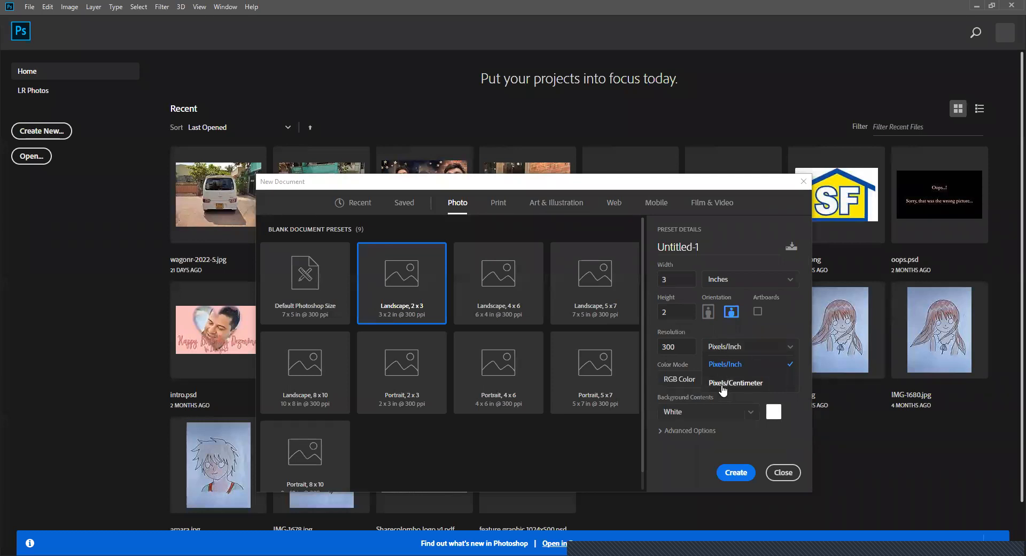
{"action": "left_click", "coordinate": [678, 348]}
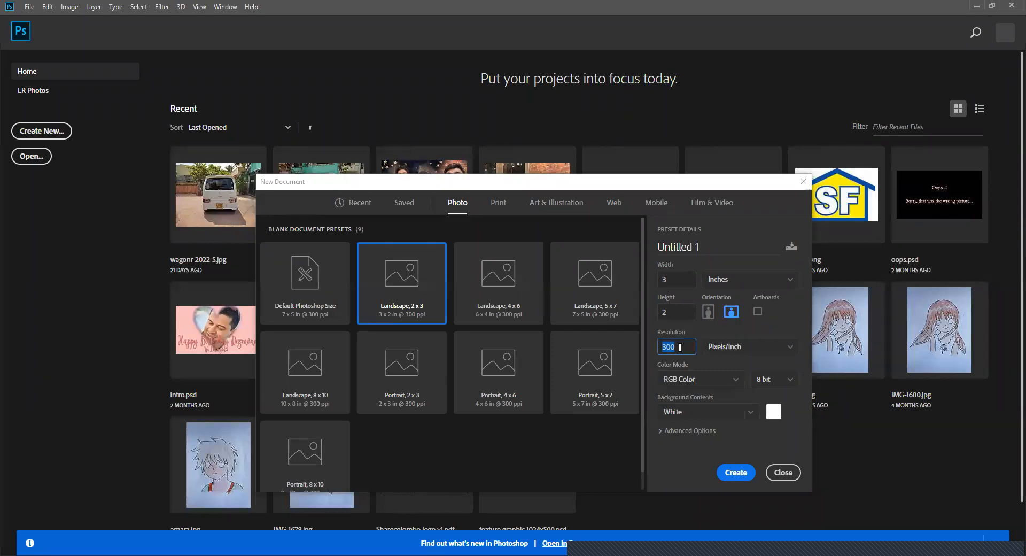
{"action": "type", "text": "100"}
- Check the advanced color profile and pixel aspect ratio options, and create the document
{"action": "left_click", "coordinate": [673, 429]}
{"action": "scroll", "coordinate": [741, 385], "scroll_direction": "down", "scroll_amount": 2}
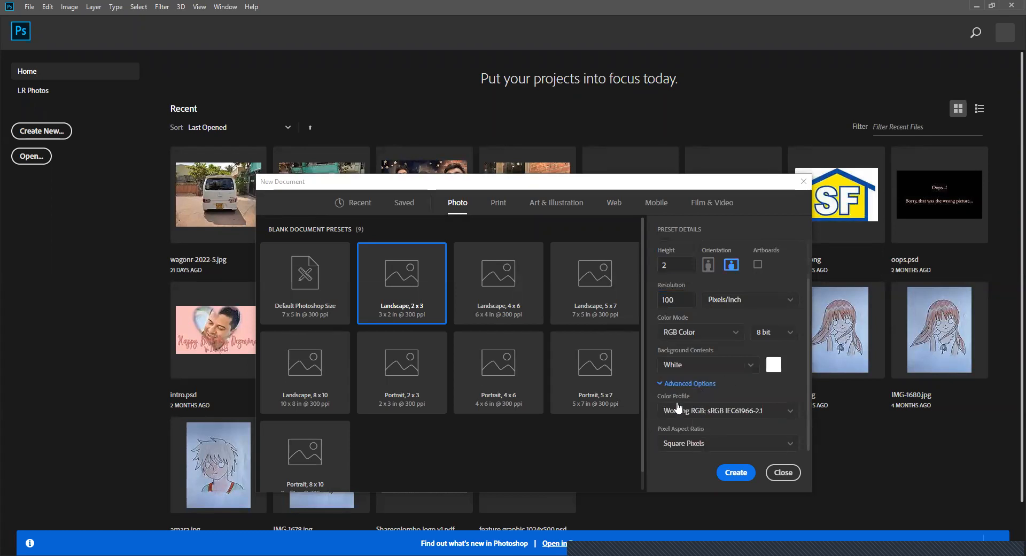
{"action": "left_click", "coordinate": [666, 380]}
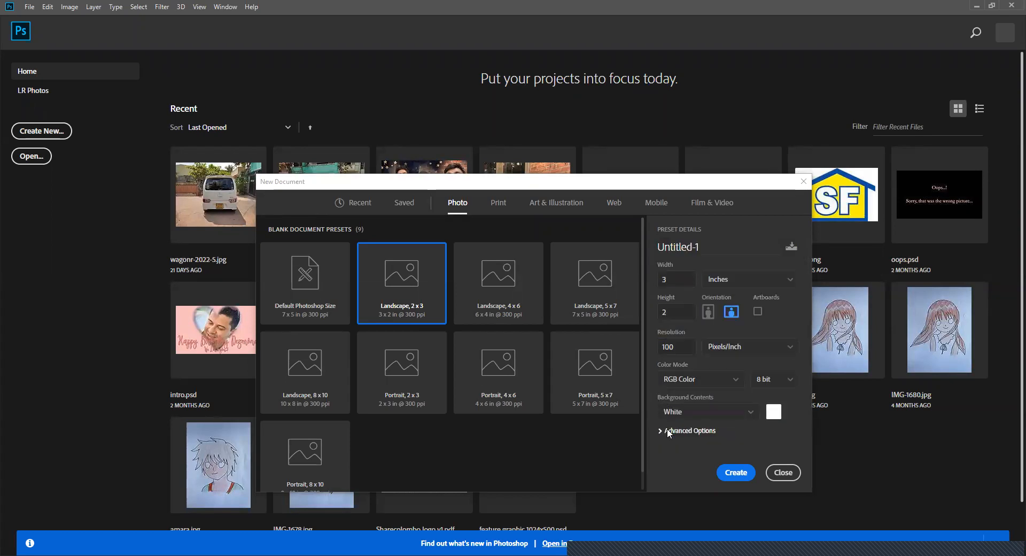
{"action": "left_click", "coordinate": [736, 473]}
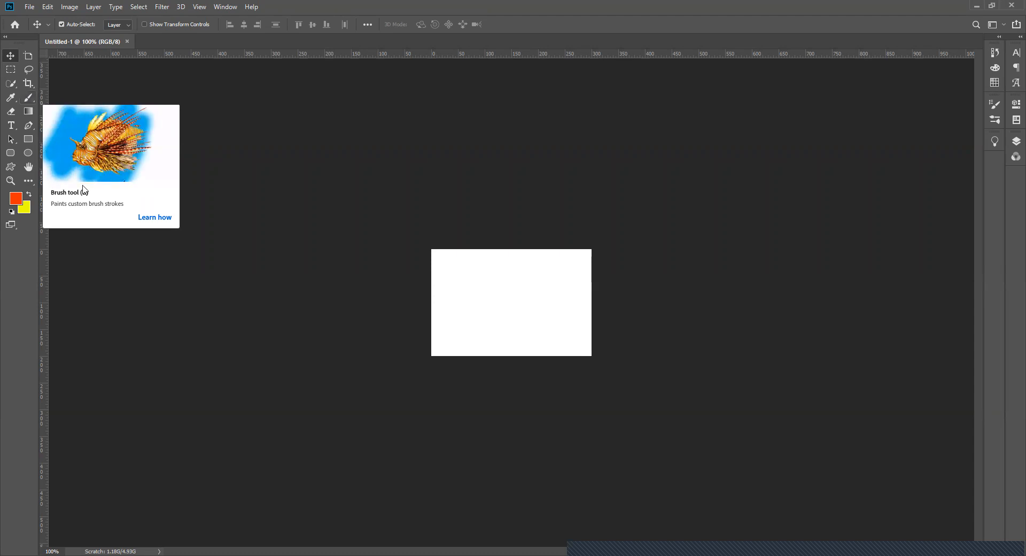
- Start the guided Brush tool tutorial and activate the Brush tool for its second part
{"action": "left_click", "coordinate": [143, 219]}
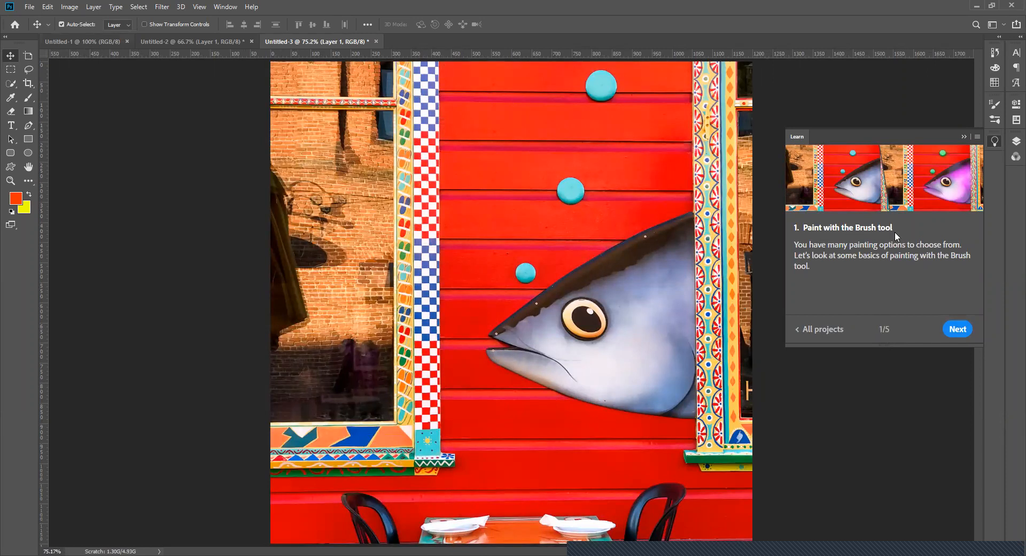
{"action": "left_click", "coordinate": [957, 329]}
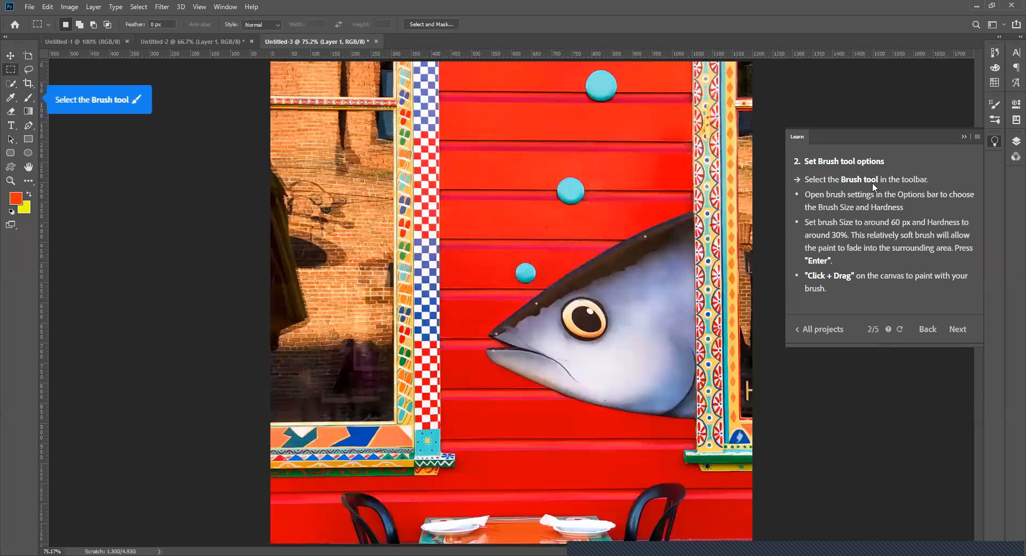
{"action": "left_click", "coordinate": [30, 101]}
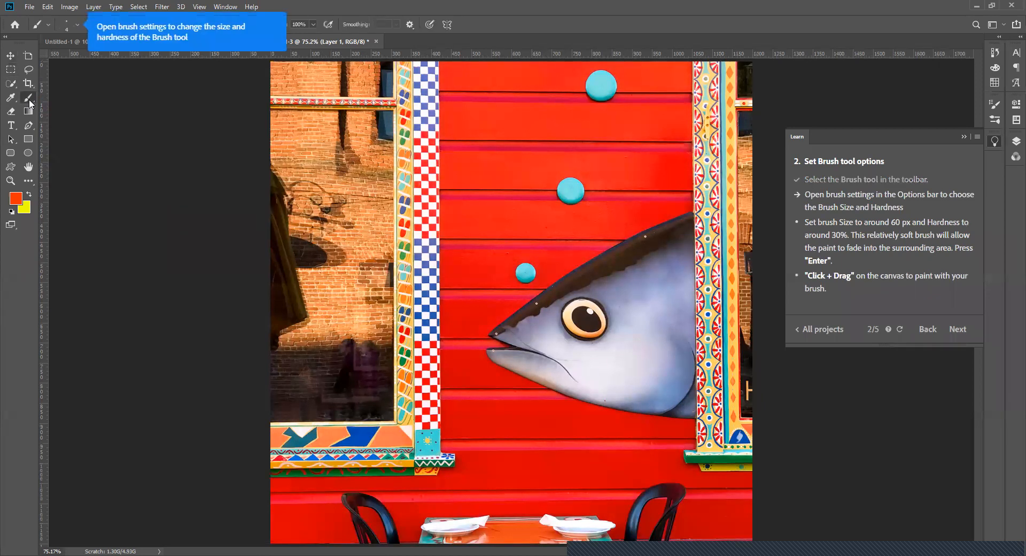
- Set the brush size to 61 px and its hardness to 32%
{"action": "left_click", "coordinate": [75, 24]}
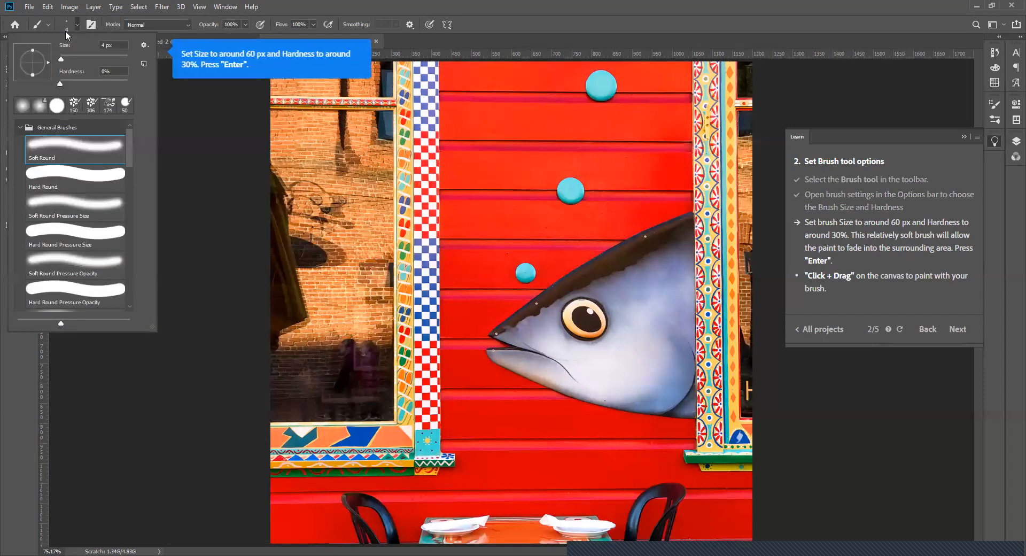
{"action": "left_click_drag", "start_coordinate": [73, 60], "coordinate": [81, 58]}
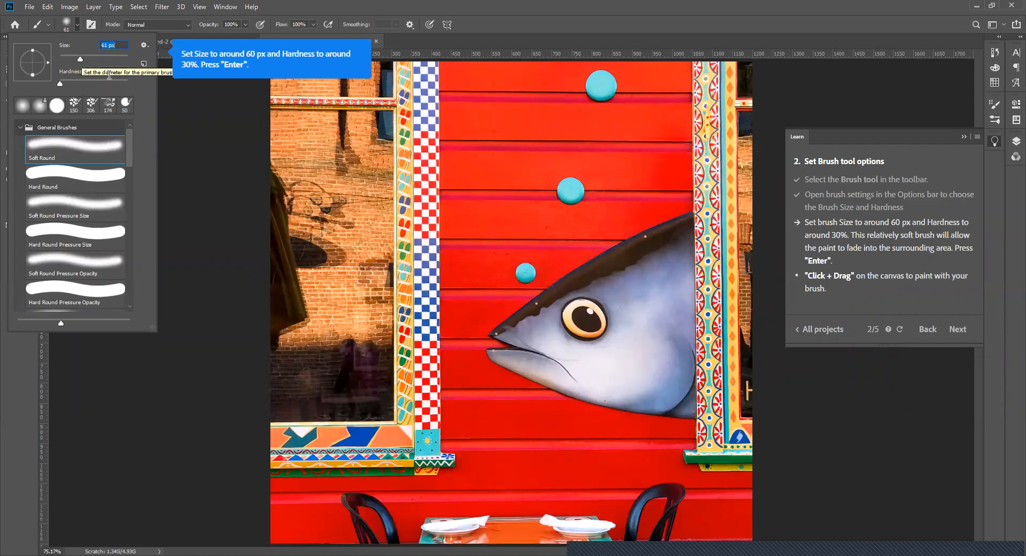
{"action": "left_click_drag", "start_coordinate": [61, 82], "coordinate": [81, 83]}
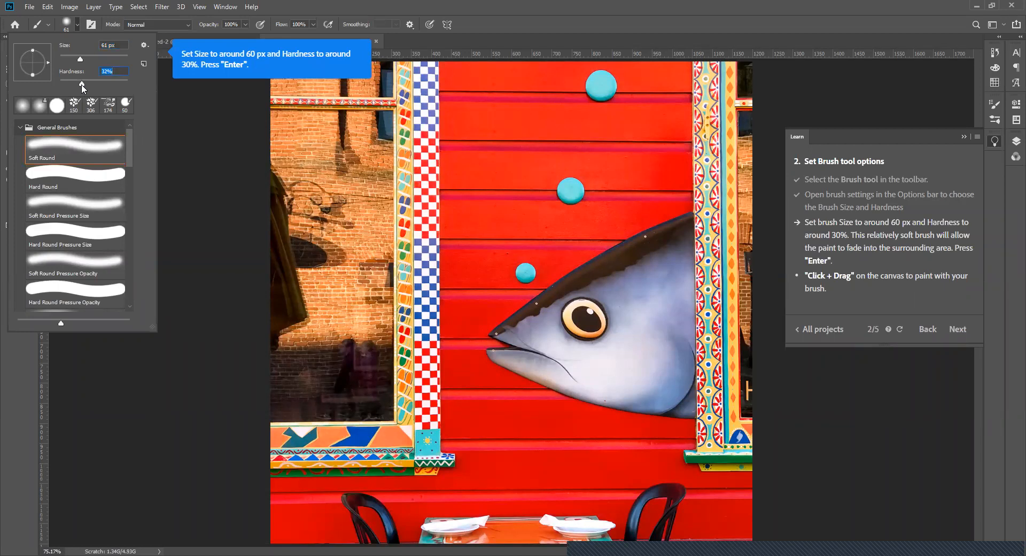
{"action": "key", "text": "Return"}
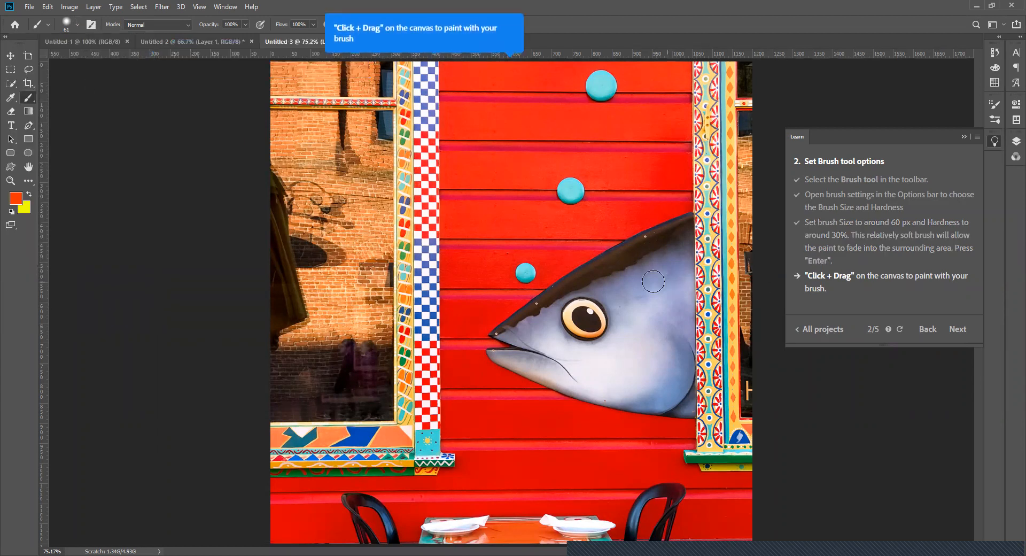
- Paint two orange brush strokes over the fish's head, undo the second one, and advance the tutorial to part 3
{"action": "mouse_move", "coordinate": [592, 255]}
{"action": "left_mouse_down"}
{"action": "mouse_move", "coordinate": [650, 342]}
{"action": "mouse_move", "coordinate": [610, 287]}
{"action": "mouse_move", "coordinate": [645, 361]}
{"action": "left_mouse_up"}
{"action": "mouse_move", "coordinate": [595, 298]}
{"action": "left_mouse_down"}
{"action": "mouse_move", "coordinate": [547, 315]}
{"action": "mouse_move", "coordinate": [524, 305]}
{"action": "left_mouse_up"}
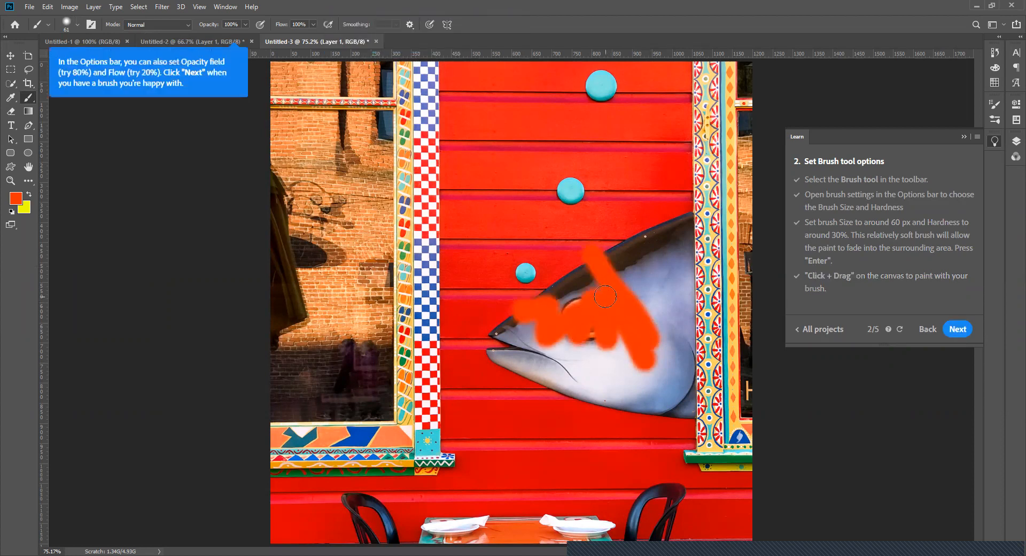
{"action": "key", "text": "ctrl+z"}
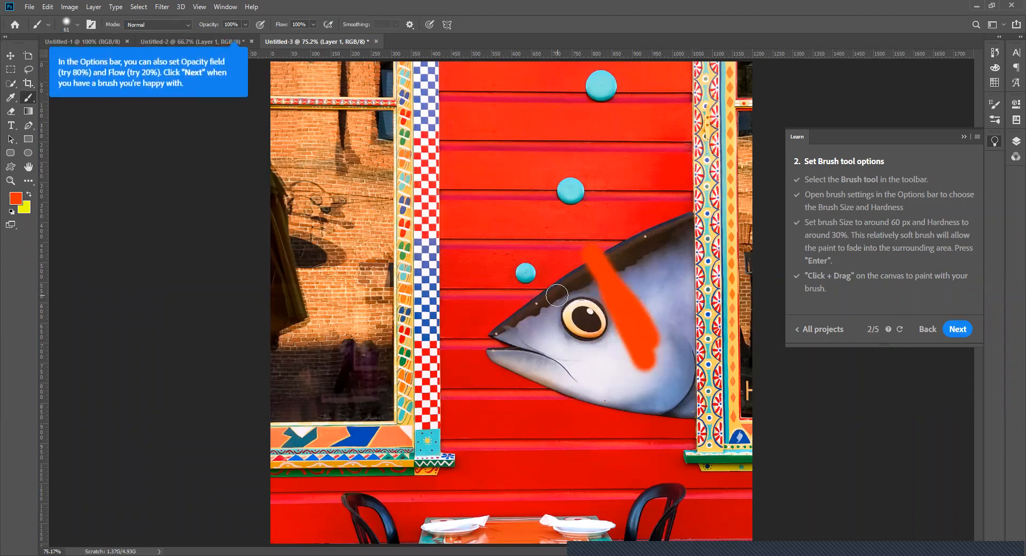
{"action": "left_click", "coordinate": [965, 328]}
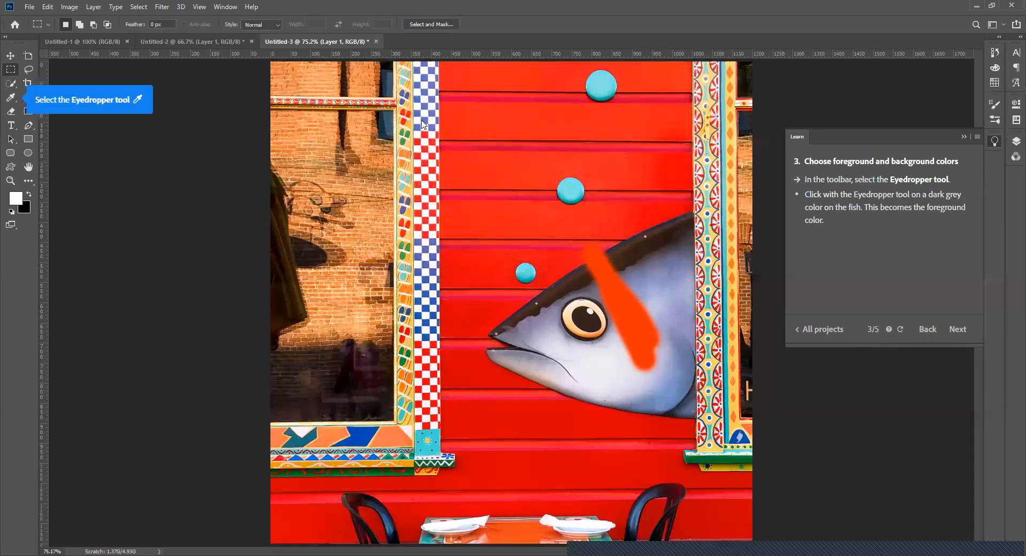
- Close both tutorial fish documents without saving them, keeping the blank Untitled-1 document open
{"action": "key", "text": "ctrl+w"}
{"action": "left_click", "coordinate": [511, 209]}
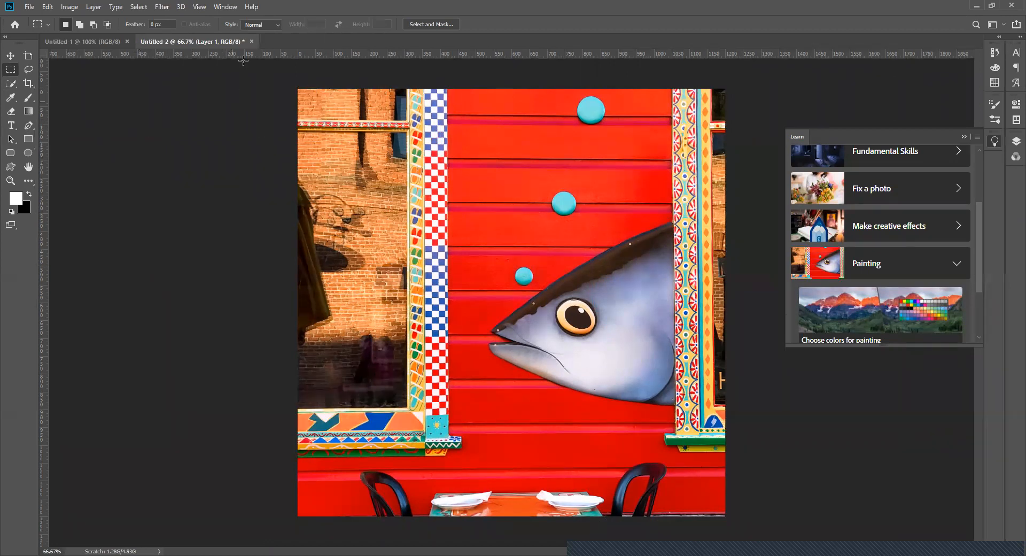
{"action": "left_click", "coordinate": [252, 41]}
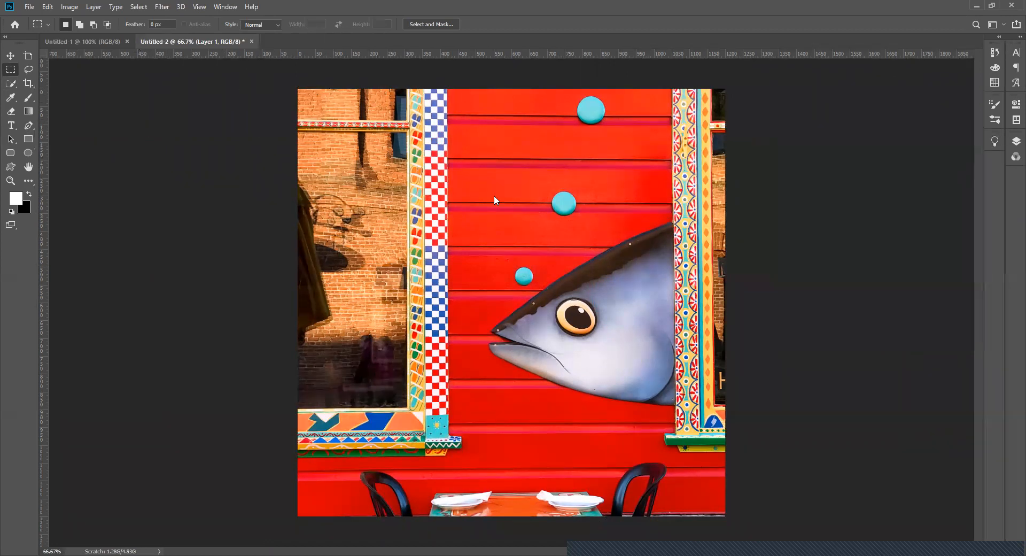
{"action": "left_click", "coordinate": [508, 210]}
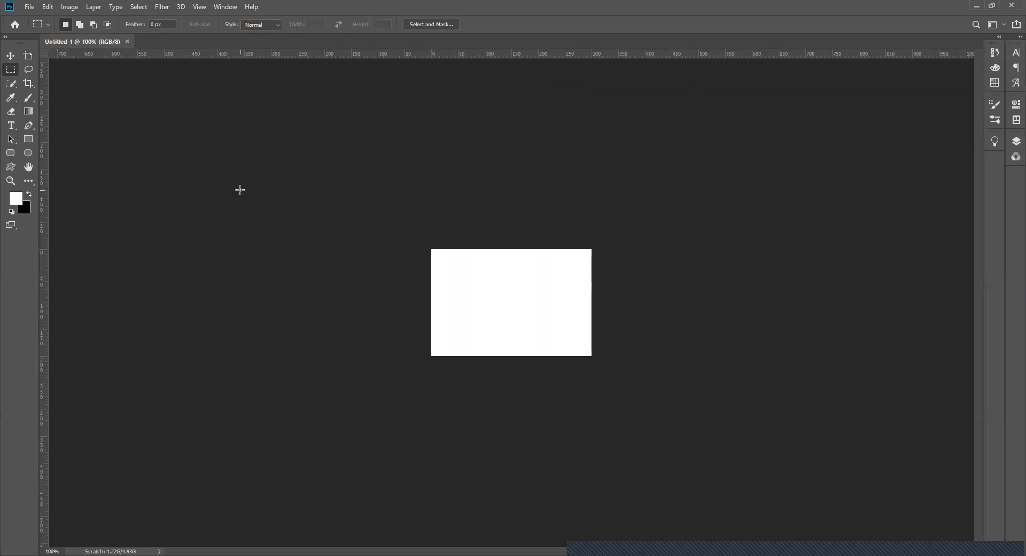
- Show the tools grouped with the Crop tool and the full list of additional hidden tools
{"action": "left_click", "coordinate": [31, 90]}
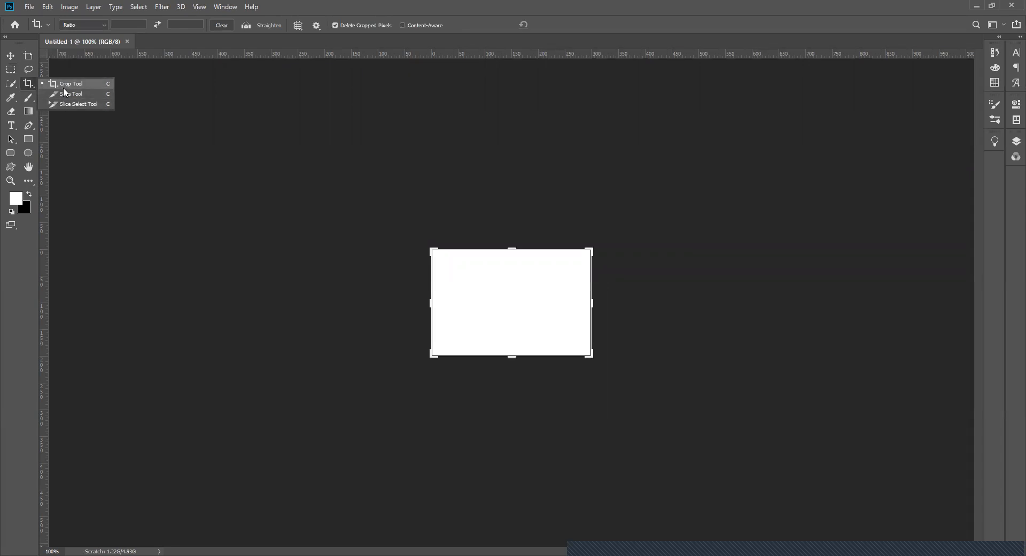
{"action": "left_click", "coordinate": [28, 181]}
{"action": "right_click", "coordinate": [28, 182]}
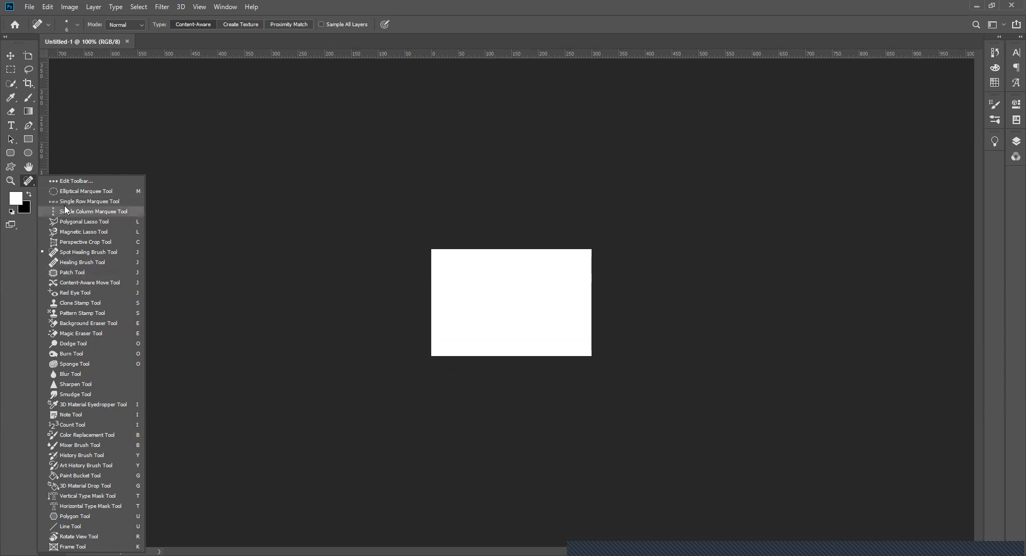
- Activate the Healing Brush tool from the hidden tools, and replace it with the Burn tool
{"action": "left_click", "coordinate": [76, 262]}
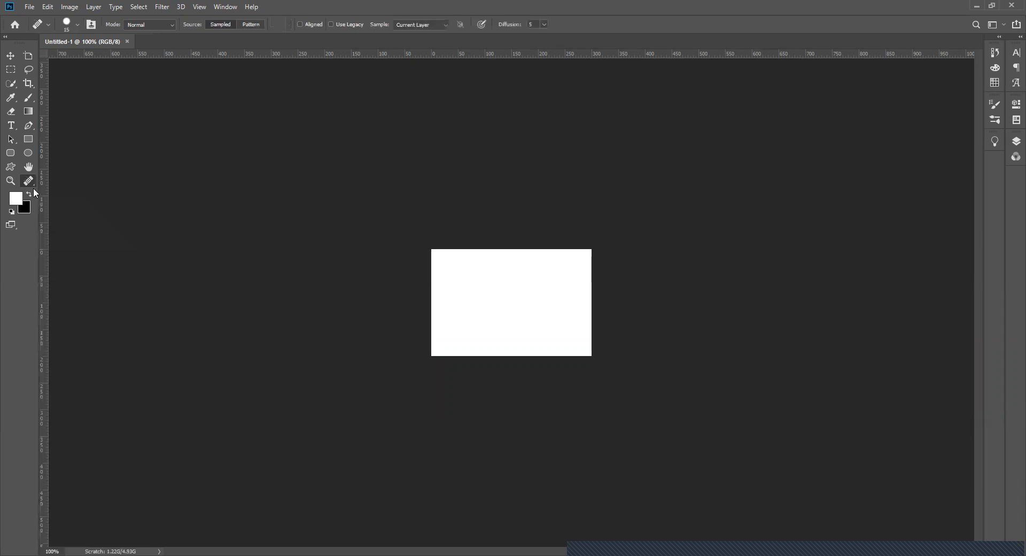
{"action": "right_click", "coordinate": [32, 182]}
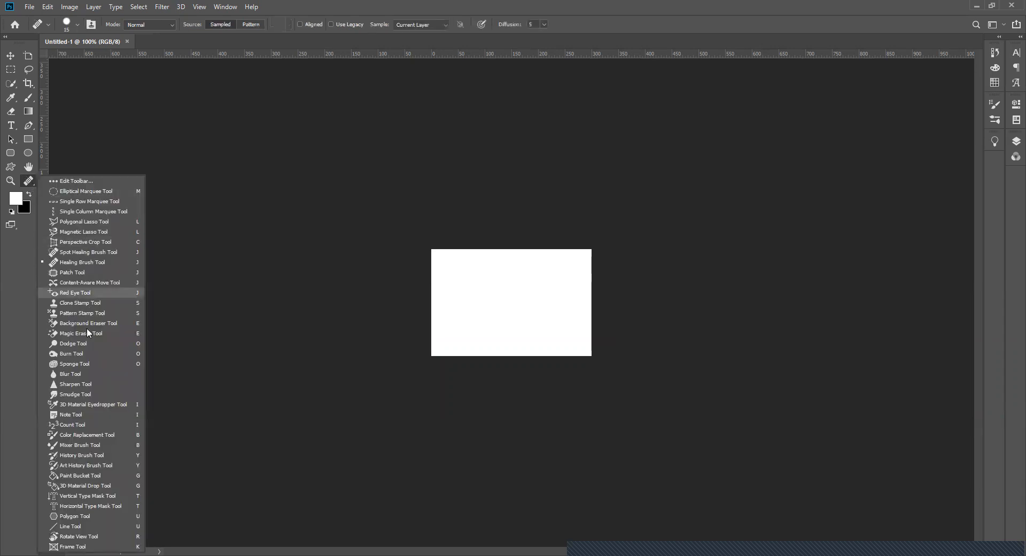
{"action": "left_click", "coordinate": [72, 354]}
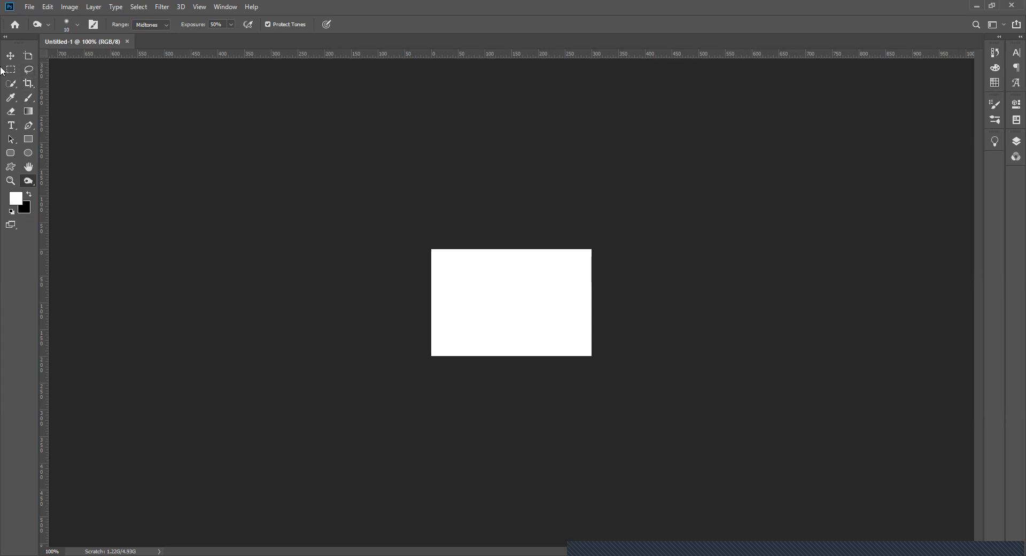
- Try the red, blue and green swatches as the foreground color, and apply blue as the background color
{"action": "left_click", "coordinate": [995, 83]}
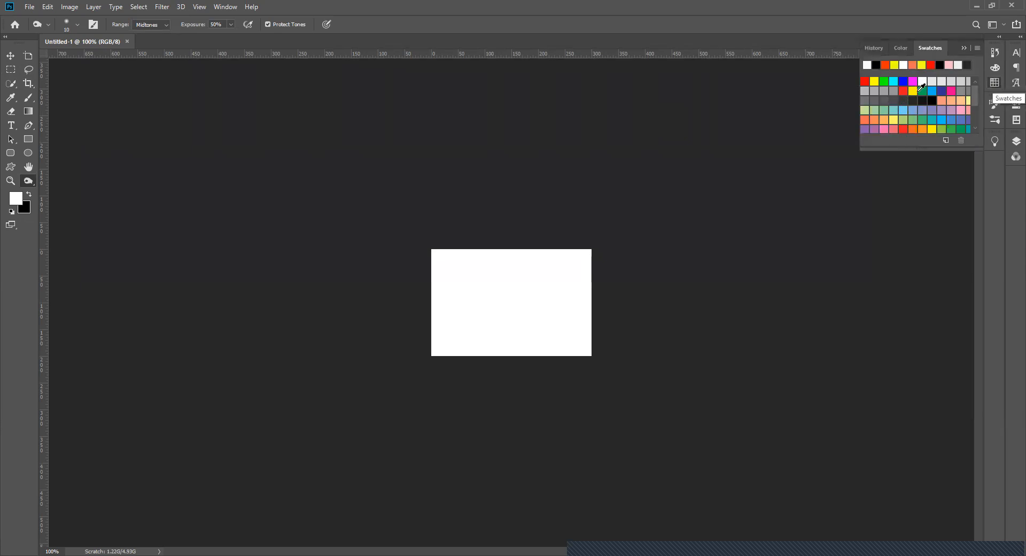
{"action": "left_click", "coordinate": [865, 81]}
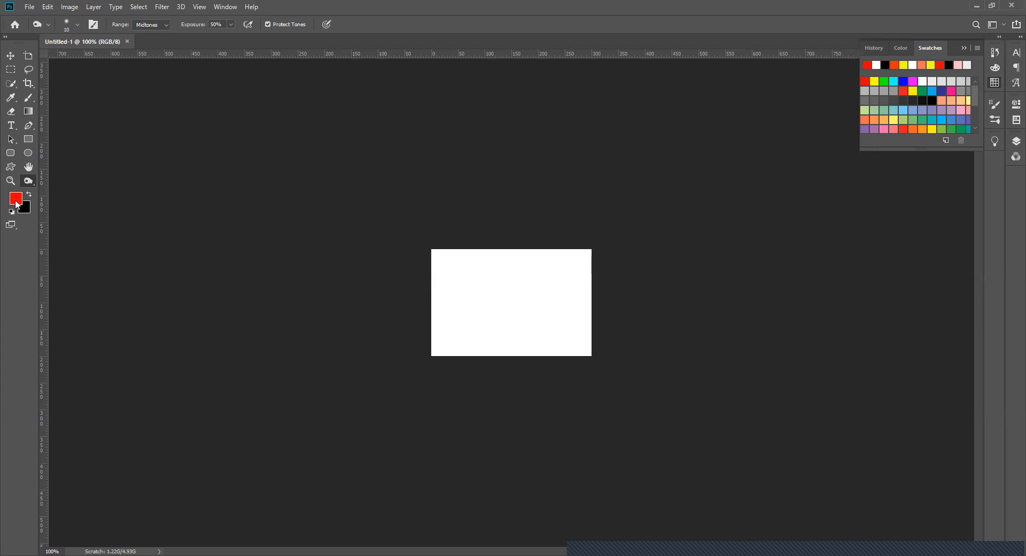
{"action": "left_click", "coordinate": [902, 80]}
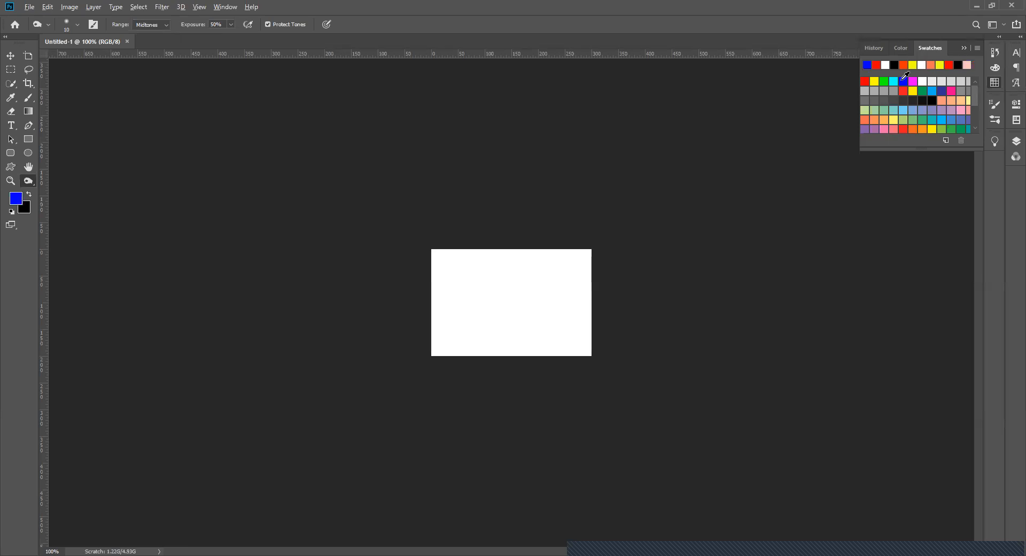
{"action": "left_click", "coordinate": [903, 80], "text": "ctrl"}
{"action": "left_click", "coordinate": [884, 82]}
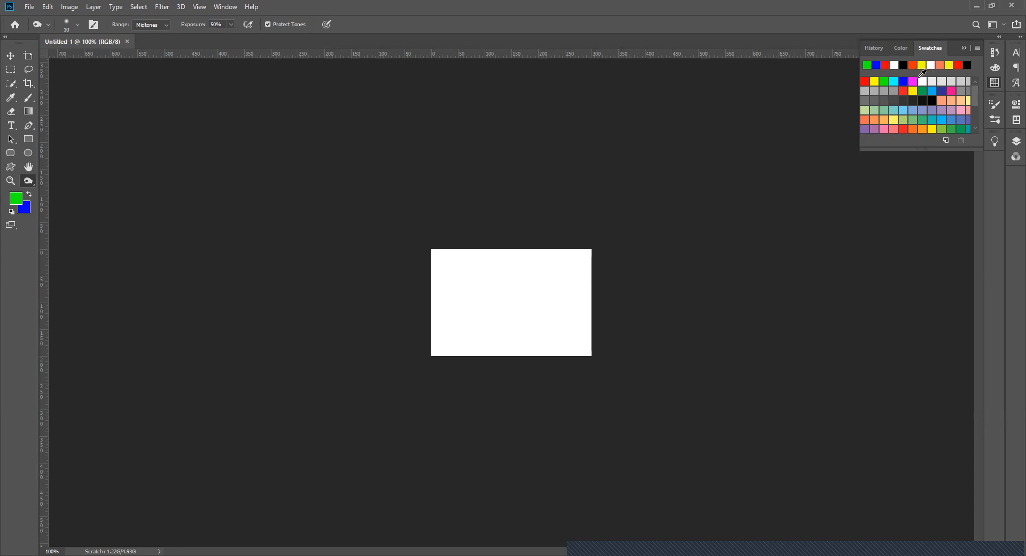
- Set the background color to magenta, and pick blue and finally red from the recent swatches as the foreground color
{"action": "left_click", "coordinate": [912, 81], "text": "ctrl"}
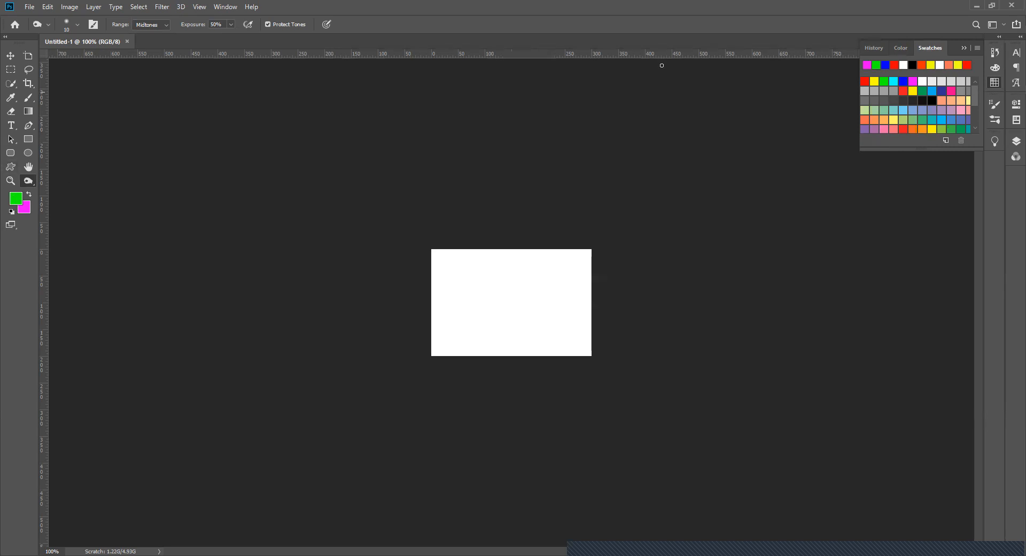
{"action": "left_click", "coordinate": [886, 63]}
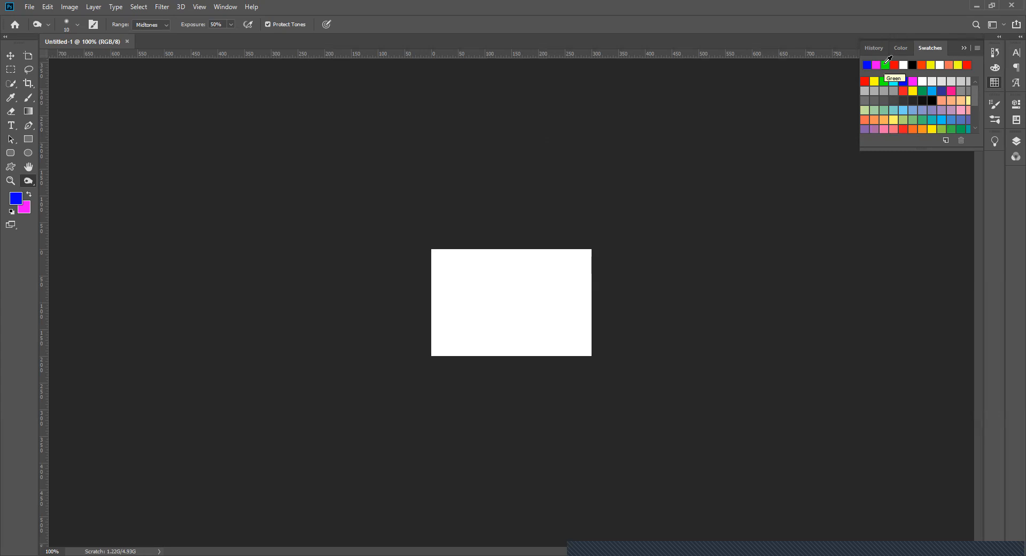
{"action": "left_click", "coordinate": [895, 64]}
- Mix a purple foreground color in the color picker, and return to the swatches
{"action": "left_click", "coordinate": [994, 68]}
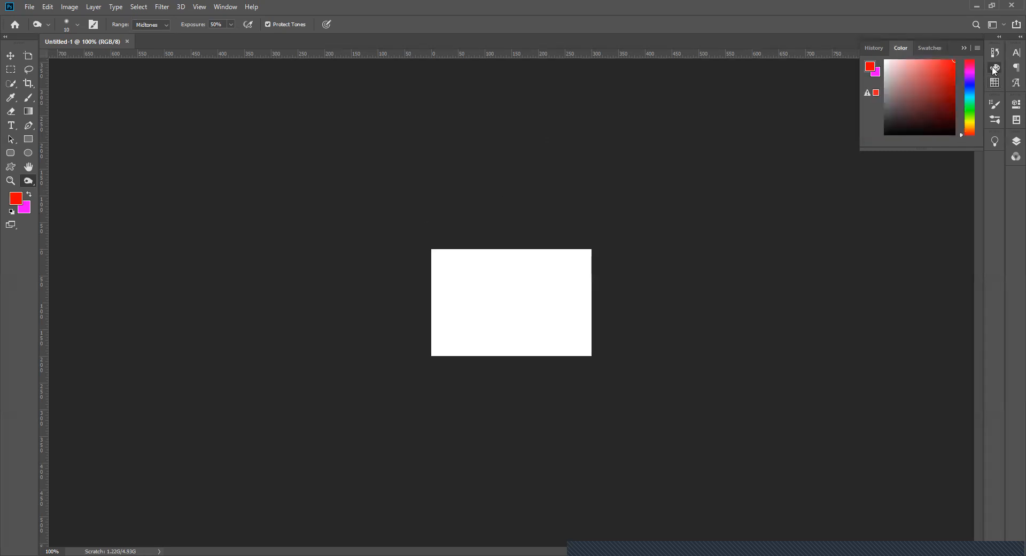
{"action": "left_click_drag", "start_coordinate": [933, 69], "coordinate": [966, 75]}
{"action": "left_click", "coordinate": [995, 83]}
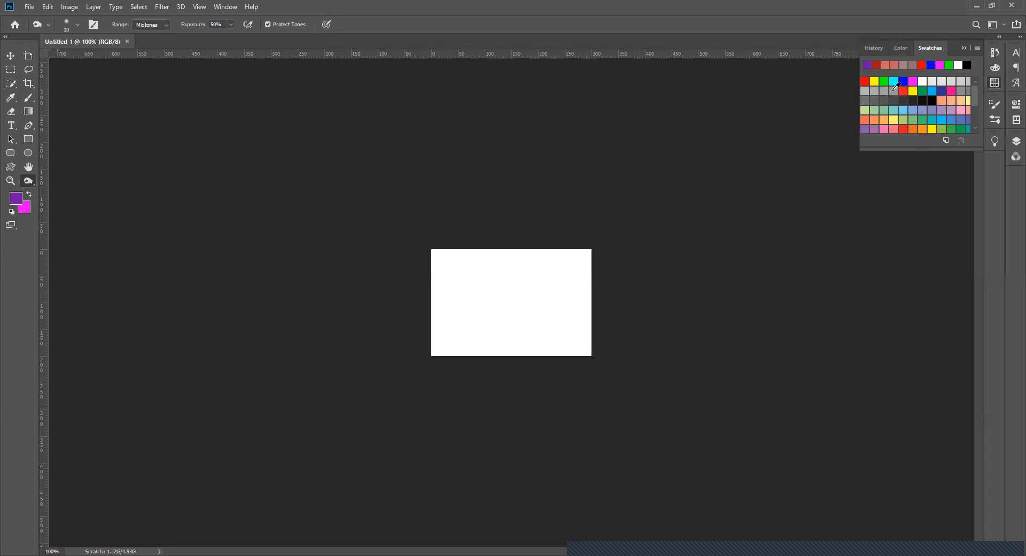
- View the document's history, the brush settings and the brush presets
{"action": "left_click", "coordinate": [995, 54]}
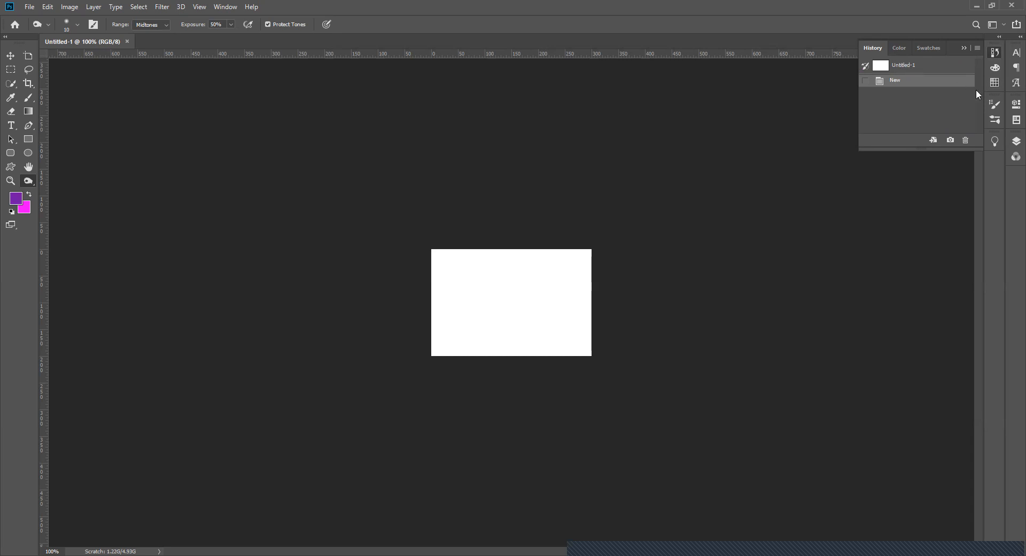
{"action": "left_click", "coordinate": [992, 102]}
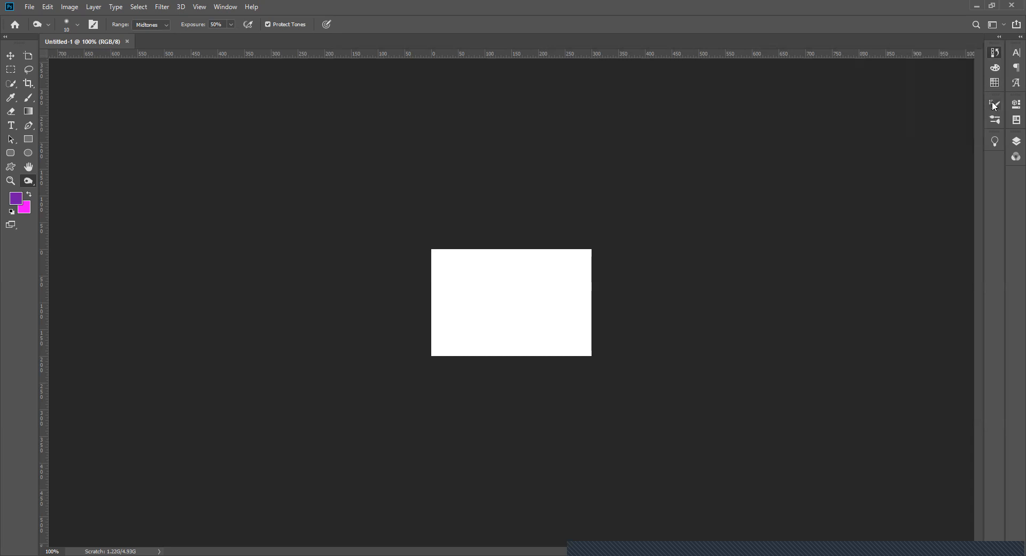
{"action": "left_click", "coordinate": [992, 105]}
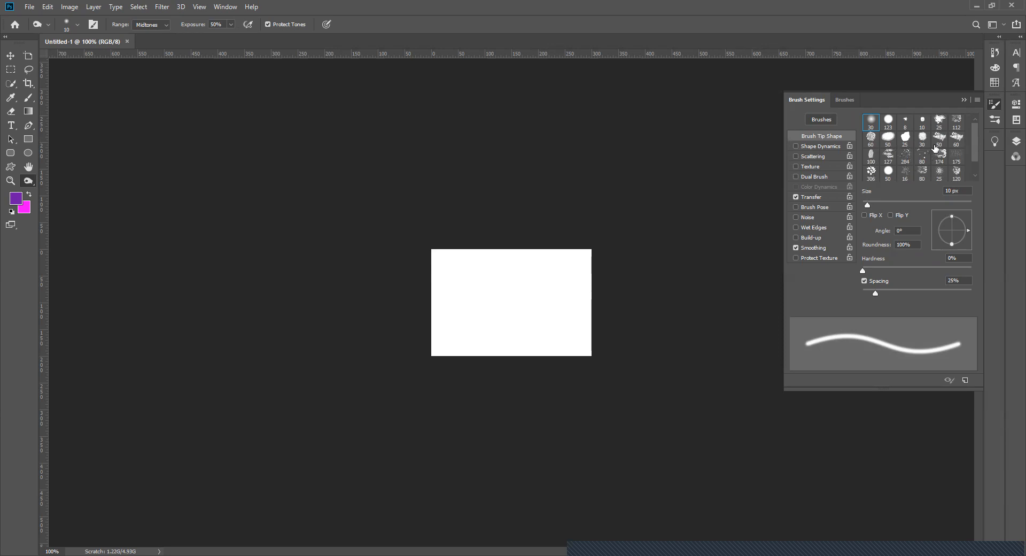
{"action": "left_click", "coordinate": [995, 121]}
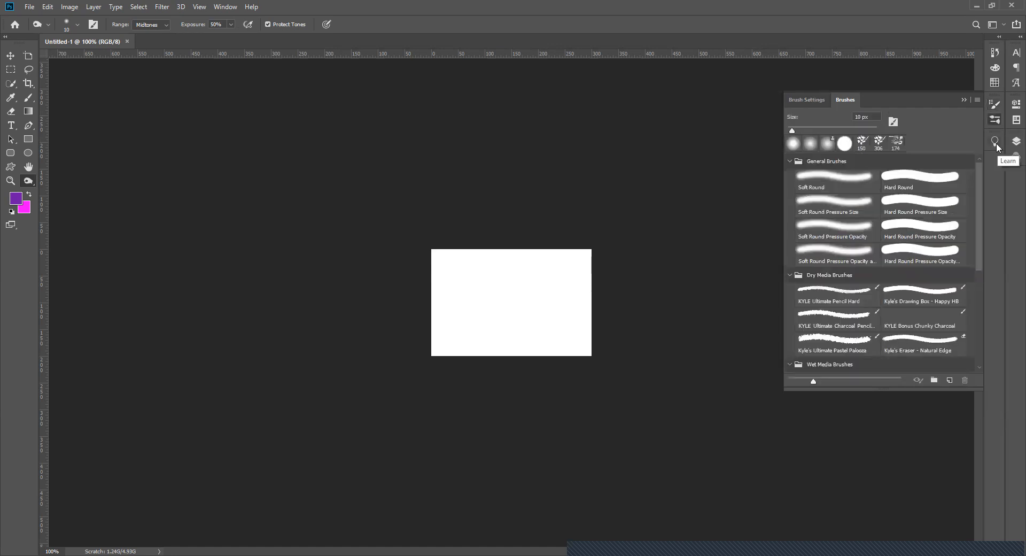
- Browse the Learn tutorial topics, including the Painting lessons, and view the document's layers
{"action": "left_click", "coordinate": [995, 142]}
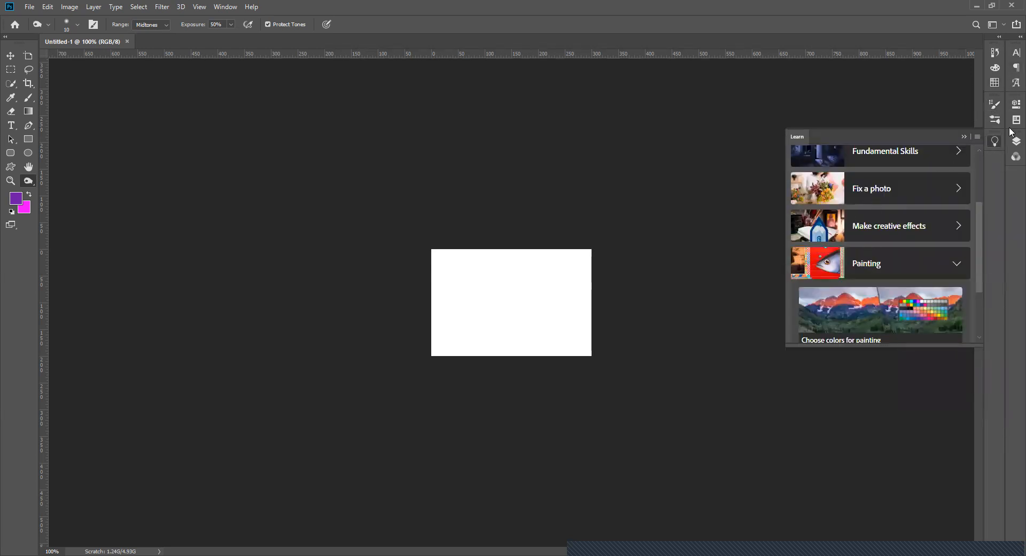
{"action": "scroll", "coordinate": [932, 174], "scroll_direction": "up", "scroll_amount": 3}
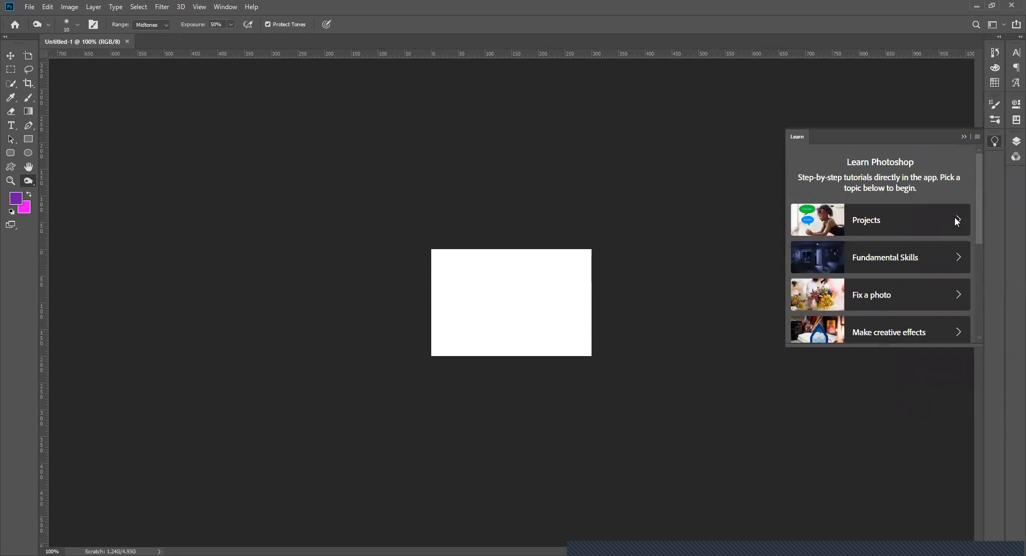
{"action": "scroll", "coordinate": [928, 226], "scroll_direction": "down", "scroll_amount": 2}
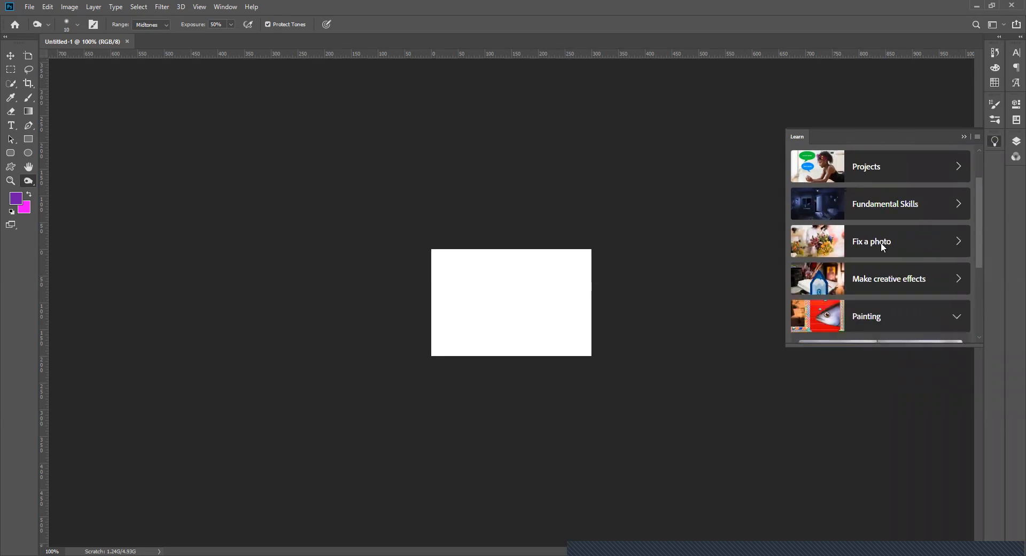
{"action": "scroll", "coordinate": [880, 242], "scroll_direction": "down", "scroll_amount": 5}
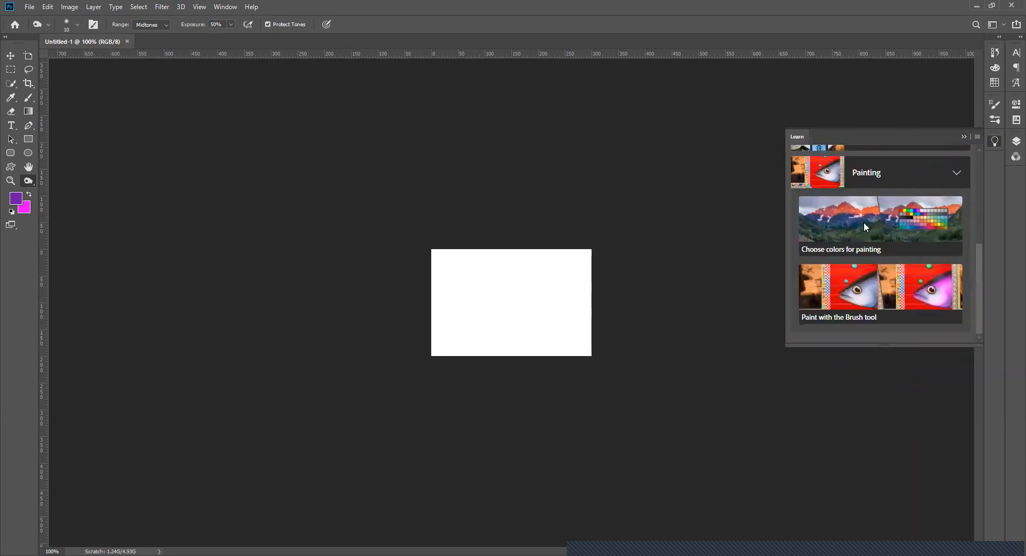
{"action": "scroll", "coordinate": [902, 266], "scroll_direction": "up", "scroll_amount": 7}
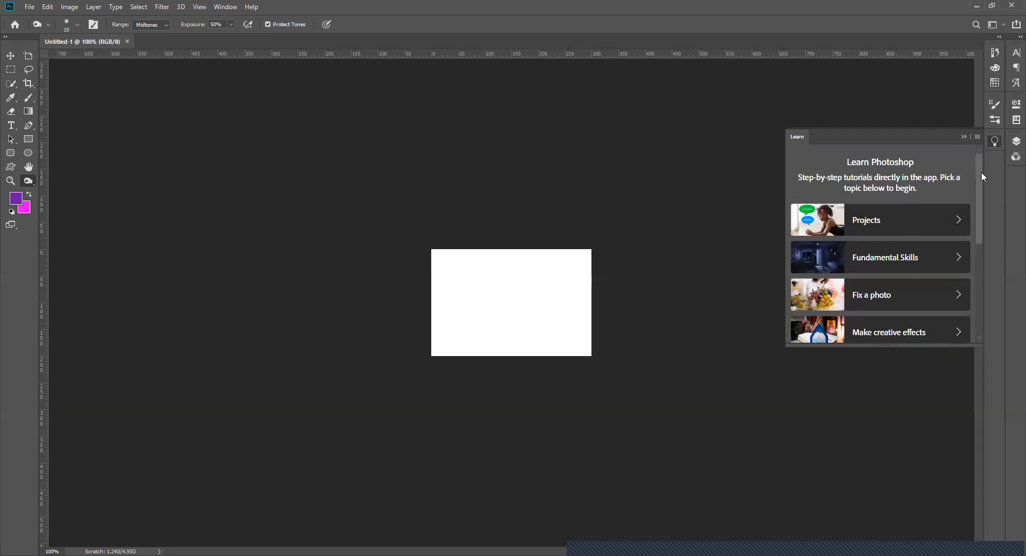
{"action": "left_click", "coordinate": [1015, 142]}
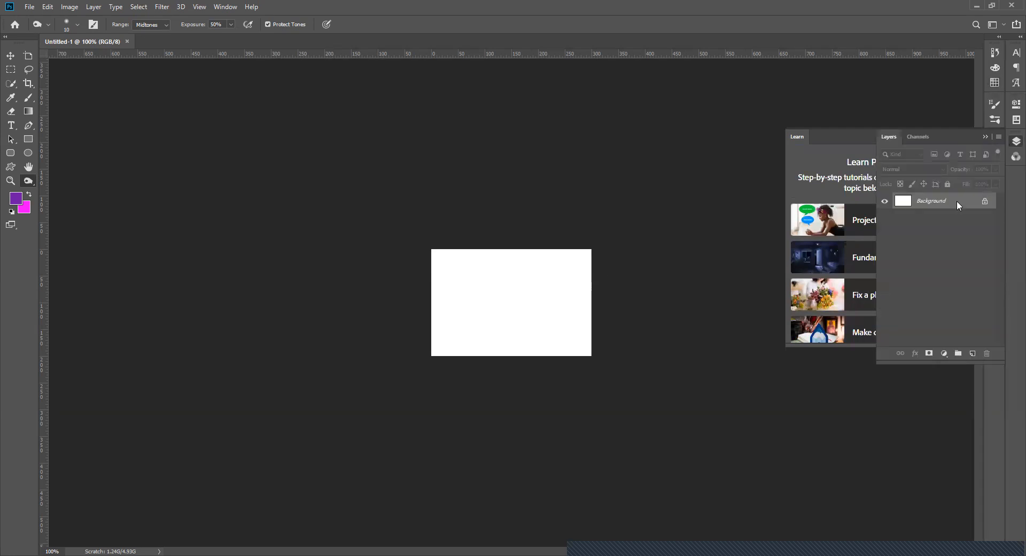
{"action": "left_click", "coordinate": [948, 99]}
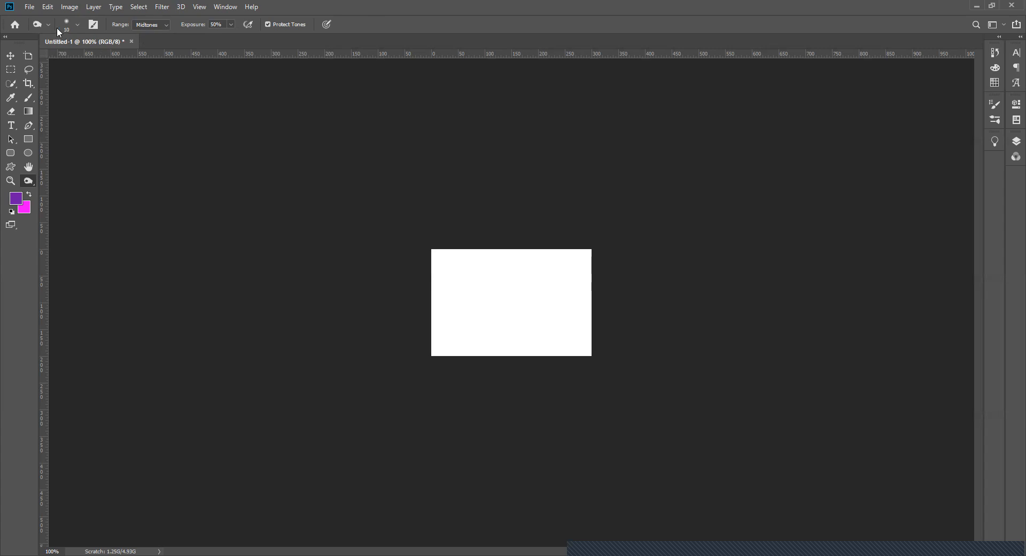
- Activate the Rectangular Marquee, Brush, Rectangle and Horizontal Type tools one after another to compare their options
{"action": "left_click", "coordinate": [11, 69]}
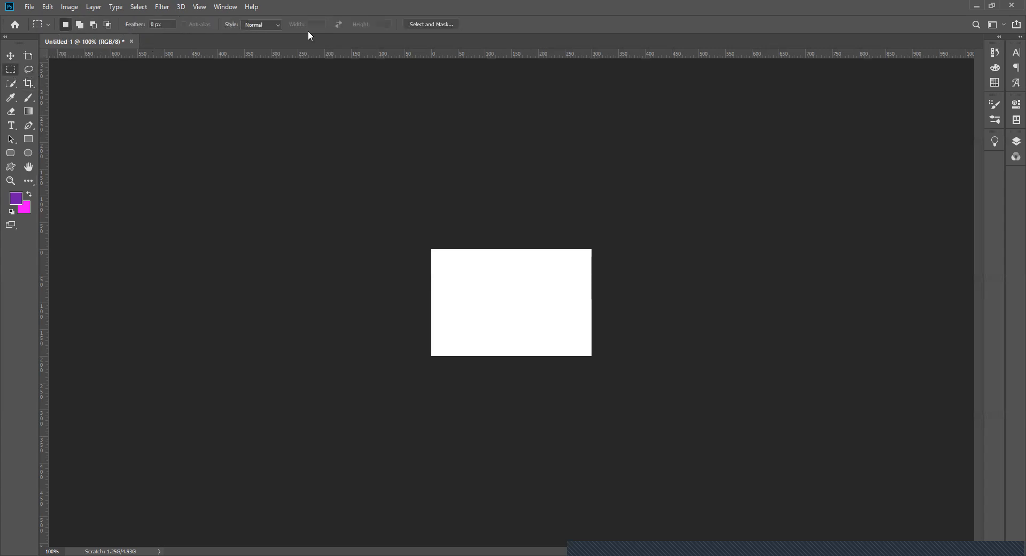
{"action": "left_click", "coordinate": [28, 98]}
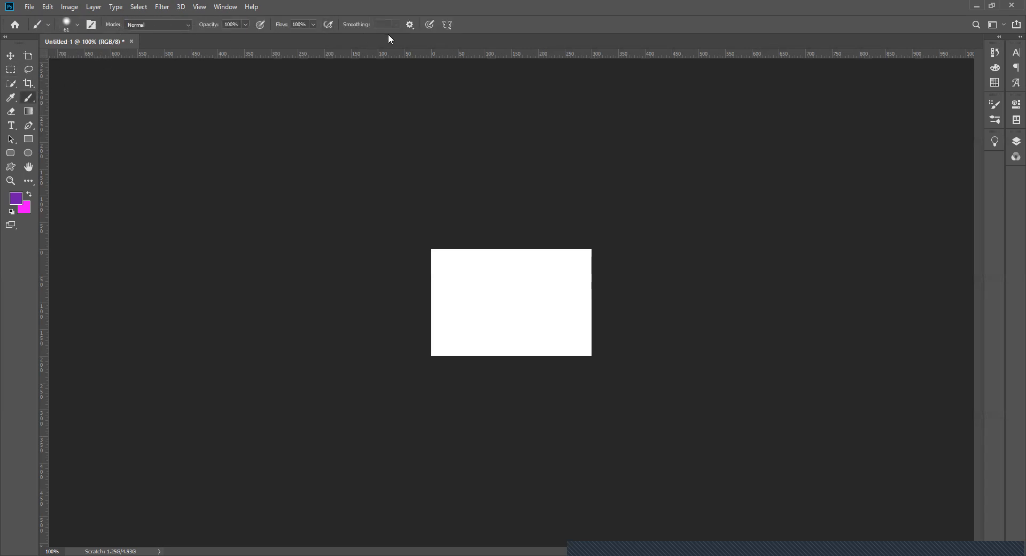
{"action": "left_click", "coordinate": [27, 140]}
{"action": "left_click", "coordinate": [10, 125]}
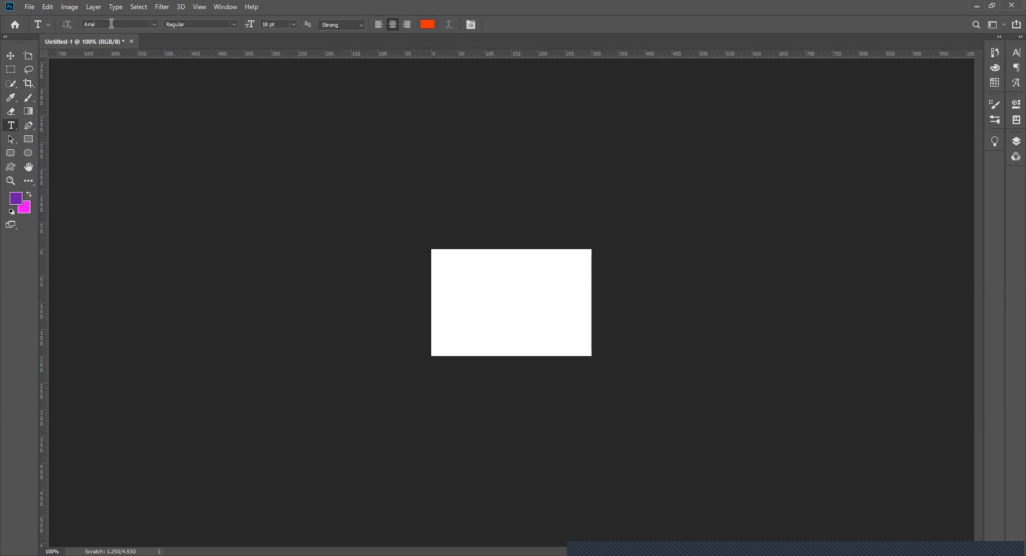
- Examine the list of fonts available for the Type tool, and close it
{"action": "left_click", "coordinate": [154, 25]}
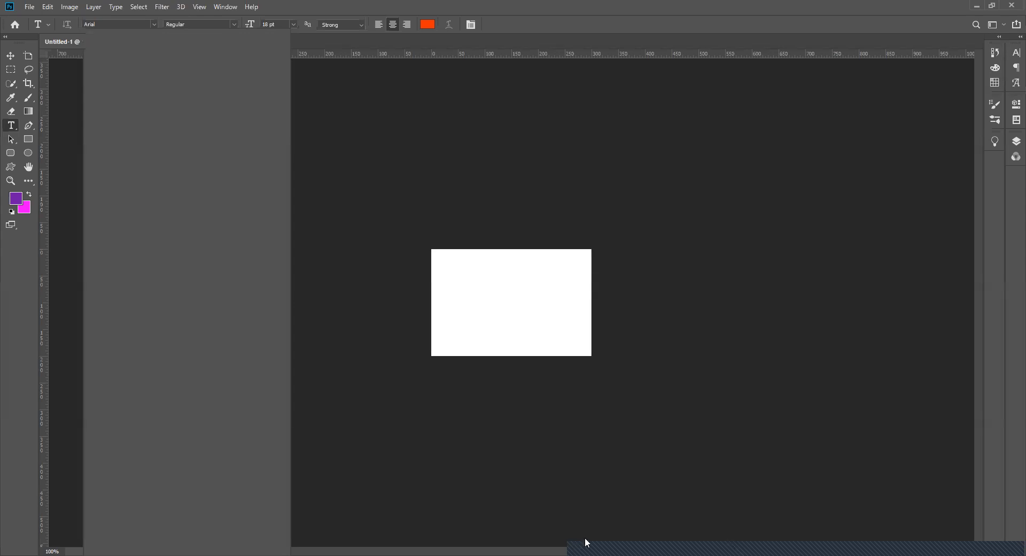
{"action": "left_click", "coordinate": [154, 24]}
{"action": "left_click", "coordinate": [154, 26]}
{"action": "left_click", "coordinate": [154, 25]}
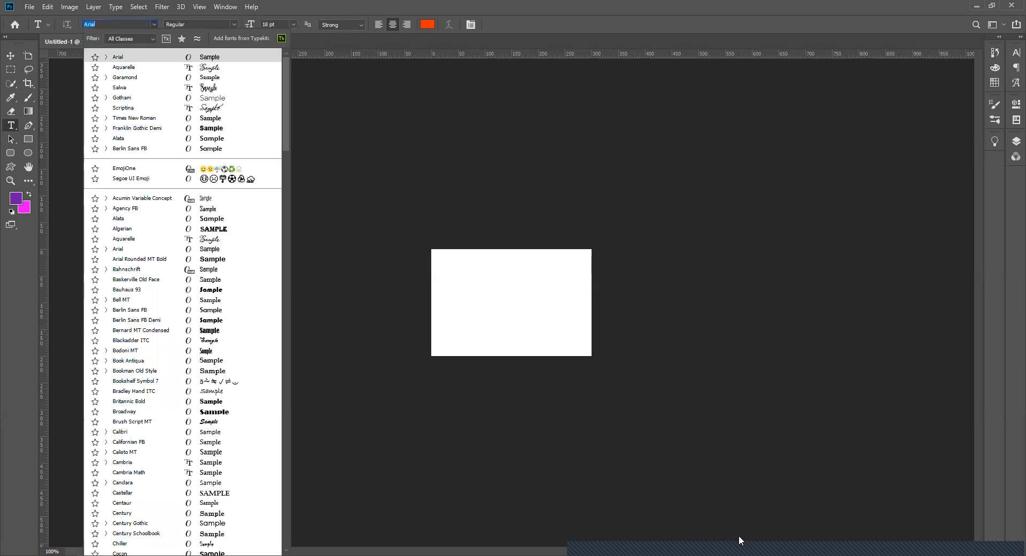
{"action": "left_click", "coordinate": [202, 53]}
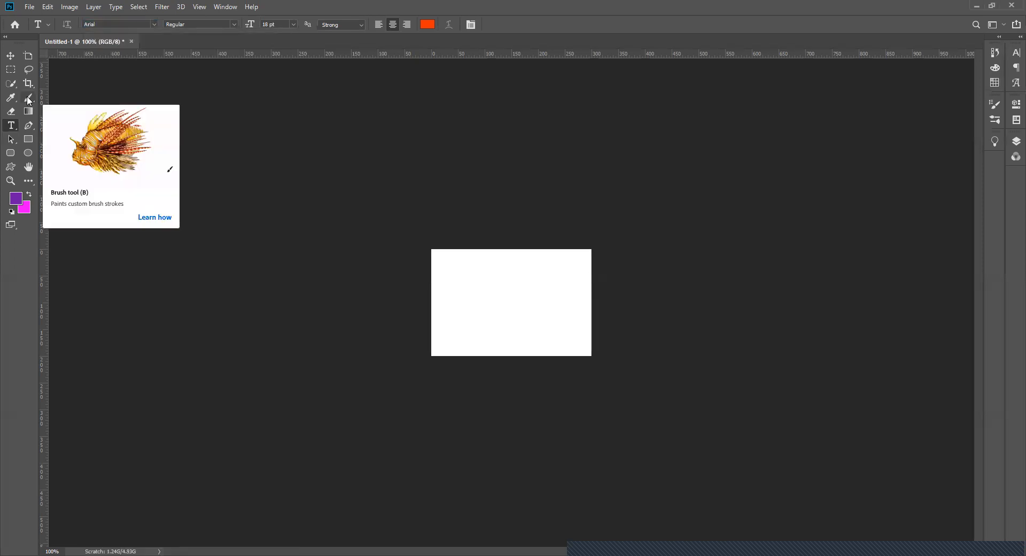
- Activate the Brush tool and switch the workspace to Photography
{"action": "left_click", "coordinate": [29, 99]}
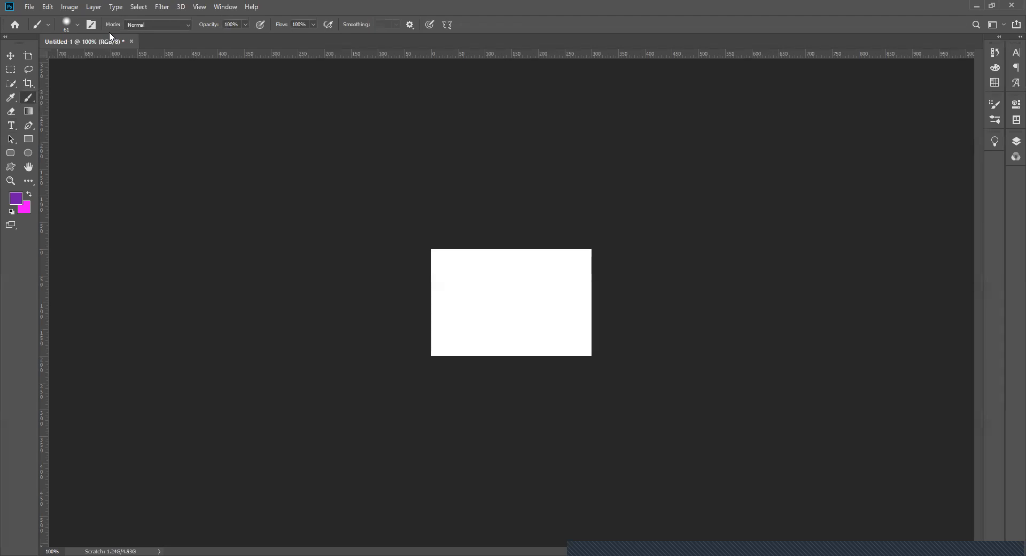
{"action": "left_click", "coordinate": [28, 12]}
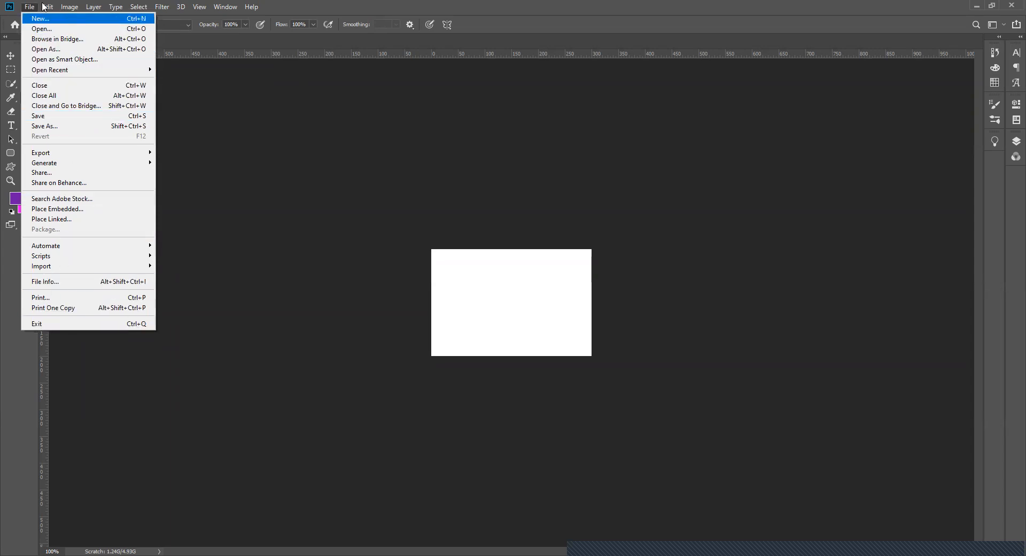
{"action": "mouse_move", "coordinate": [43, 6]}
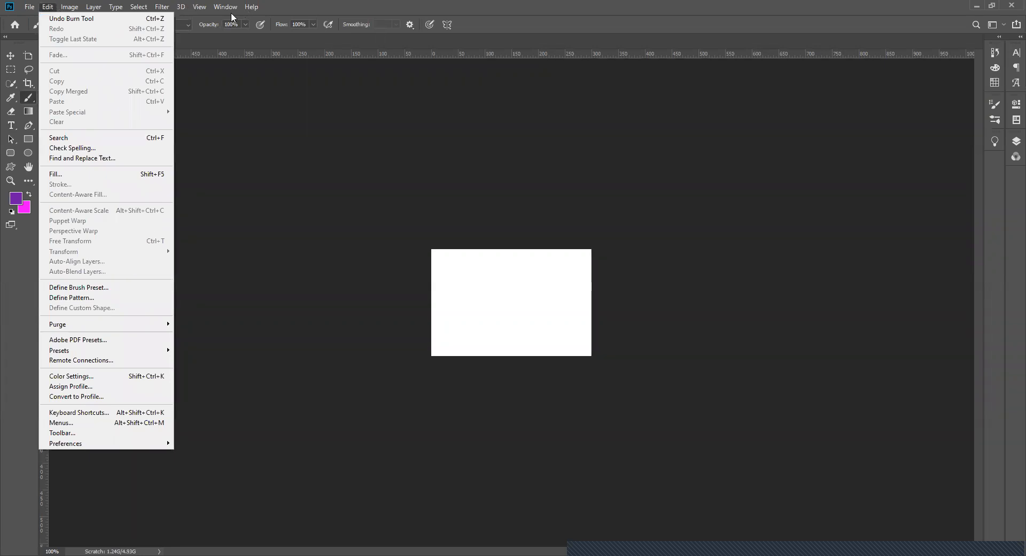
{"action": "mouse_move", "coordinate": [231, 11]}
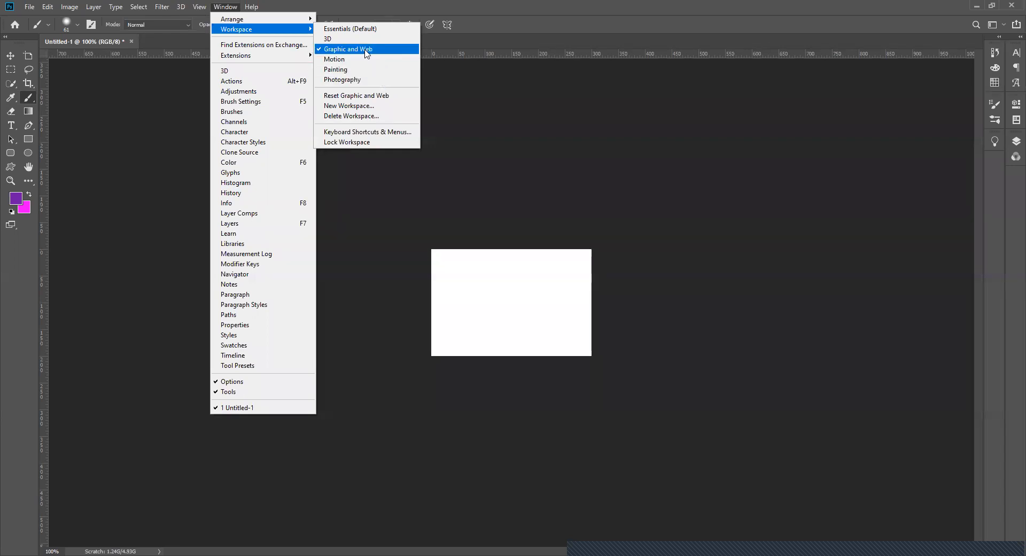
{"action": "left_click", "coordinate": [360, 80]}
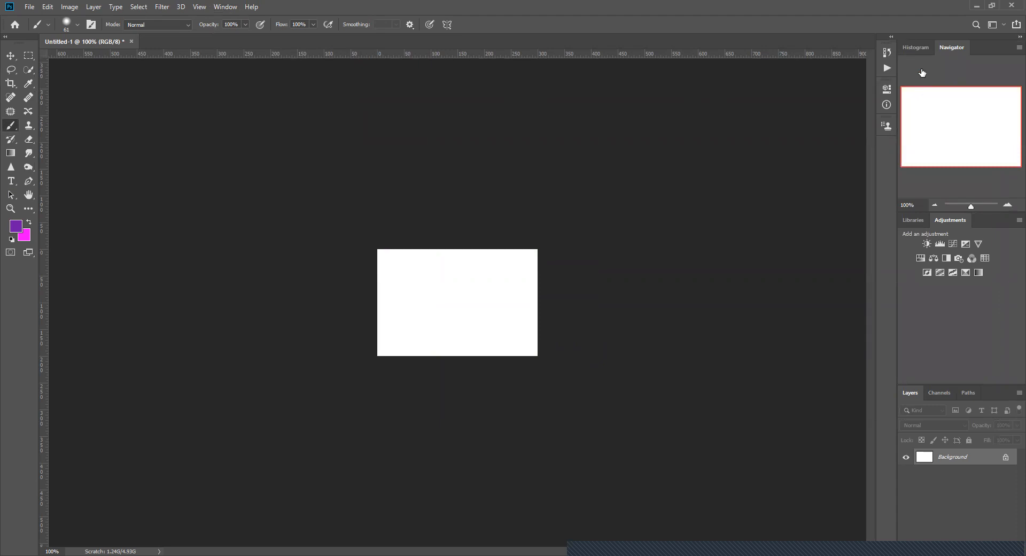
- View the Histogram and return to the Navigator
{"action": "left_click", "coordinate": [920, 46]}
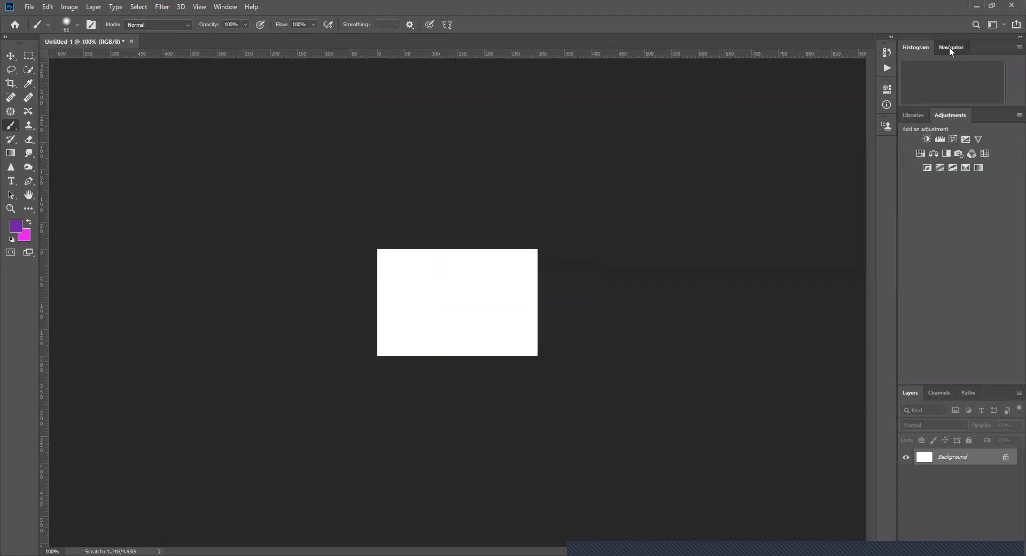
{"action": "left_click", "coordinate": [950, 47]}
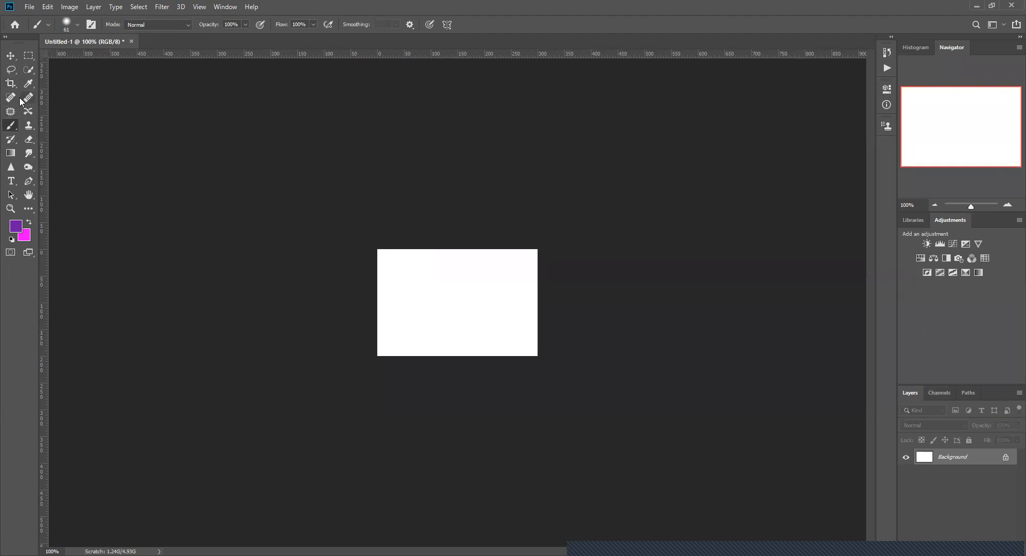
- Switch the workspace to Painting
{"action": "left_click", "coordinate": [224, 9]}
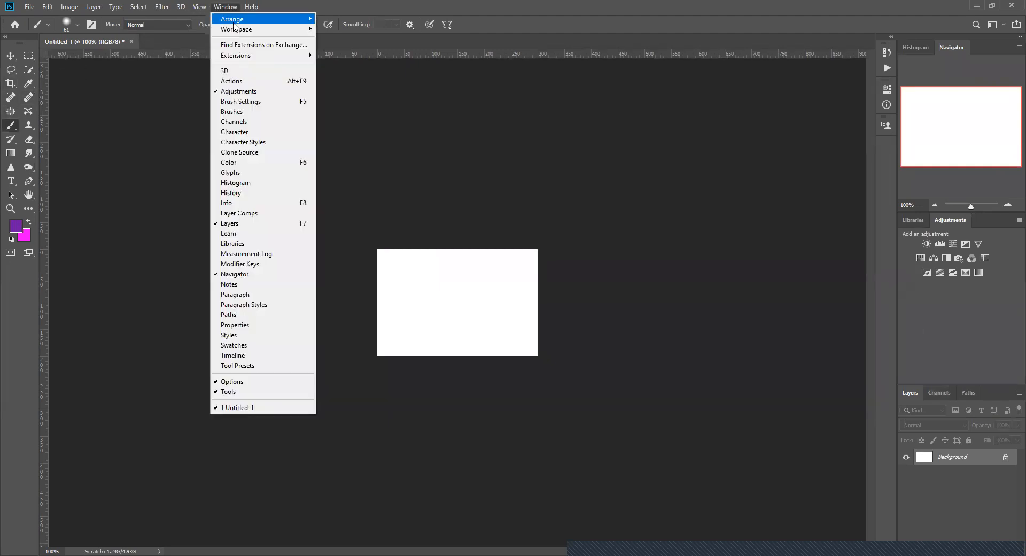
{"action": "mouse_move", "coordinate": [289, 29]}
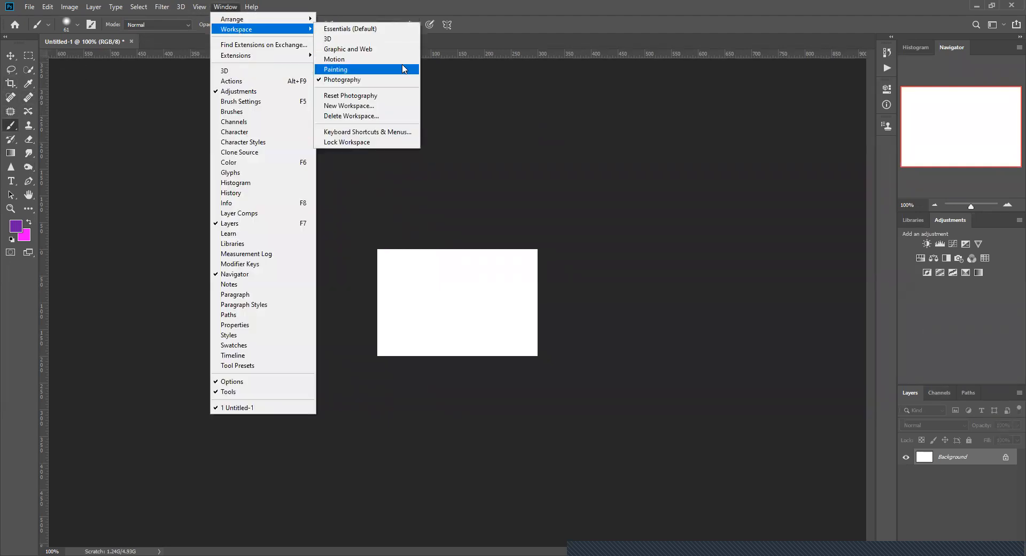
{"action": "left_click", "coordinate": [402, 66]}
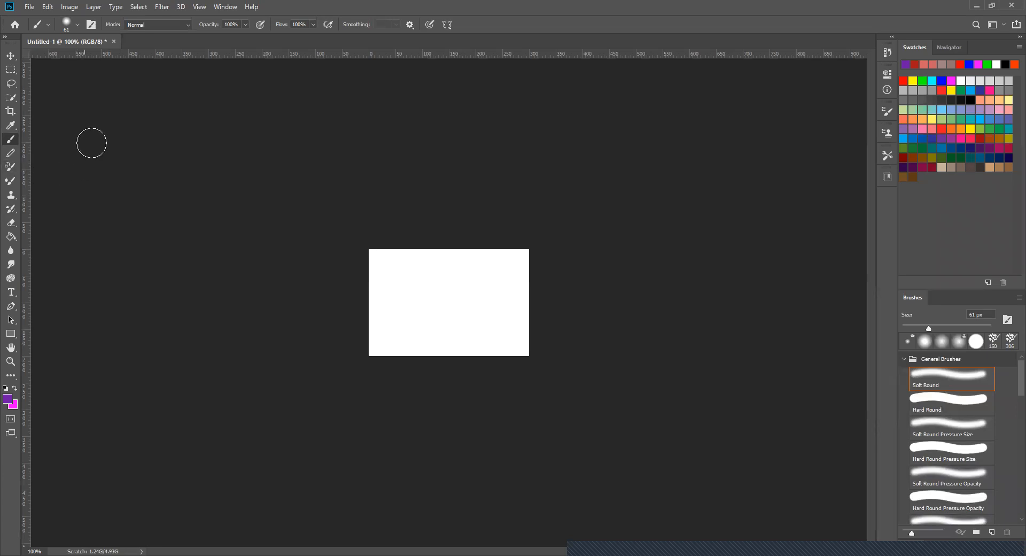
- Add the Character panel to the Painting workspace and leave it expanded
{"action": "left_click", "coordinate": [225, 7]}
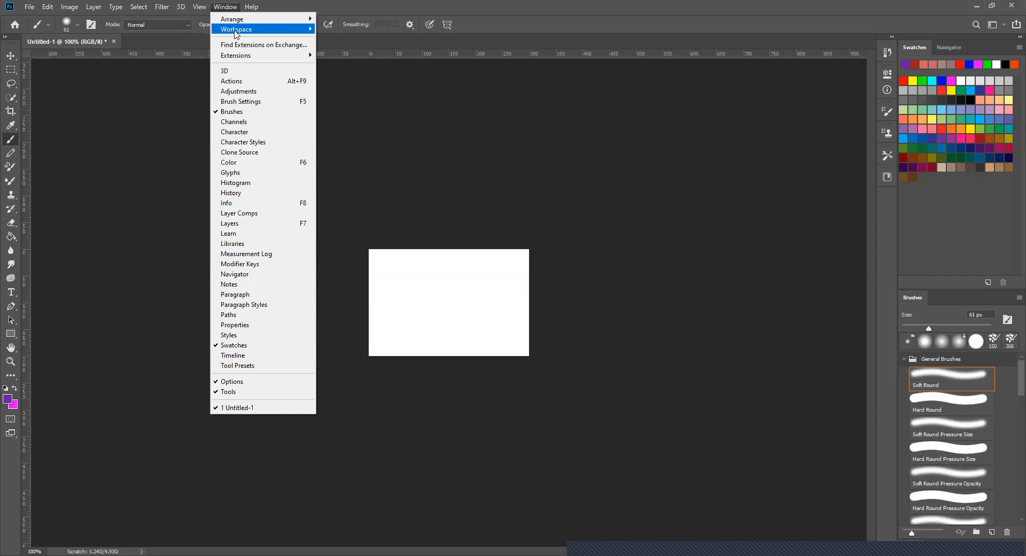
{"action": "mouse_move", "coordinate": [236, 35]}
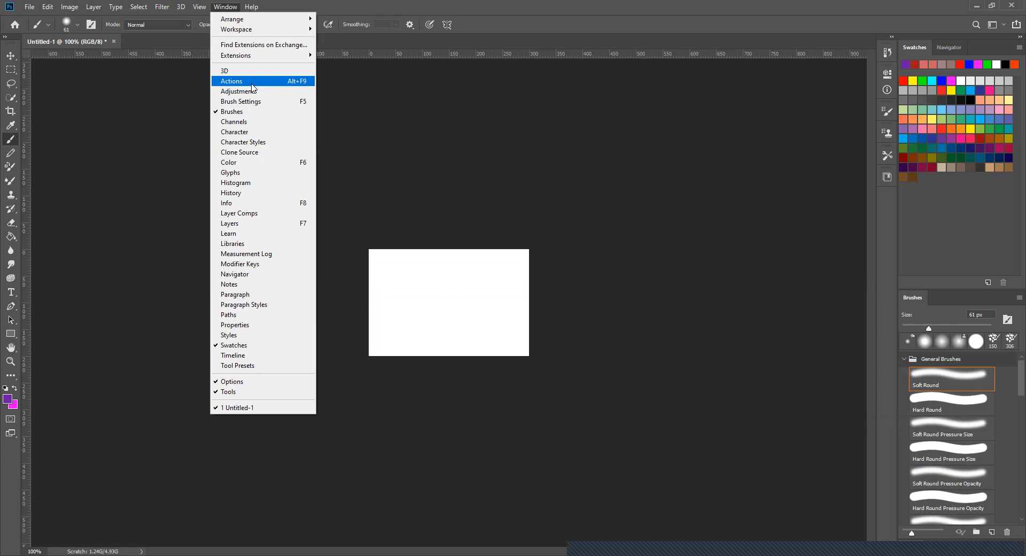
{"action": "left_click", "coordinate": [247, 134]}
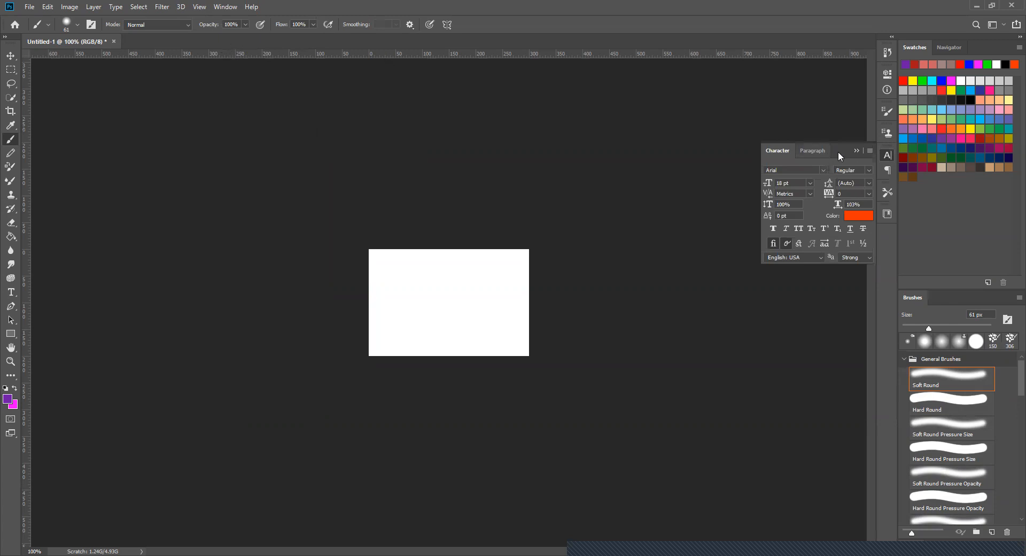
{"action": "left_click", "coordinate": [887, 157]}
{"action": "left_click", "coordinate": [887, 156]}
- Hide the rulers around the canvas and show them again
{"action": "left_click", "coordinate": [219, 7]}
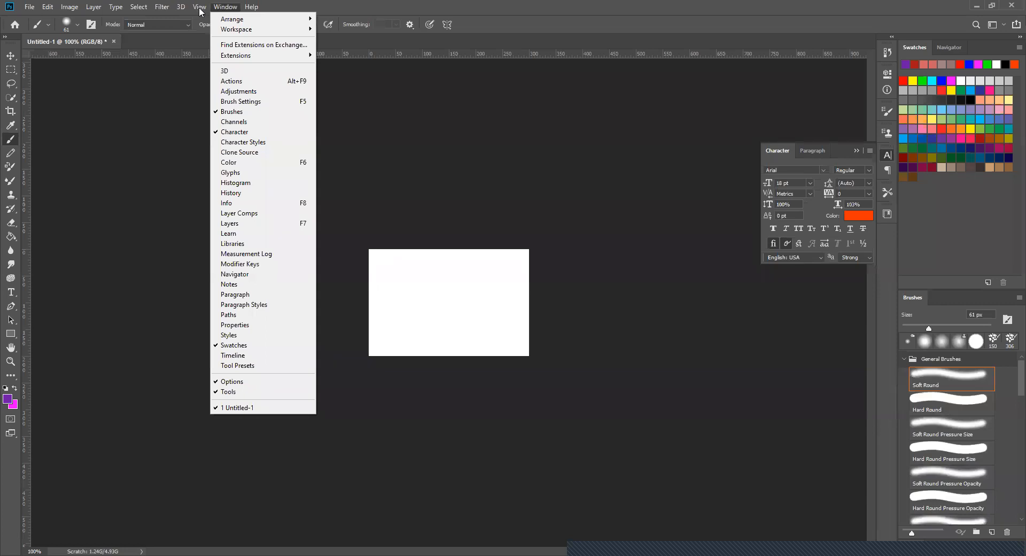
{"action": "mouse_move", "coordinate": [199, 9]}
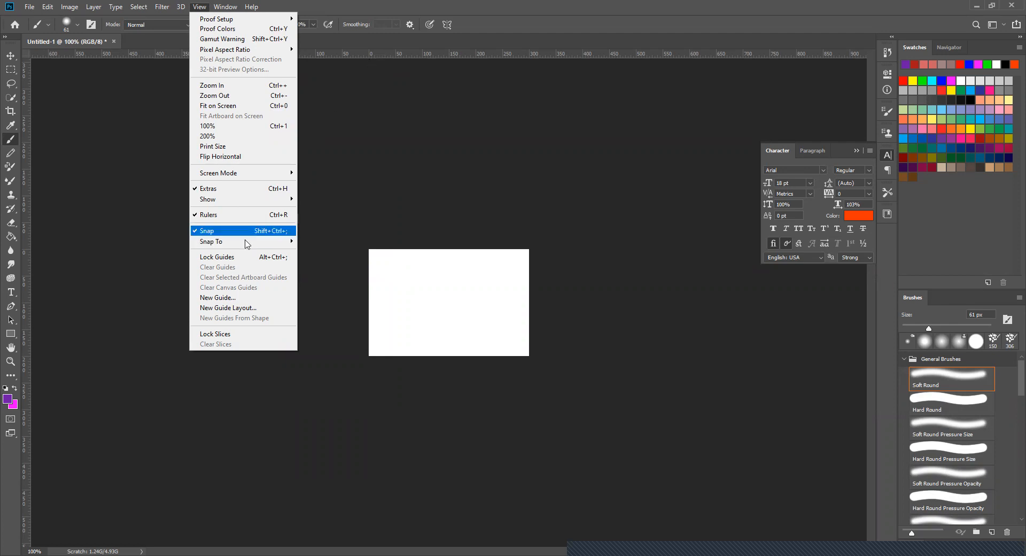
{"action": "mouse_move", "coordinate": [240, 205]}
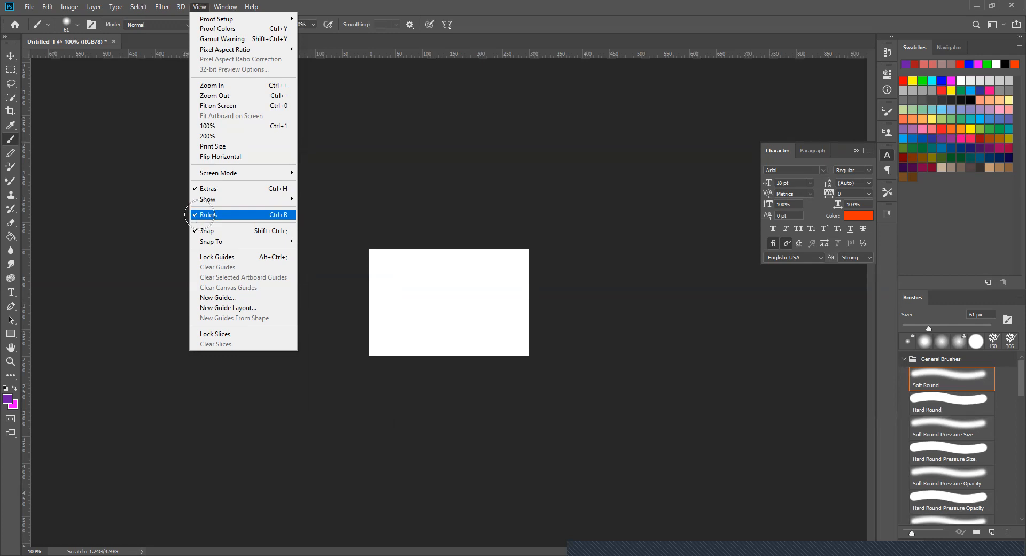
{"action": "left_click", "coordinate": [202, 216]}
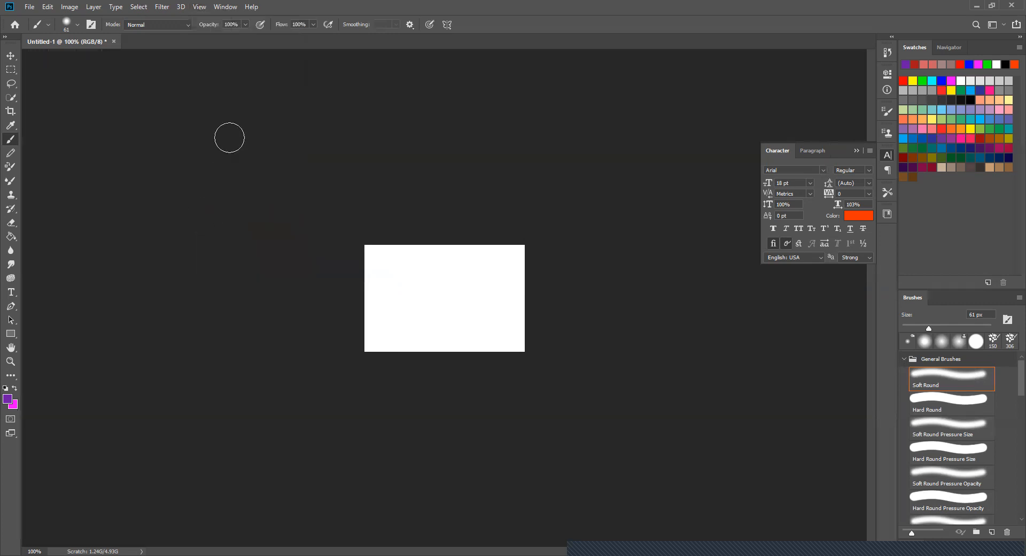
{"action": "left_click", "coordinate": [218, 6]}
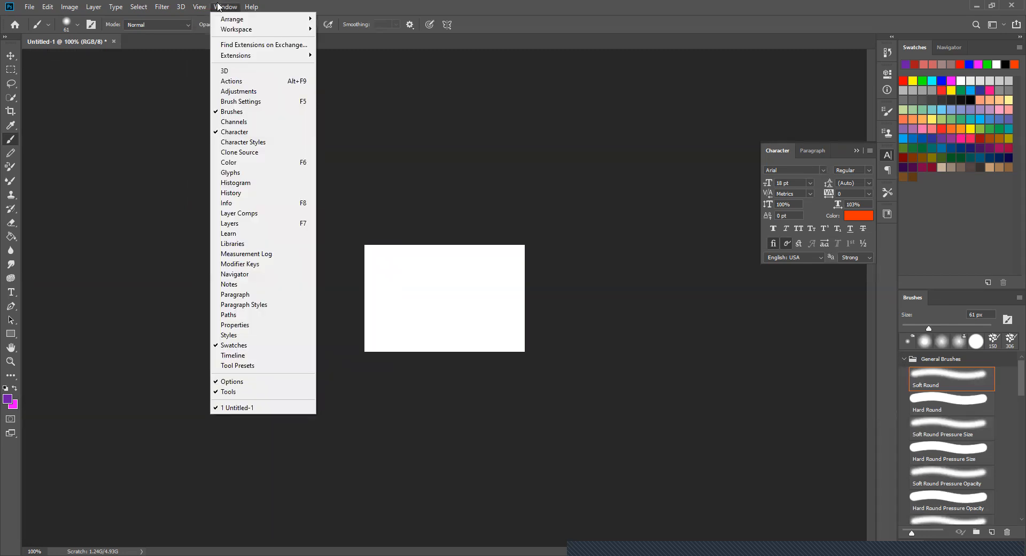
{"action": "mouse_move", "coordinate": [201, 6]}
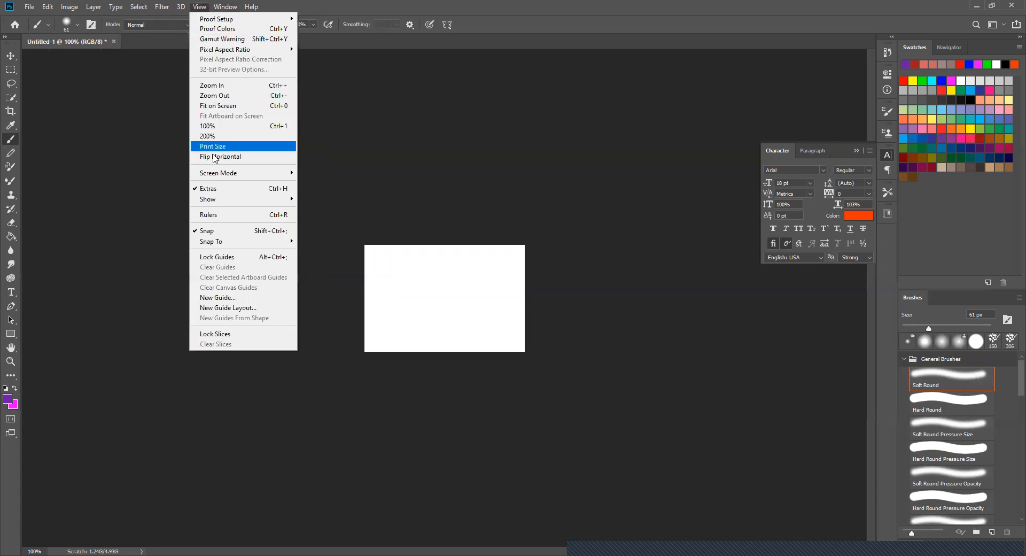
{"action": "left_click", "coordinate": [218, 215]}
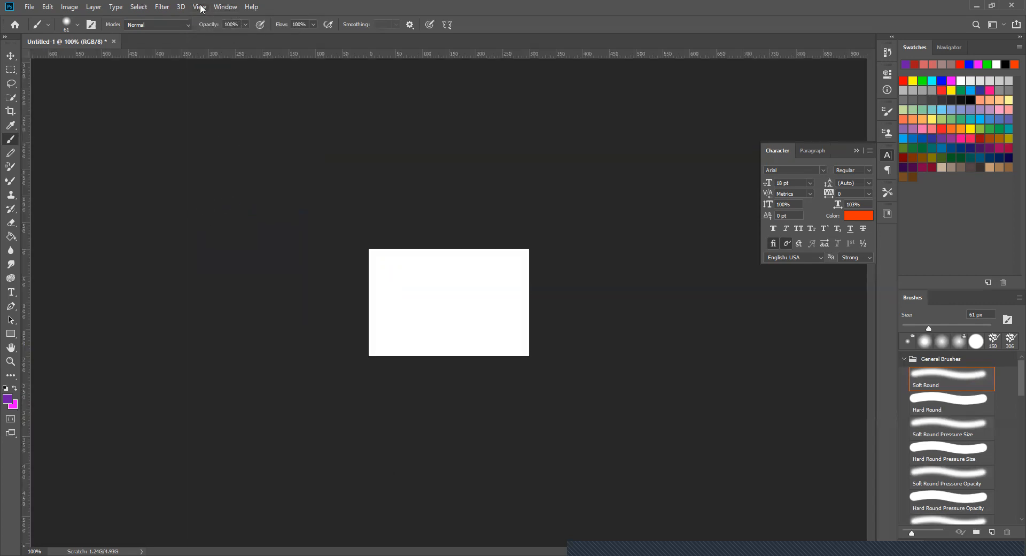
- Examine the Snap and Snap To options, and leave them as they are
{"action": "key", "text": "alt+v"}
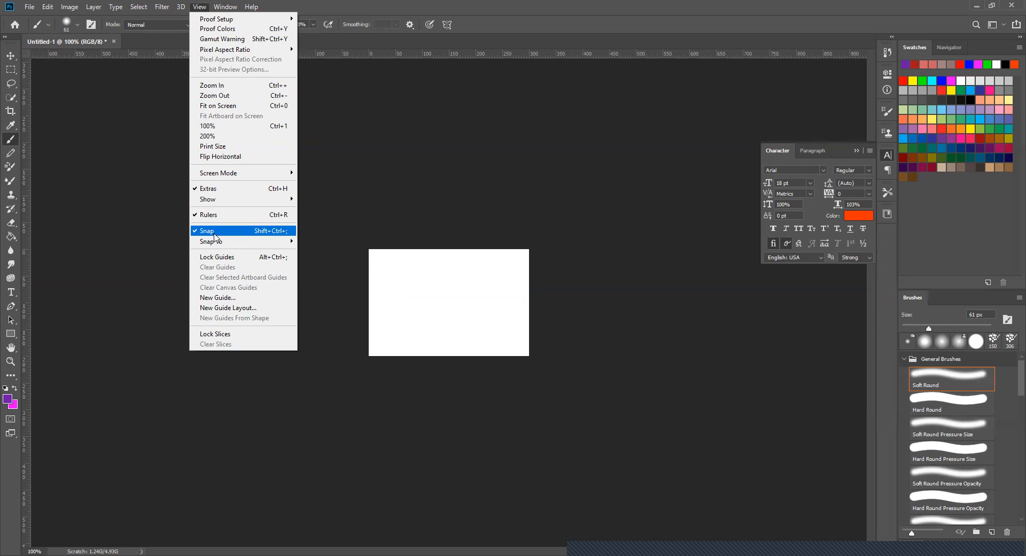
{"action": "mouse_move", "coordinate": [216, 246]}
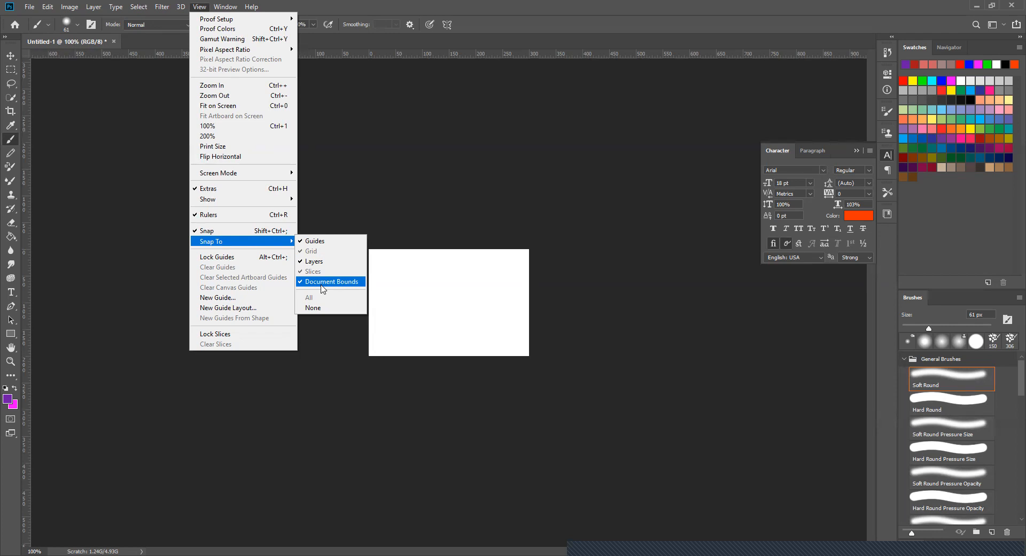
{"action": "left_click", "coordinate": [459, 46]}
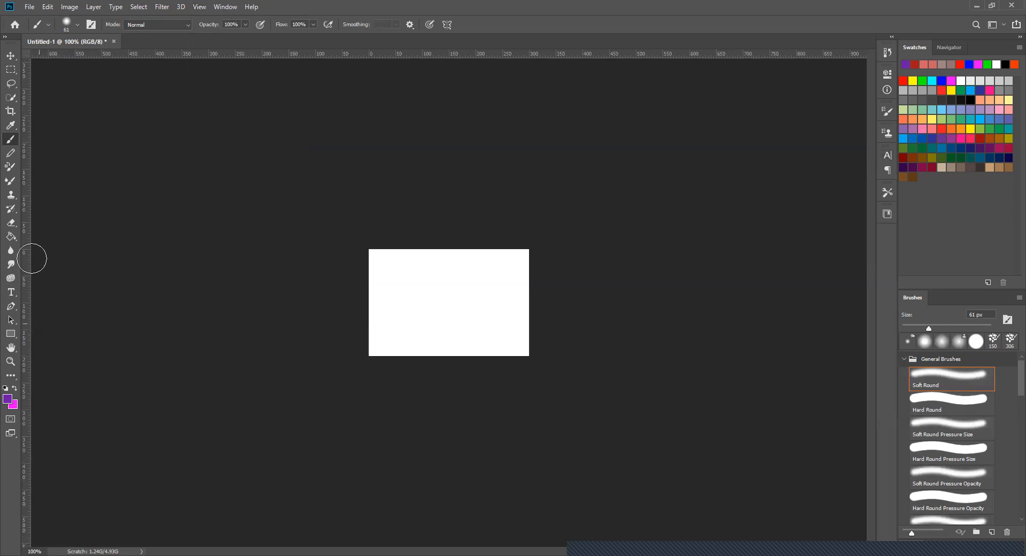
- Activate the Mixer Brush and Horizontal Type tools one after the other to compare their options
{"action": "left_click", "coordinate": [10, 181]}
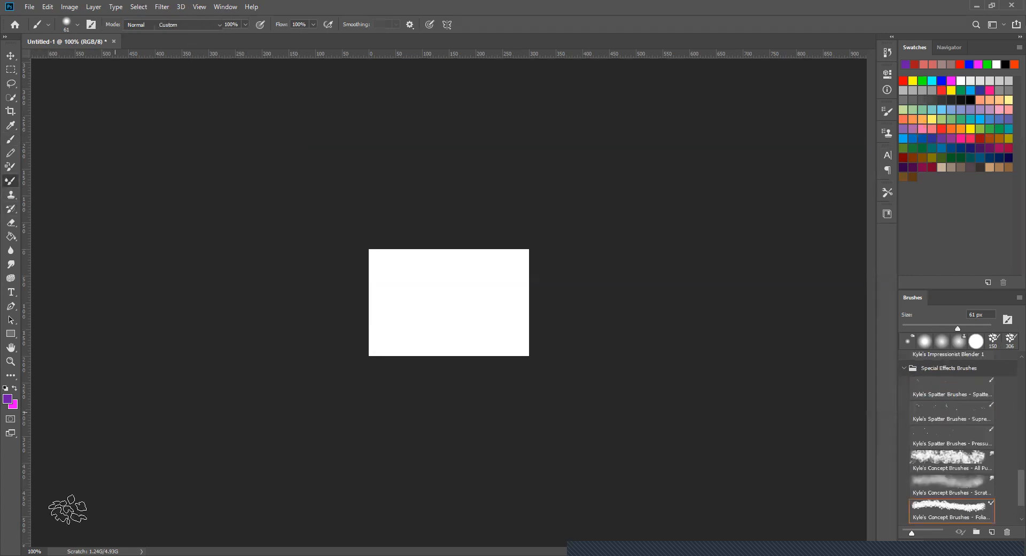
{"action": "left_click", "coordinate": [10, 291]}
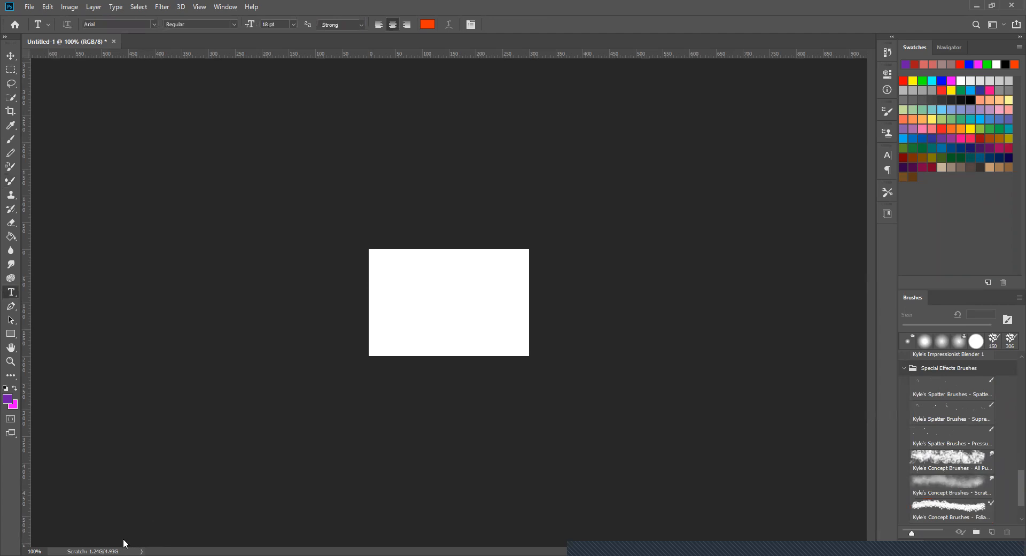
{"action": "left_click", "coordinate": [107, 543]}
{"action": "left_click", "coordinate": [106, 542]}
- Switch the workspace to Graphic and Web and display the Layers panel
{"action": "left_click", "coordinate": [225, 7]}
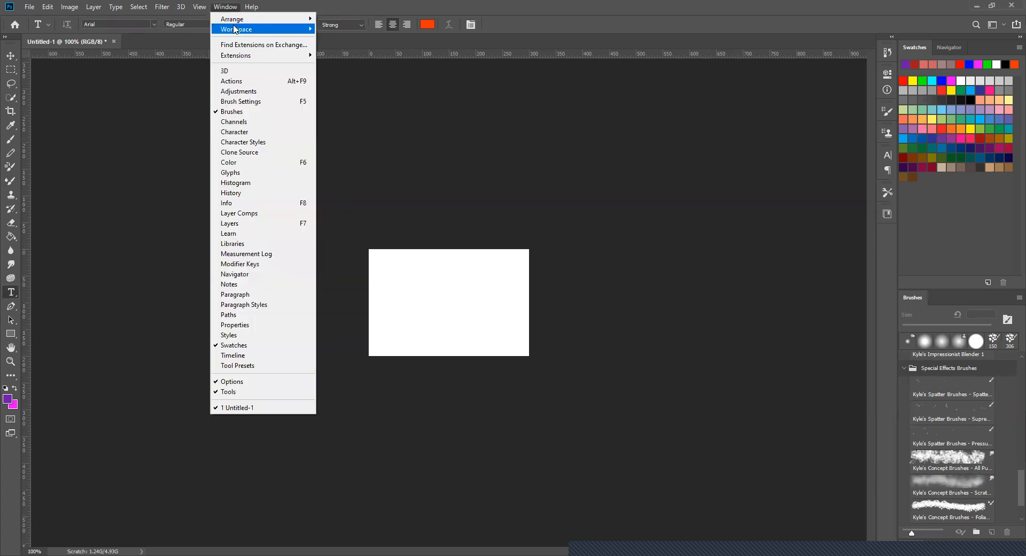
{"action": "mouse_move", "coordinate": [245, 30]}
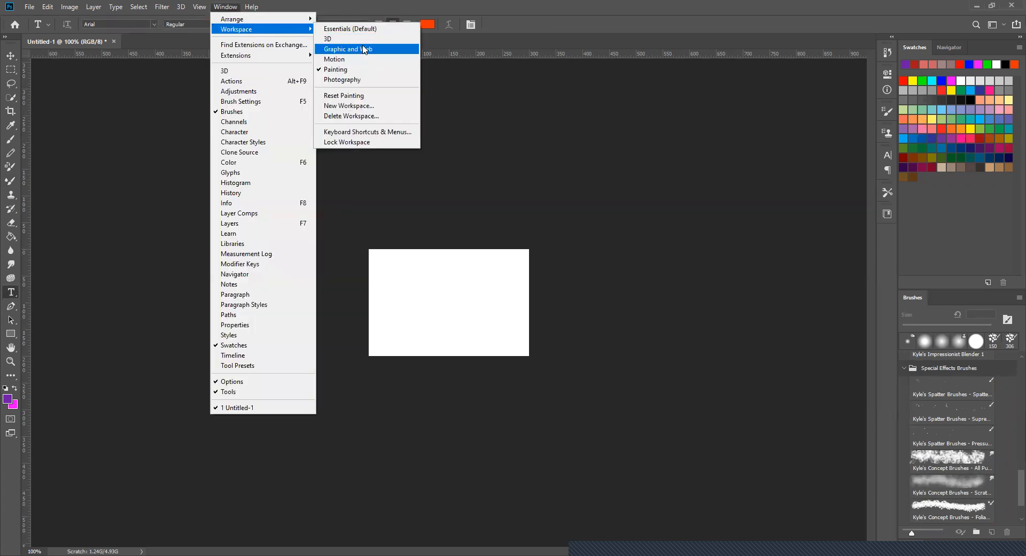
{"action": "left_click", "coordinate": [364, 49]}
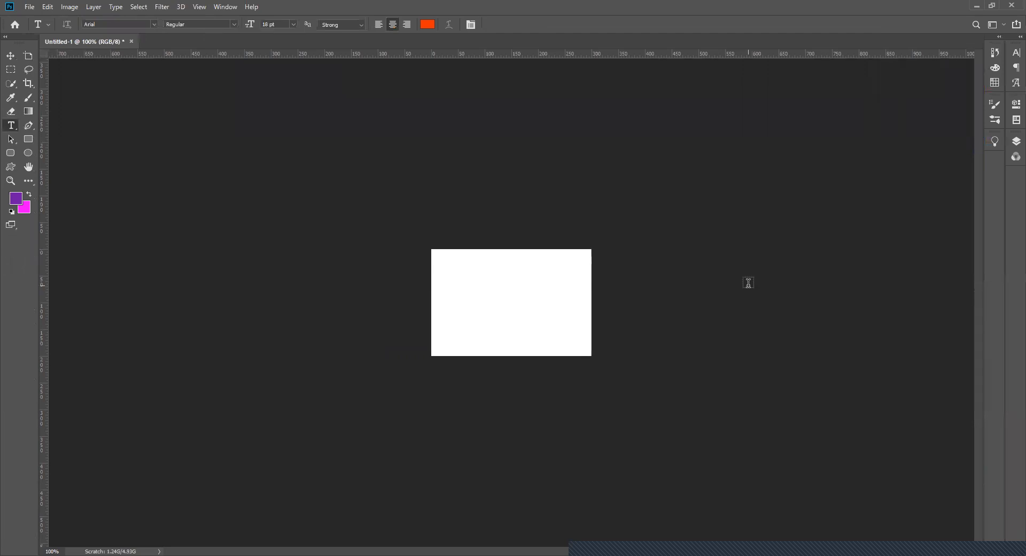
{"action": "left_click", "coordinate": [1010, 143]}
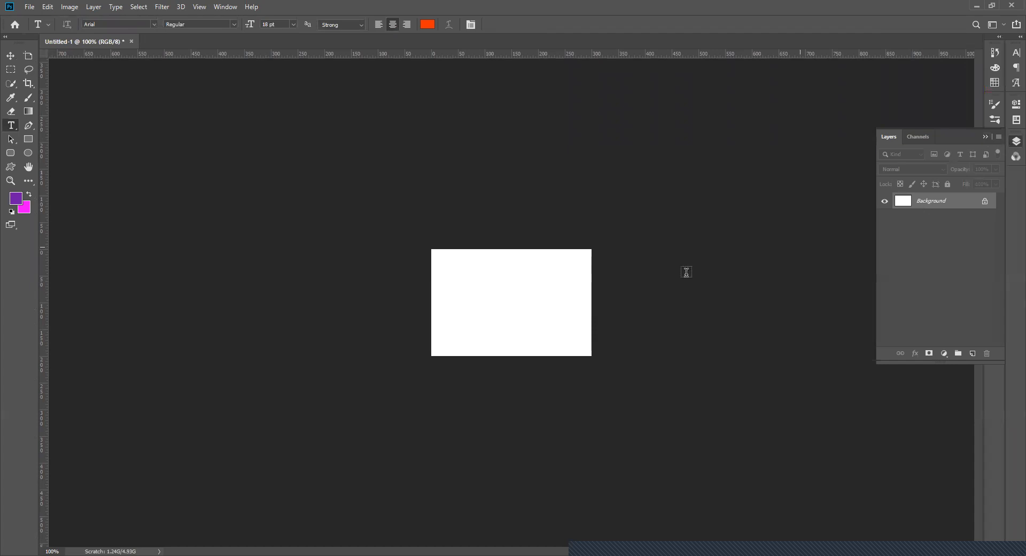
- Activate the Move tool and add a new empty layer above the Background
{"action": "left_click", "coordinate": [11, 55]}
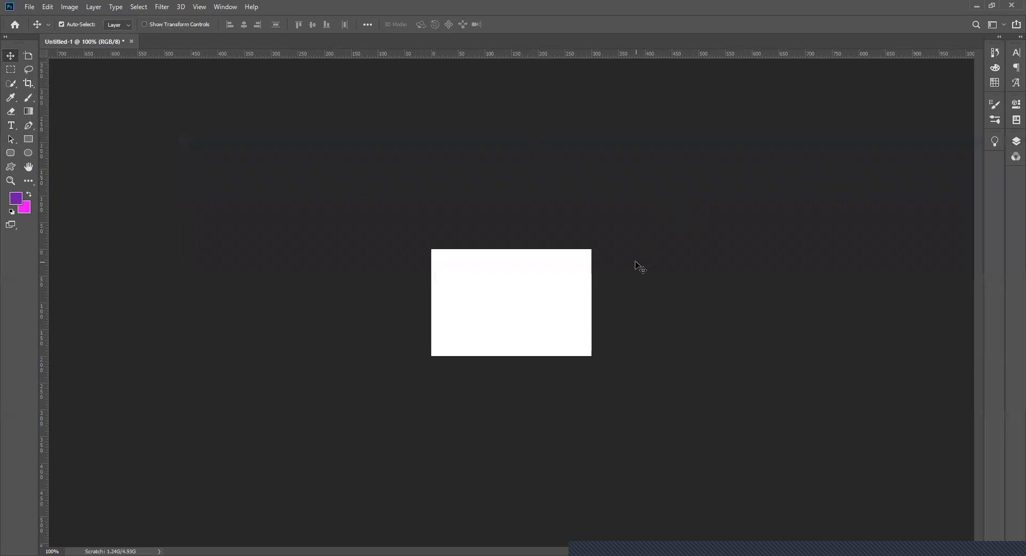
{"action": "left_click", "coordinate": [1015, 141]}
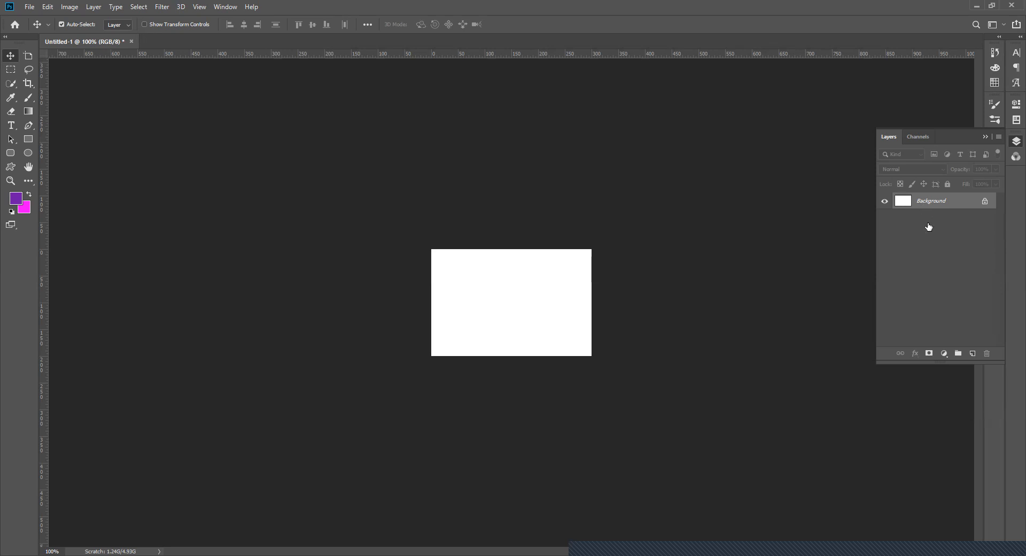
{"action": "left_click", "coordinate": [972, 354]}
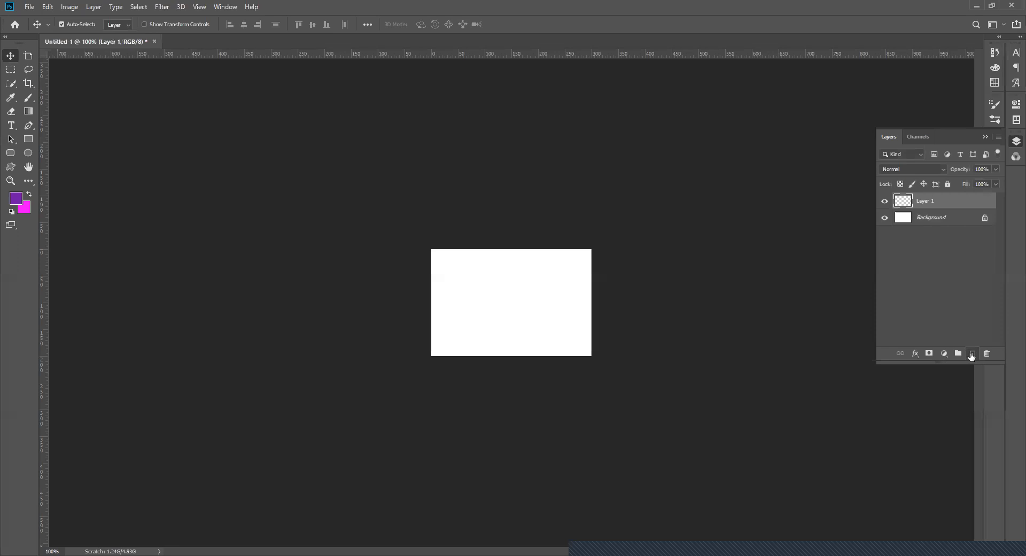
- Alternate the active layer between Background and Layer 1, ending with Layer 1 selected
{"action": "left_click", "coordinate": [937, 217]}
{"action": "left_click", "coordinate": [935, 203]}
{"action": "left_click", "coordinate": [936, 219]}
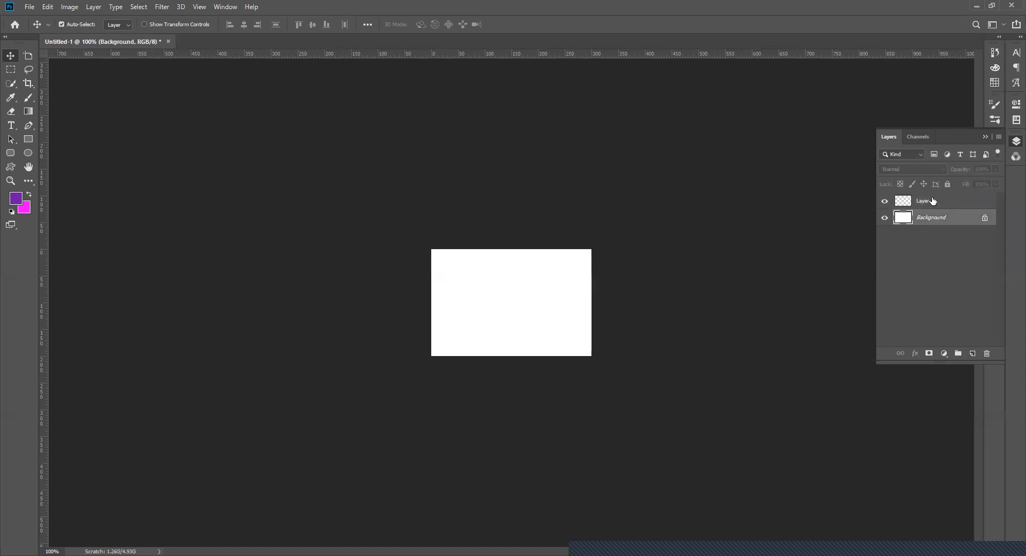
{"action": "left_click", "coordinate": [932, 201]}
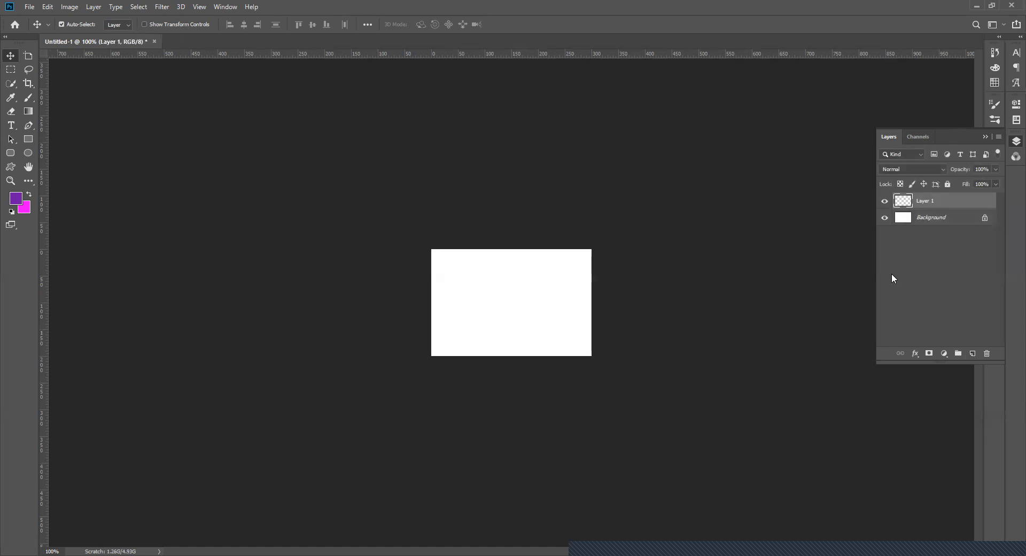
- Reduce the Brush size to 20 px and paint a purple S-shaped stroke on the left part of the canvas on Layer 1
{"action": "left_click", "coordinate": [27, 100]}
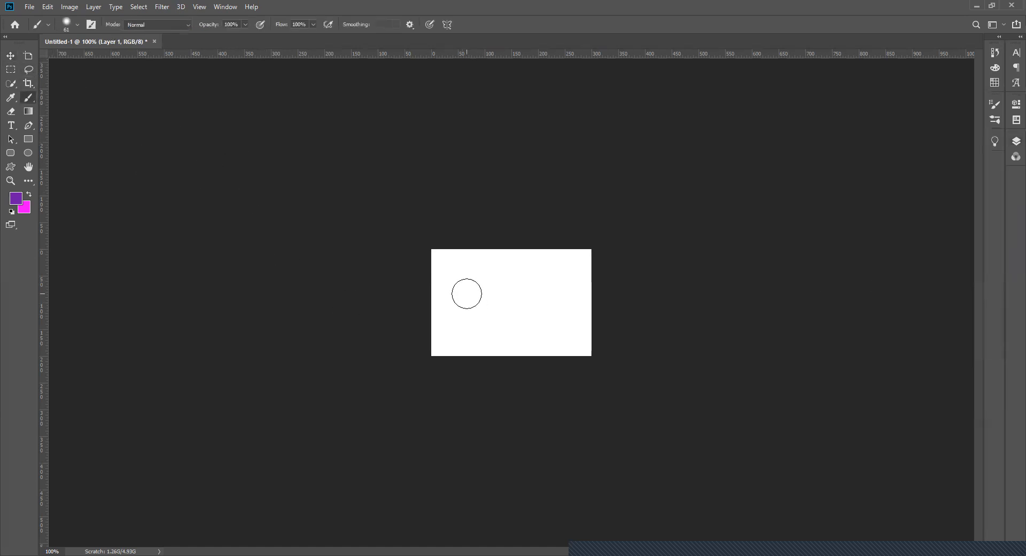
{"action": "key", "text": "bracketleft"}
{"action": "key", "text": "bracketleft"}
{"action": "key", "text": "bracketleft"}
{"action": "key", "text": "bracketleft"}
{"action": "key", "text": "bracketleft"}
{"action": "key", "text": "bracketleft"}
{"action": "key", "text": "bracketleft"}
{"action": "key", "text": "bracketleft"}
{"action": "mouse_move", "coordinate": [479, 264]}
{"action": "left_mouse_down"}
{"action": "mouse_move", "coordinate": [458, 288]}
{"action": "mouse_move", "coordinate": [466, 305]}
{"action": "mouse_move", "coordinate": [488, 300]}
{"action": "mouse_move", "coordinate": [466, 340]}
{"action": "left_mouse_up"}
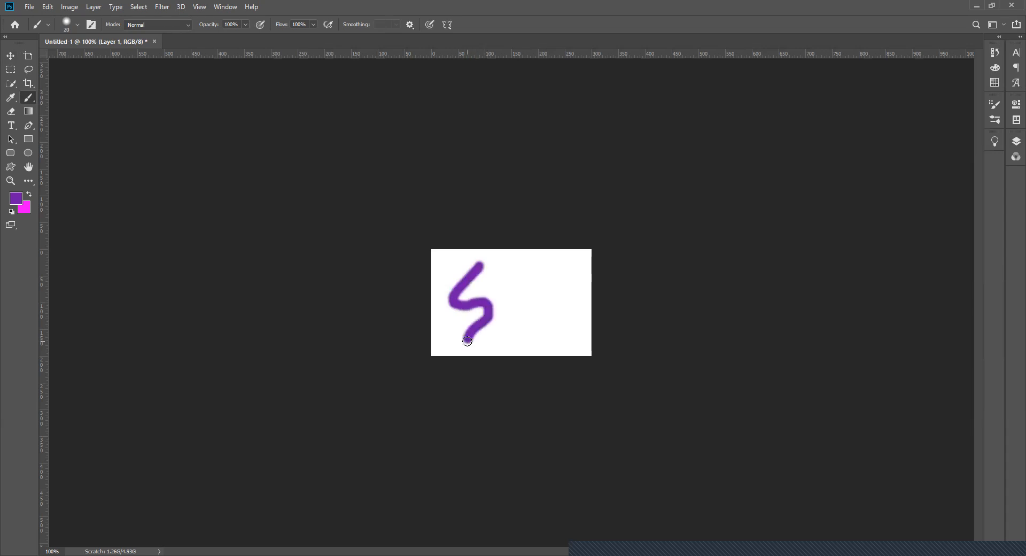
- Add a new layer above Layer 1, paint a magenta L-shaped stroke beside the purple S using swapped colors, and display the layers again
{"action": "left_click", "coordinate": [1016, 140]}
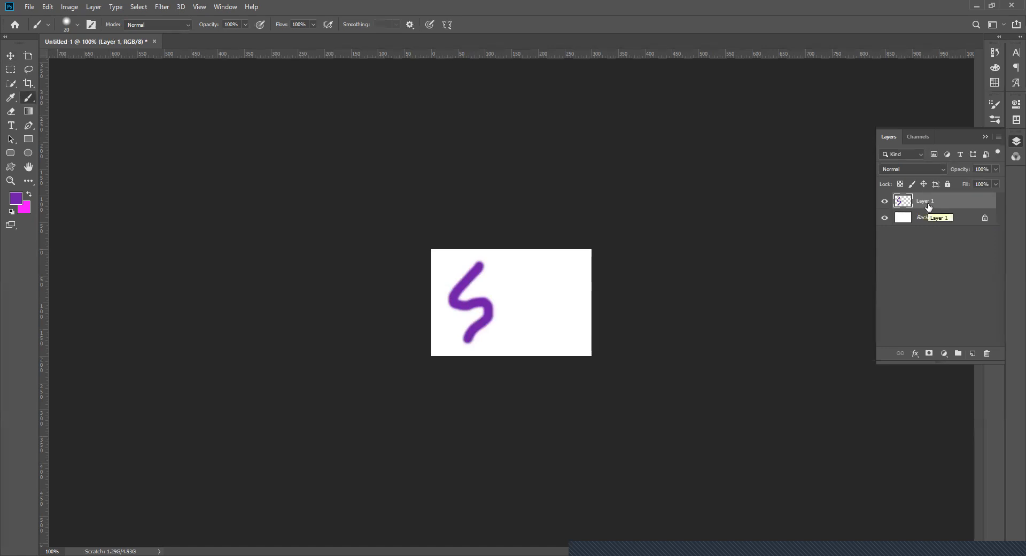
{"action": "left_click", "coordinate": [972, 354]}
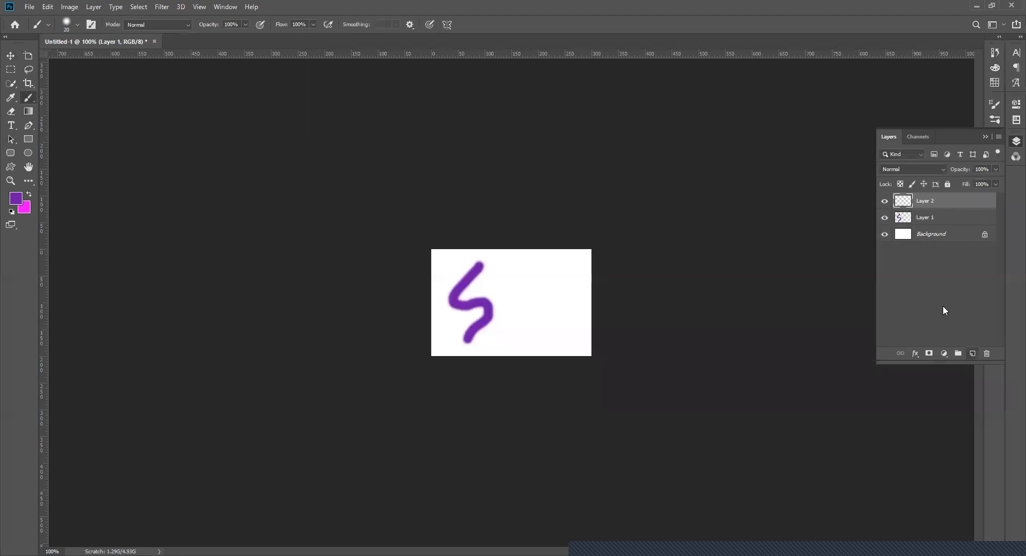
{"action": "left_click", "coordinate": [30, 197]}
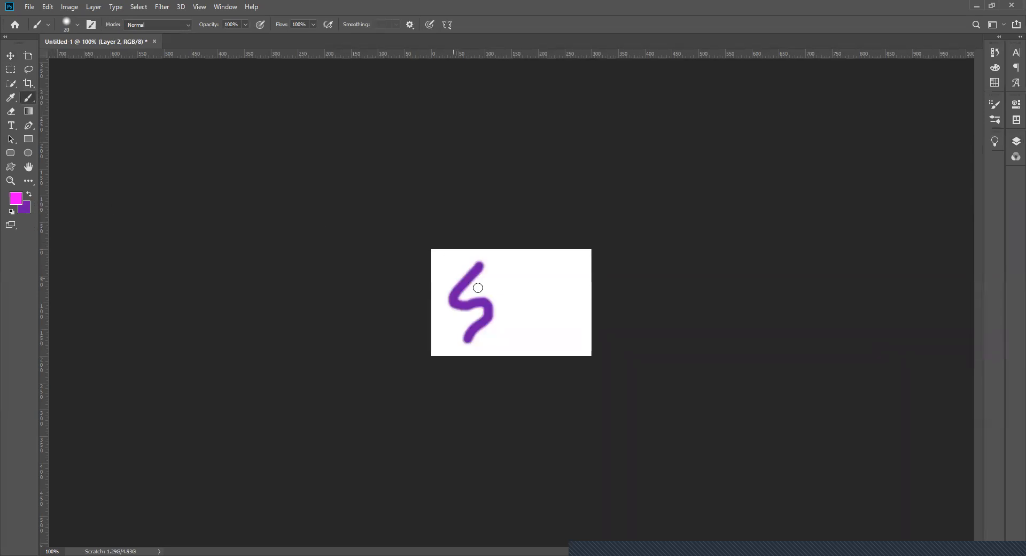
{"action": "mouse_move", "coordinate": [509, 265]}
{"action": "left_mouse_down"}
{"action": "mouse_move", "coordinate": [499, 337]}
{"action": "mouse_move", "coordinate": [520, 344]}
{"action": "left_mouse_up"}
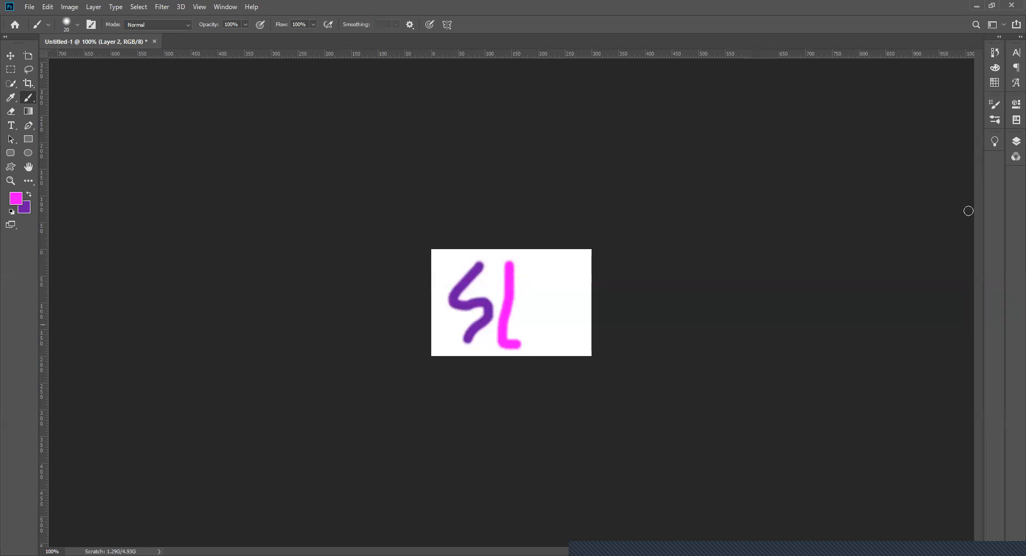
{"action": "left_click", "coordinate": [1014, 142]}
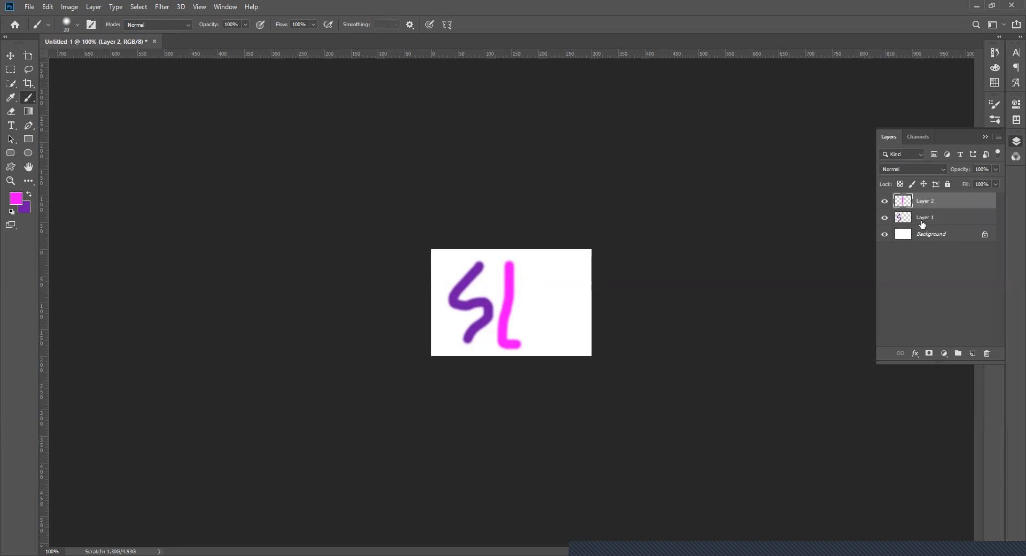
- Hide and show Layer 1 and Layer 2 separately and together to compare their strokes, ending with both visible
{"action": "left_click", "coordinate": [883, 219]}
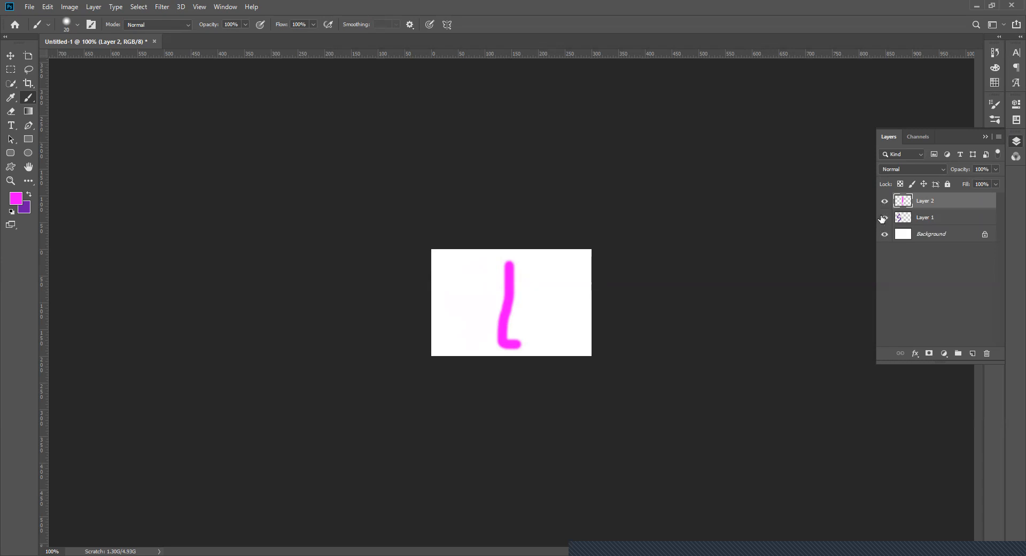
{"action": "left_click", "coordinate": [884, 218]}
{"action": "left_click", "coordinate": [883, 219]}
{"action": "left_click", "coordinate": [883, 218]}
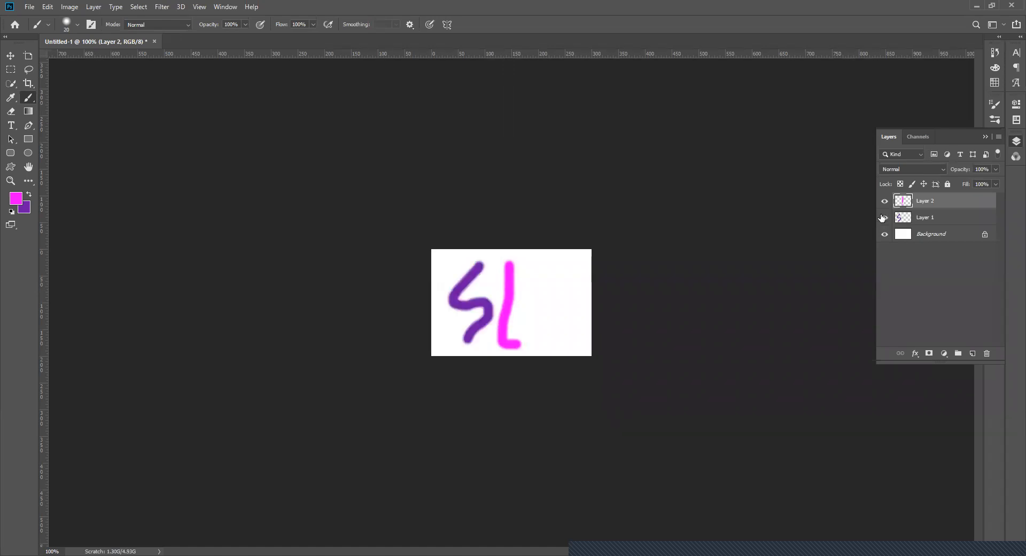
{"action": "left_click", "coordinate": [884, 202]}
{"action": "left_click", "coordinate": [884, 202]}
{"action": "left_click", "coordinate": [884, 216]}
{"action": "left_click", "coordinate": [884, 201]}
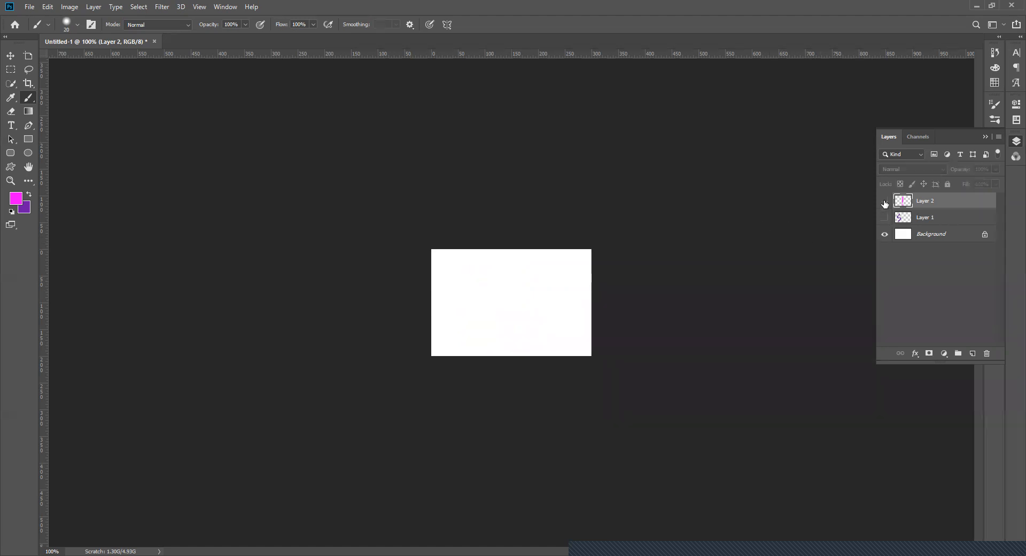
{"action": "left_click", "coordinate": [885, 202]}
{"action": "left_click", "coordinate": [884, 217]}
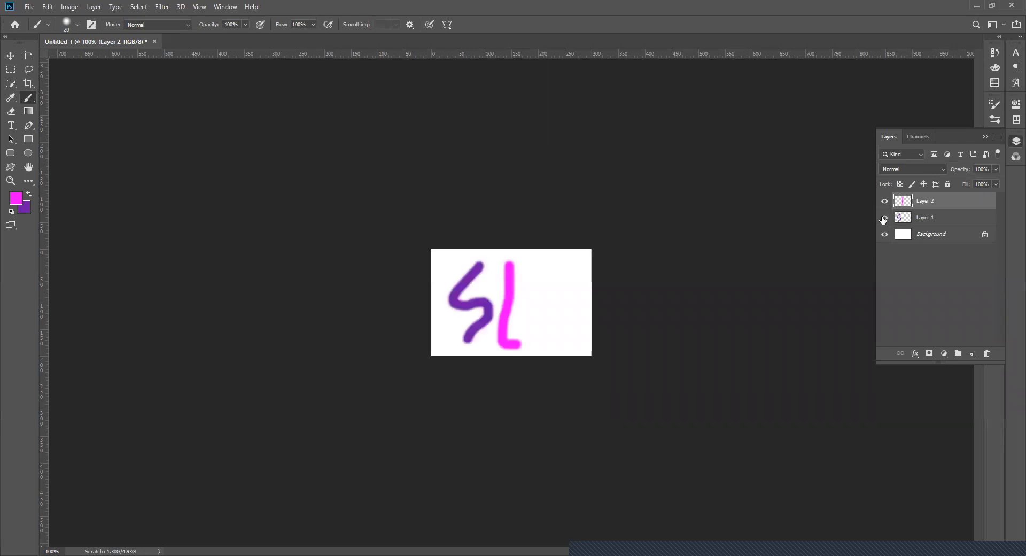
- Add a new layer above Layer 2, set the foreground color to dark green, and paint a T beside the magenta L
{"action": "left_click", "coordinate": [973, 353]}
{"action": "left_click", "coordinate": [15, 199]}
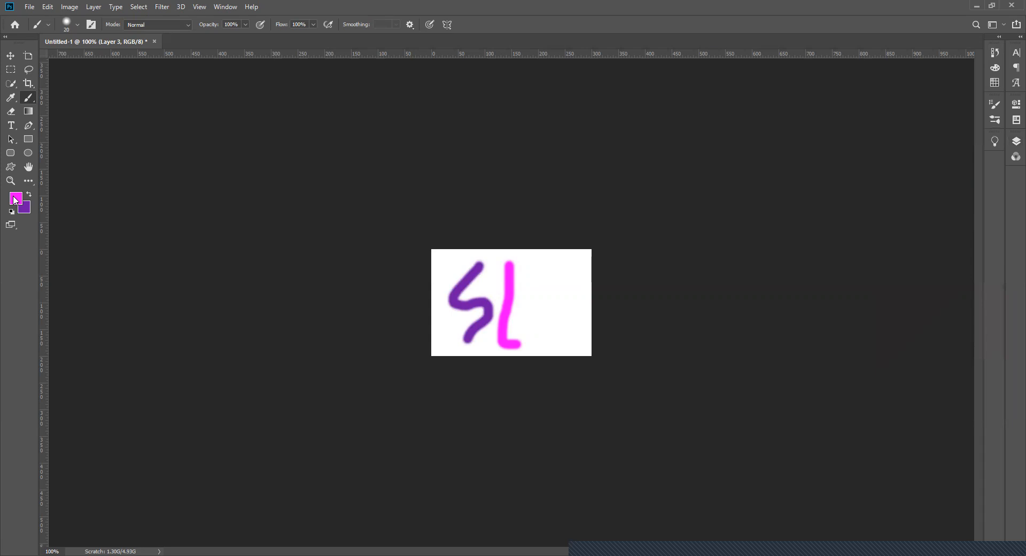
{"action": "left_click", "coordinate": [812, 288]}
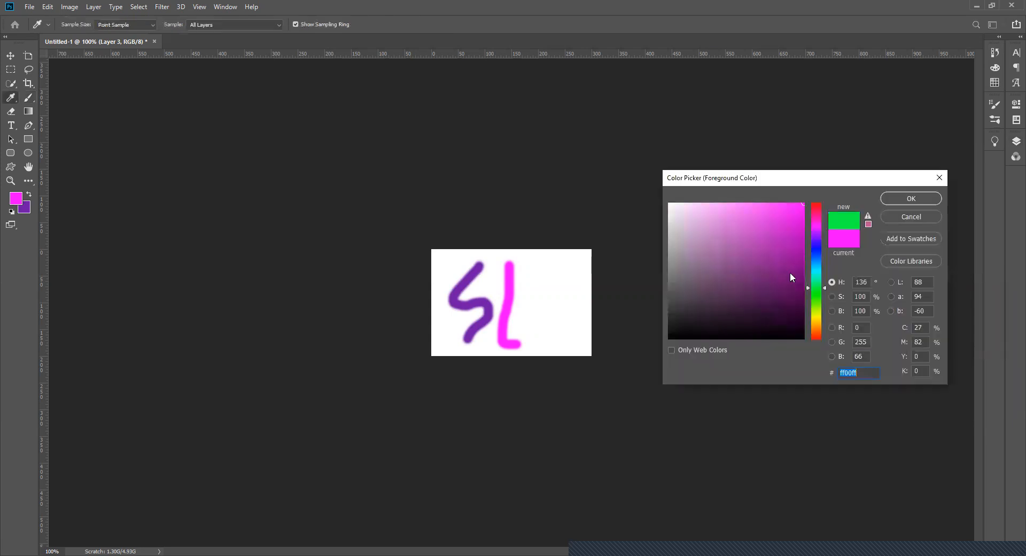
{"action": "left_click", "coordinate": [746, 211]}
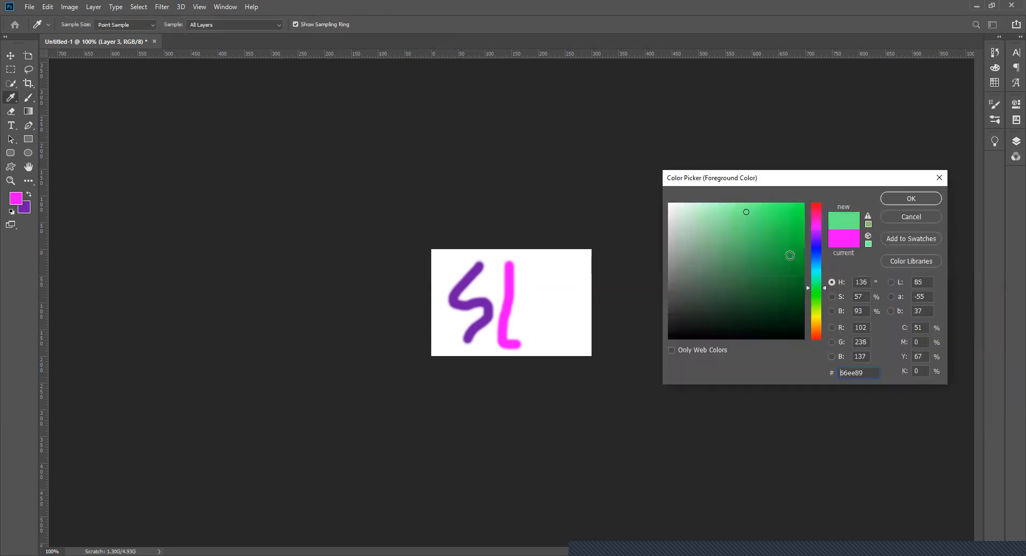
{"action": "left_click", "coordinate": [795, 268]}
{"action": "left_click", "coordinate": [896, 196]}
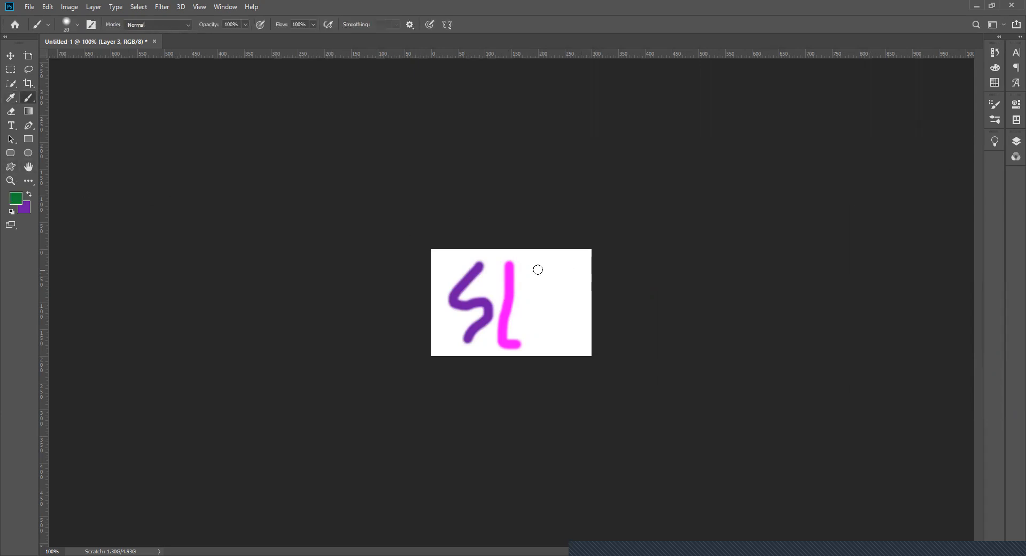
{"action": "mouse_move", "coordinate": [529, 262]}
{"action": "left_mouse_down"}
{"action": "mouse_move", "coordinate": [553, 261]}
{"action": "mouse_move", "coordinate": [537, 341]}
{"action": "left_mouse_up"}
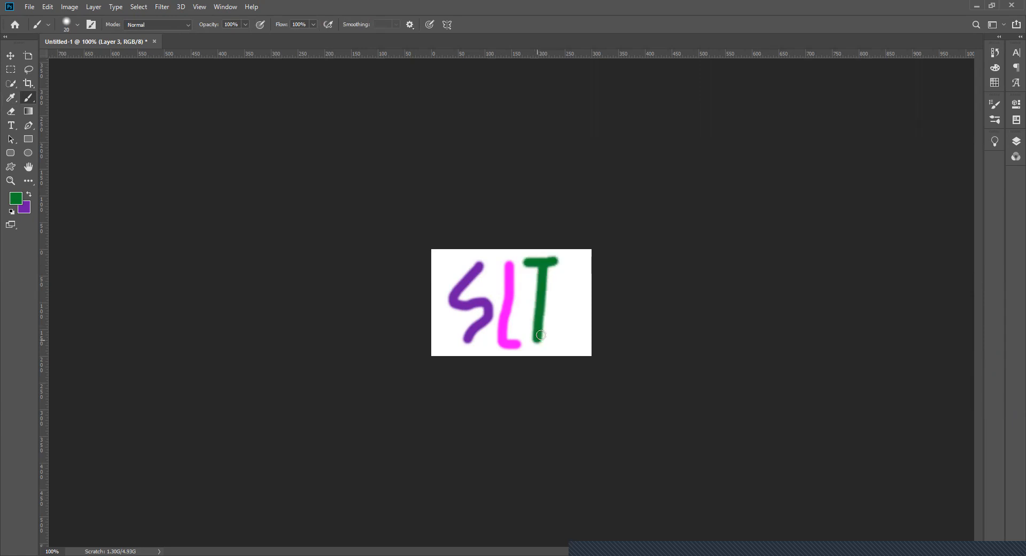
- Add a new layer above Layer 3, set the foreground color to orange f5a71e, and paint a C beside the green T
{"action": "left_click", "coordinate": [1015, 141]}
{"action": "left_click", "coordinate": [972, 353]}
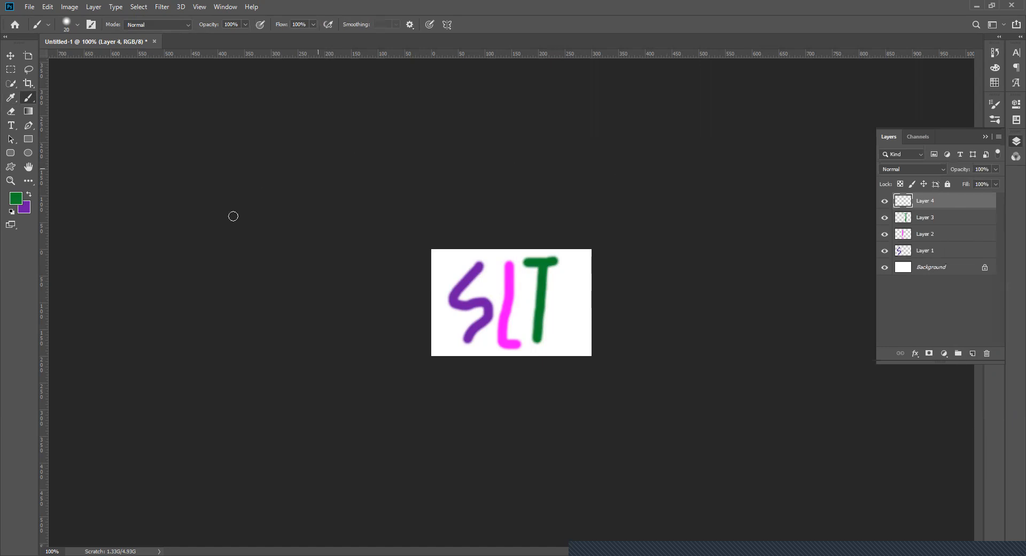
{"action": "left_click", "coordinate": [20, 199]}
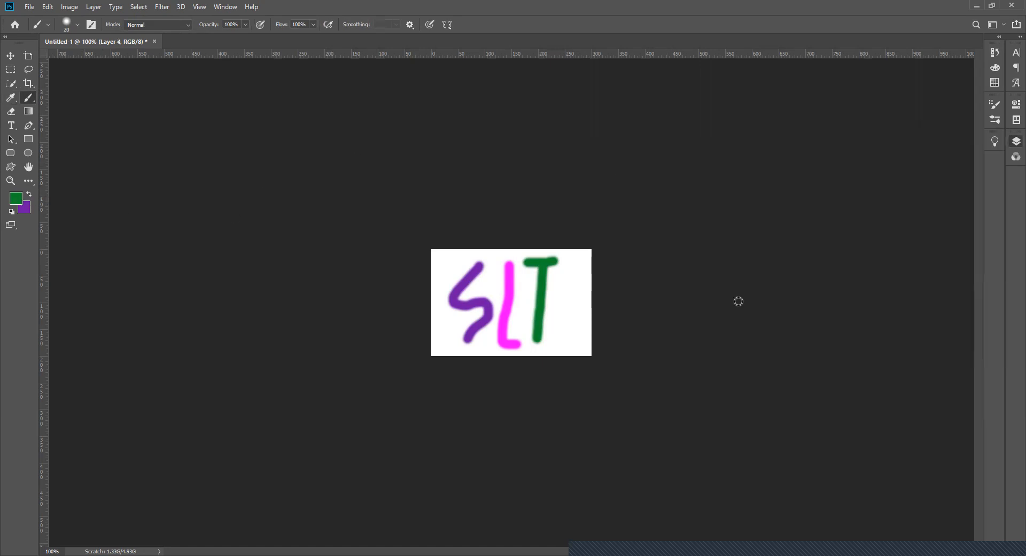
{"action": "left_click", "coordinate": [816, 323]}
{"action": "left_click", "coordinate": [817, 325]}
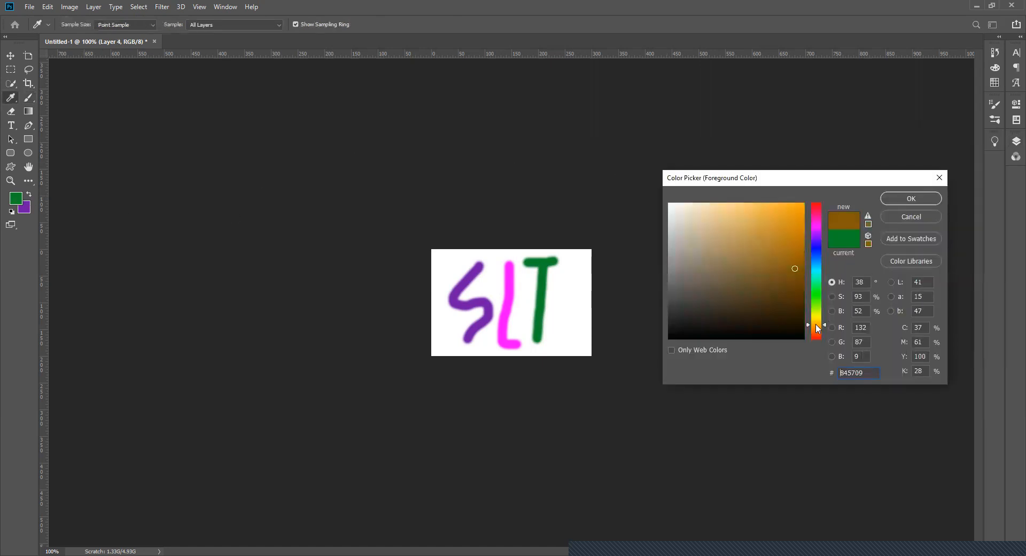
{"action": "left_click", "coordinate": [788, 208]}
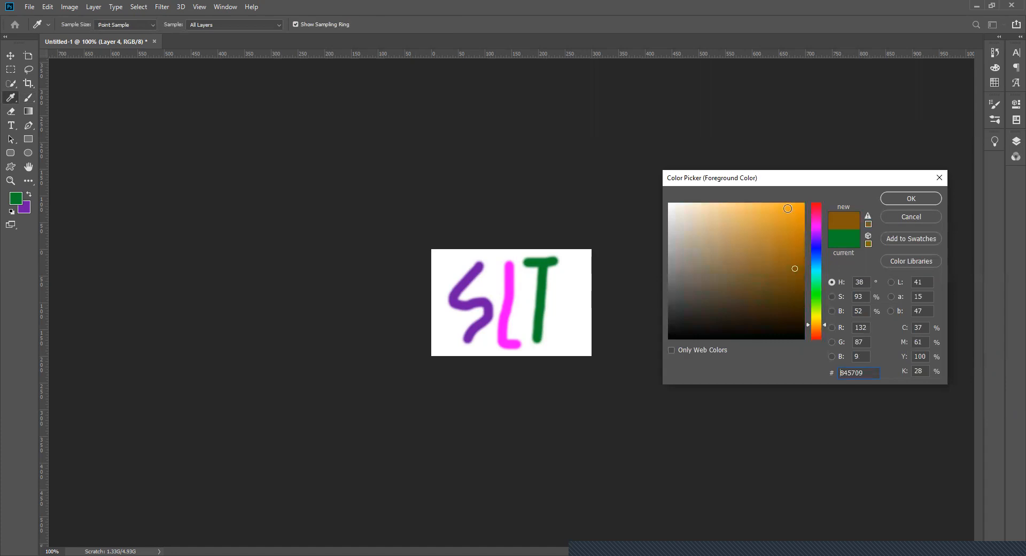
{"action": "left_click", "coordinate": [924, 199]}
{"action": "mouse_move", "coordinate": [579, 263]}
{"action": "left_mouse_down"}
{"action": "mouse_move", "coordinate": [561, 284]}
{"action": "mouse_move", "coordinate": [555, 322]}
{"action": "mouse_move", "coordinate": [556, 340]}
{"action": "mouse_move", "coordinate": [581, 347]}
{"action": "left_mouse_up"}
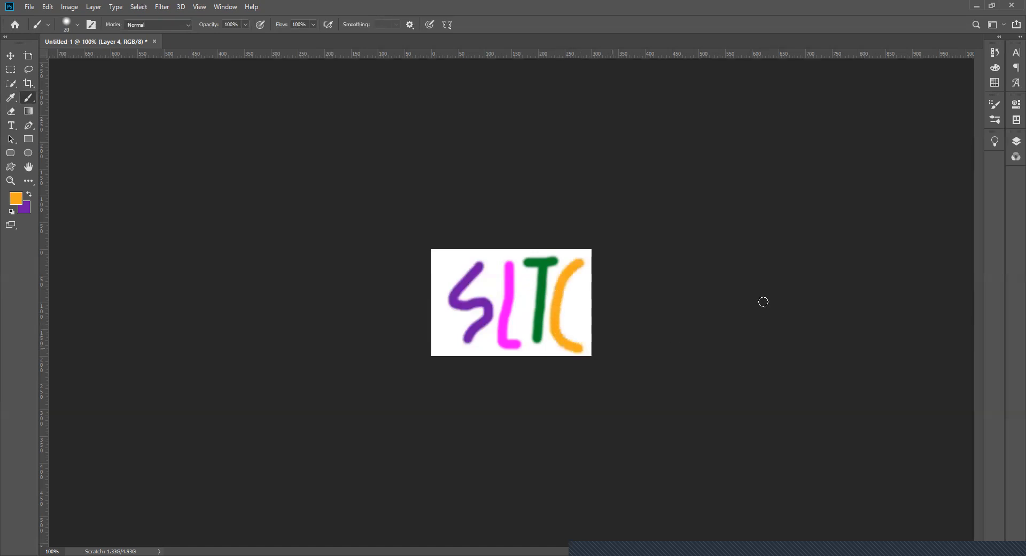
- Display the layers, hide Layer 4 and Layer 2 to check their letters, and show both again
{"action": "left_click", "coordinate": [1016, 141]}
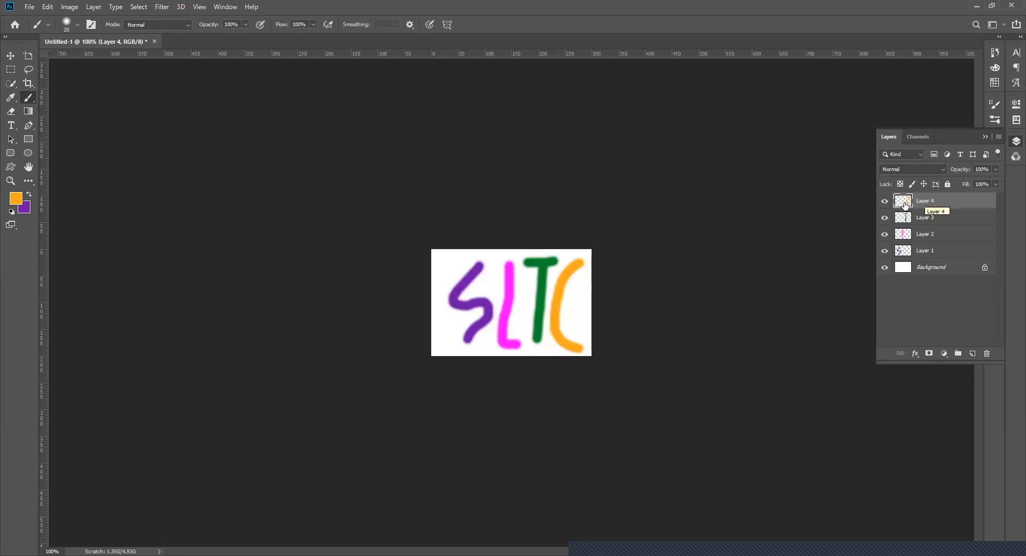
{"action": "left_click", "coordinate": [885, 201]}
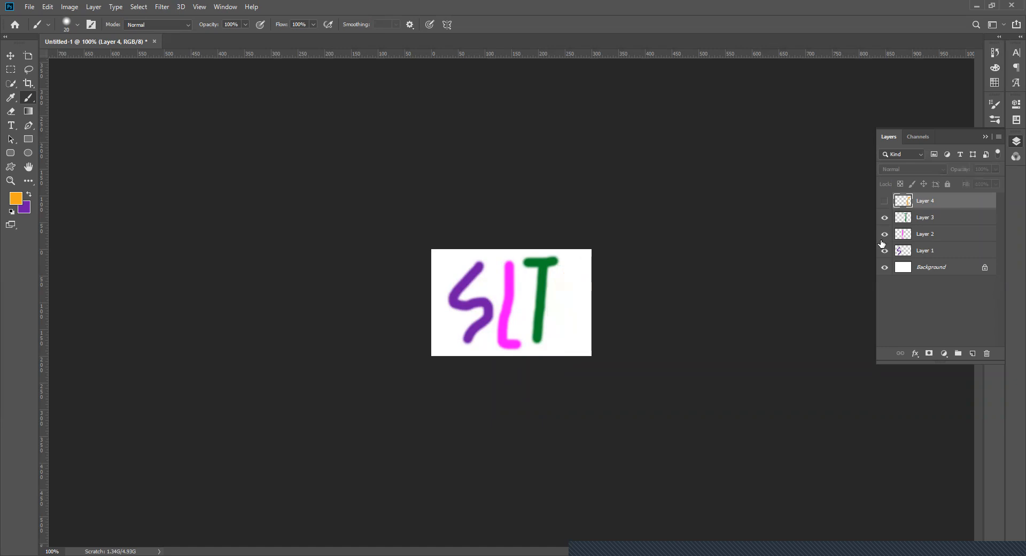
{"action": "left_click", "coordinate": [885, 234]}
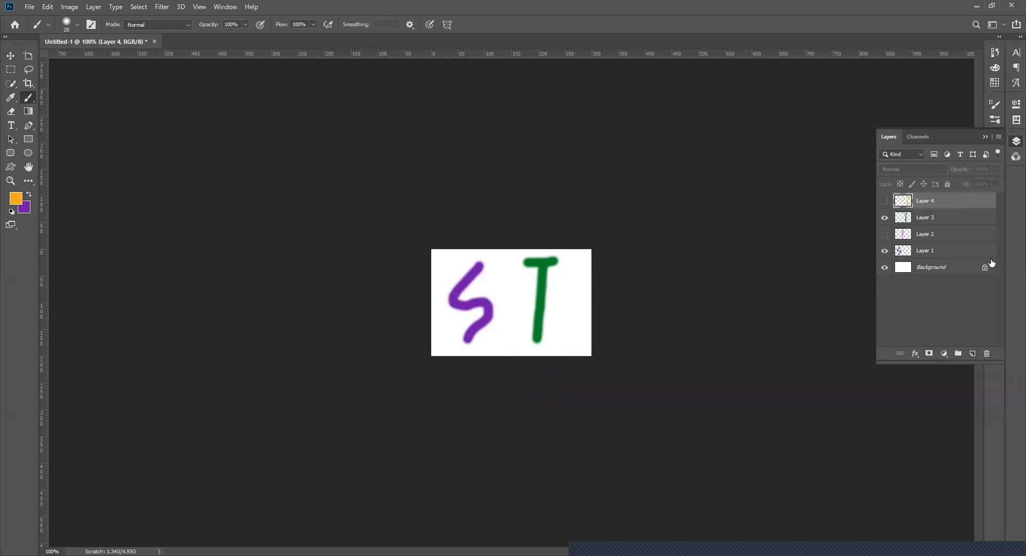
{"action": "left_click", "coordinate": [884, 201]}
{"action": "left_click", "coordinate": [884, 234]}
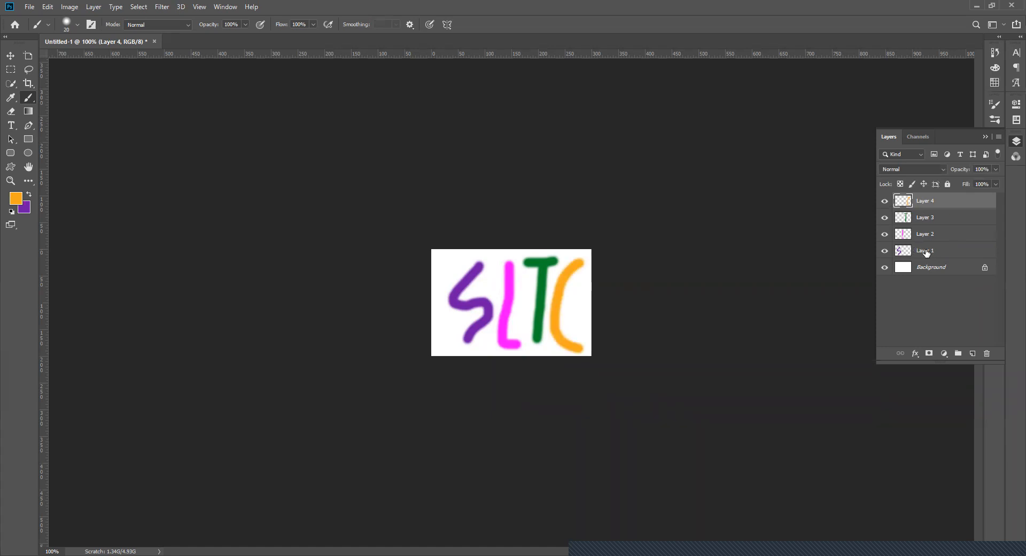
- Rename Layer 1, which holds the purple S, as "letter 1"
{"action": "double_click", "coordinate": [926, 251]}
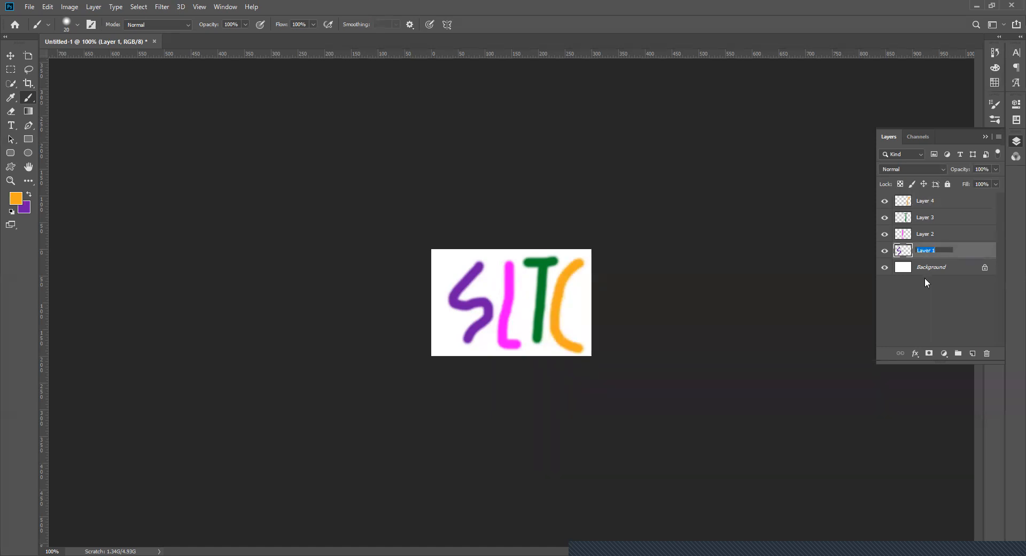
{"action": "type", "text": "letter 1"}
{"action": "key", "text": "Return"}
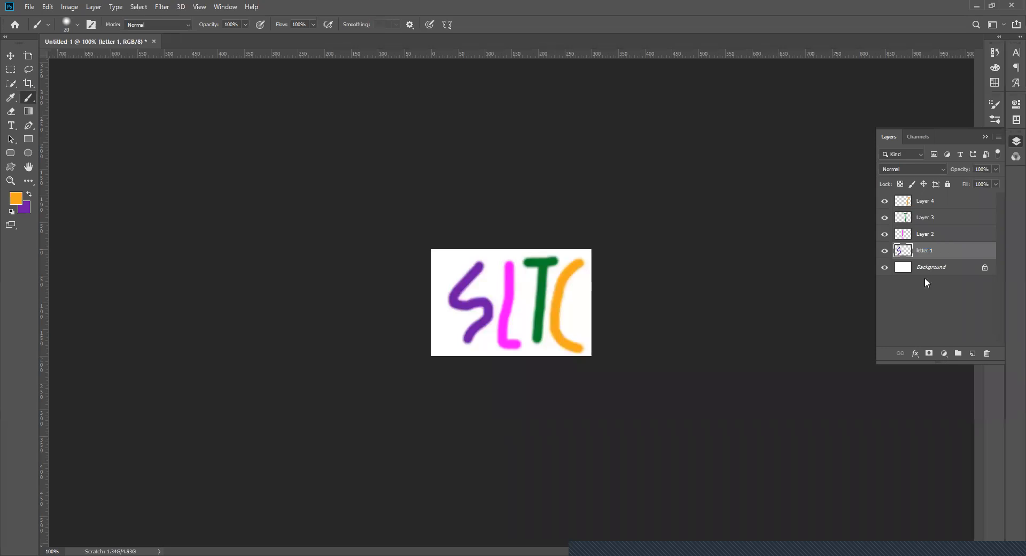
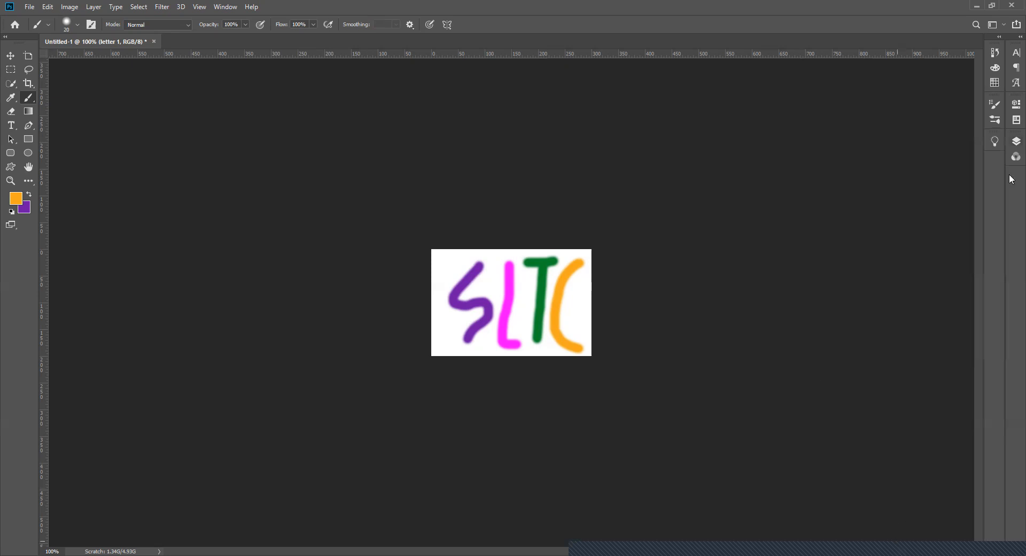
- Add a new empty layer between the Background and the letter 1 layer
{"action": "left_click", "coordinate": [1011, 145]}
{"action": "left_click", "coordinate": [935, 267]}
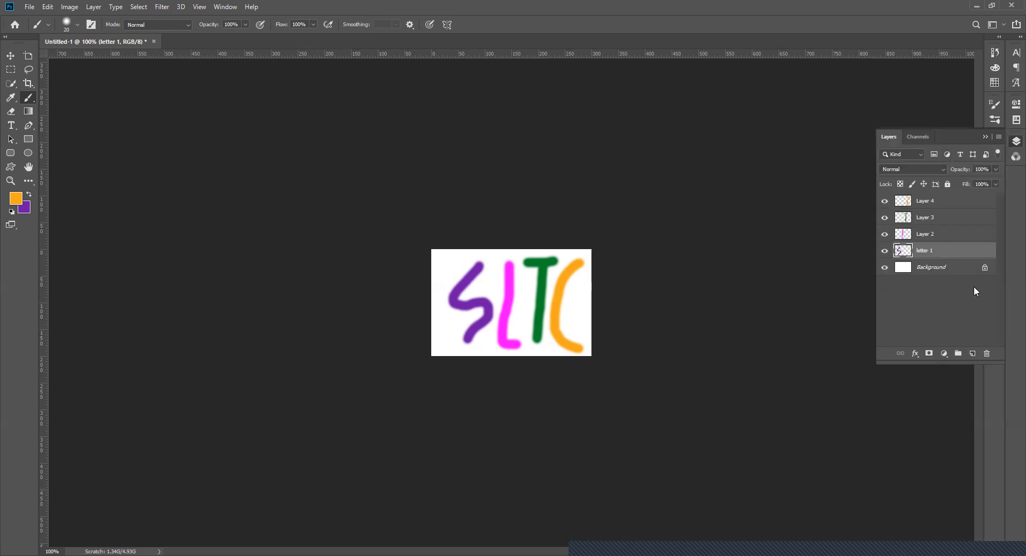
{"action": "left_click", "coordinate": [972, 353]}
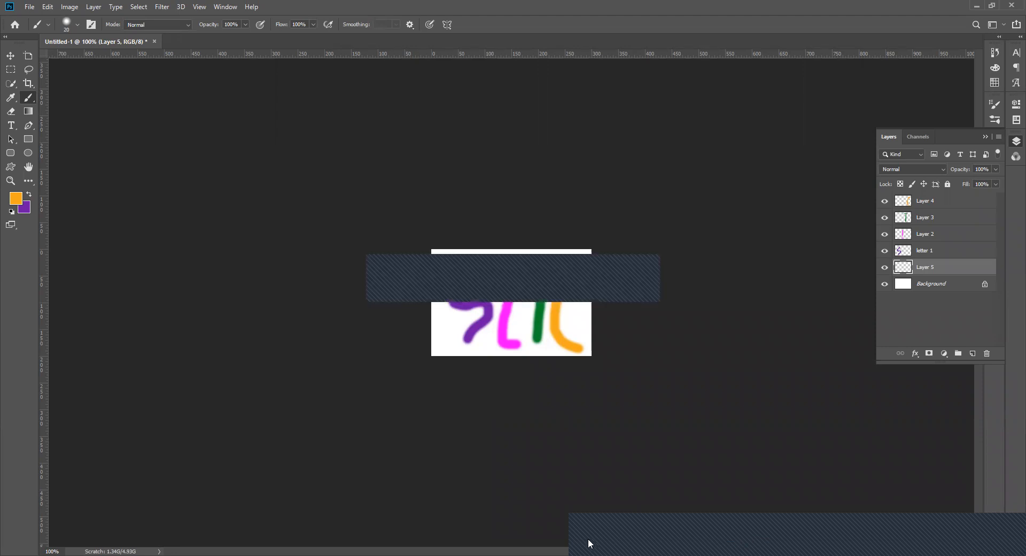
{"action": "left_click", "coordinate": [675, 375]}
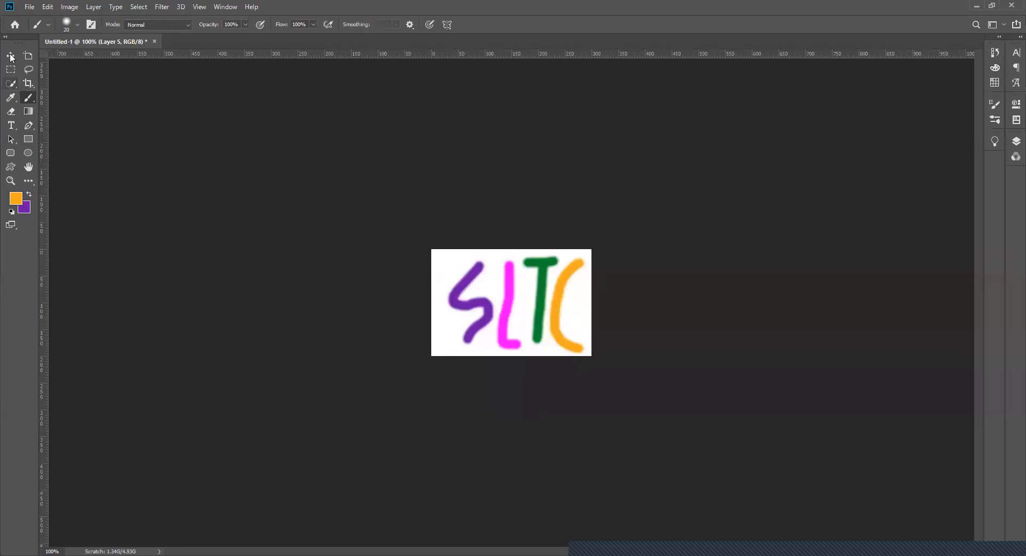
- Select the letter 1 layer and move its purple S right with the Move tool until it overlaps the magenta L
{"action": "left_click", "coordinate": [1015, 141]}
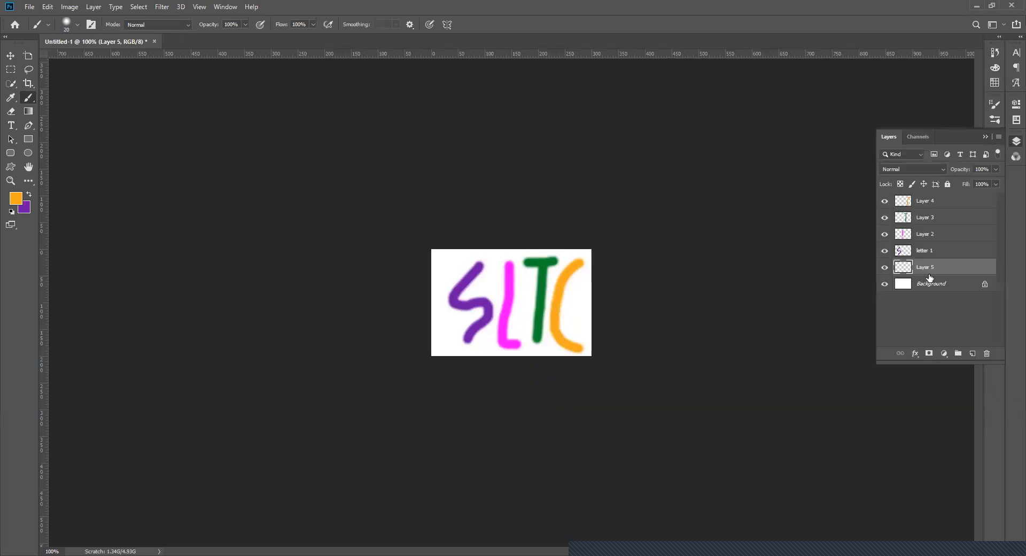
{"action": "left_click", "coordinate": [926, 251]}
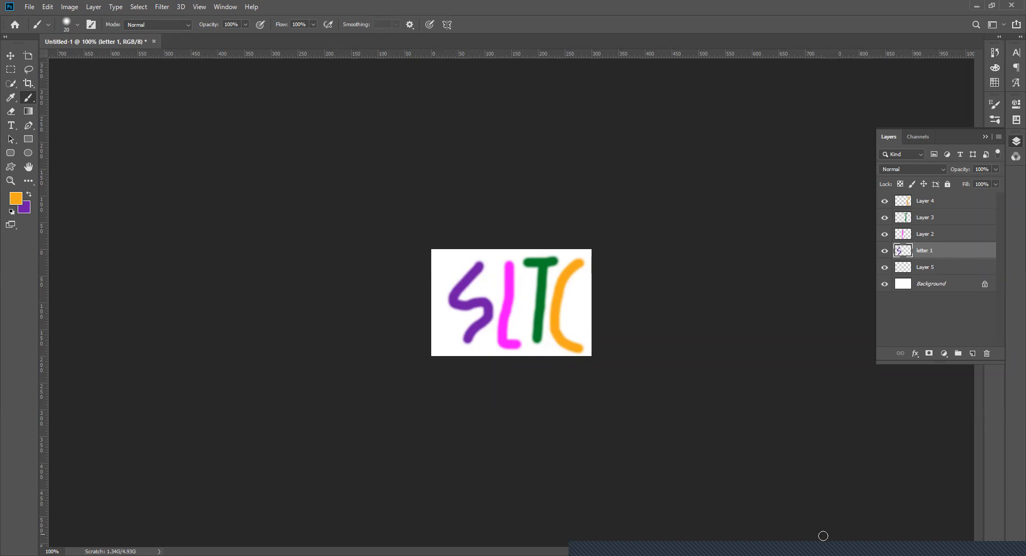
{"action": "left_click", "coordinate": [12, 56]}
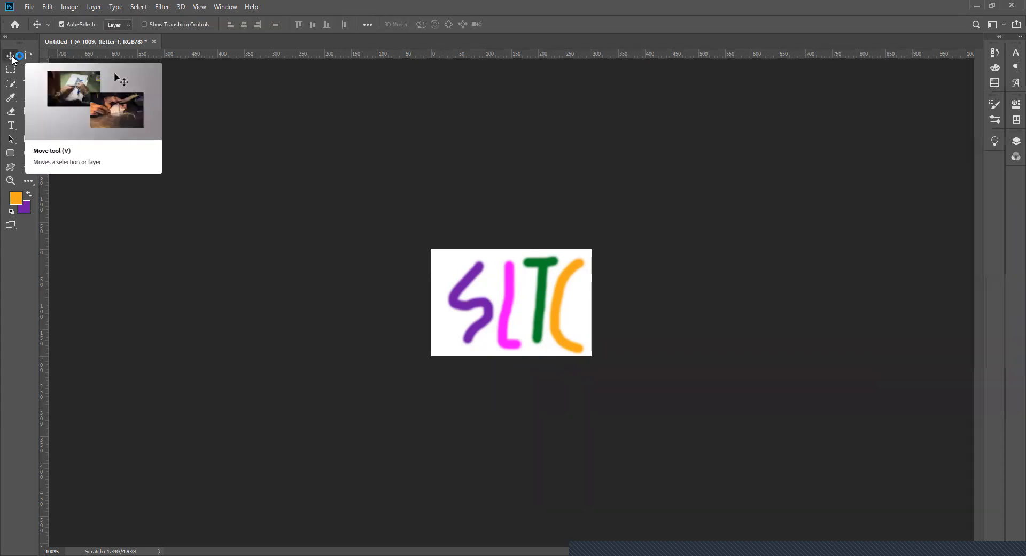
{"action": "left_click", "coordinate": [1013, 143]}
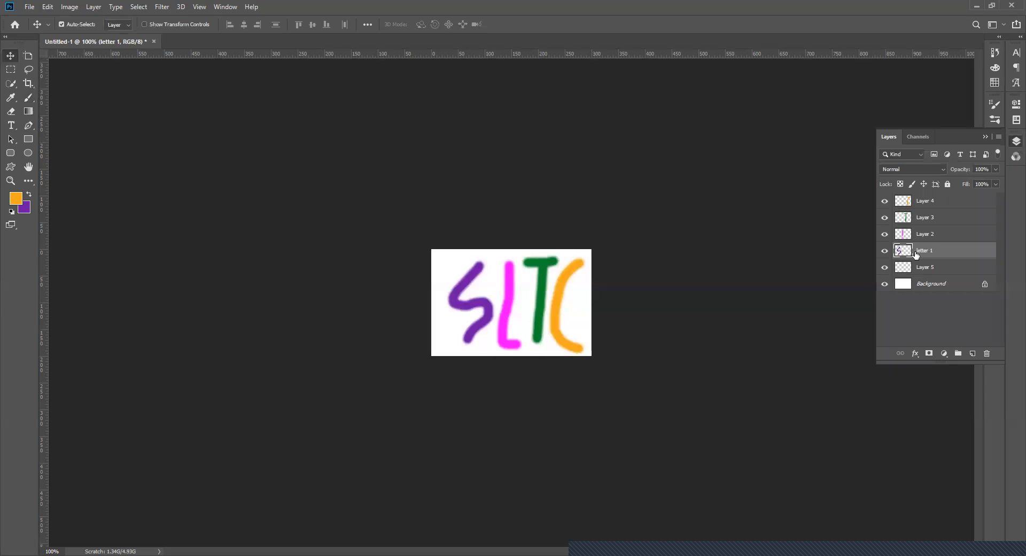
{"action": "left_click", "coordinate": [476, 310]}
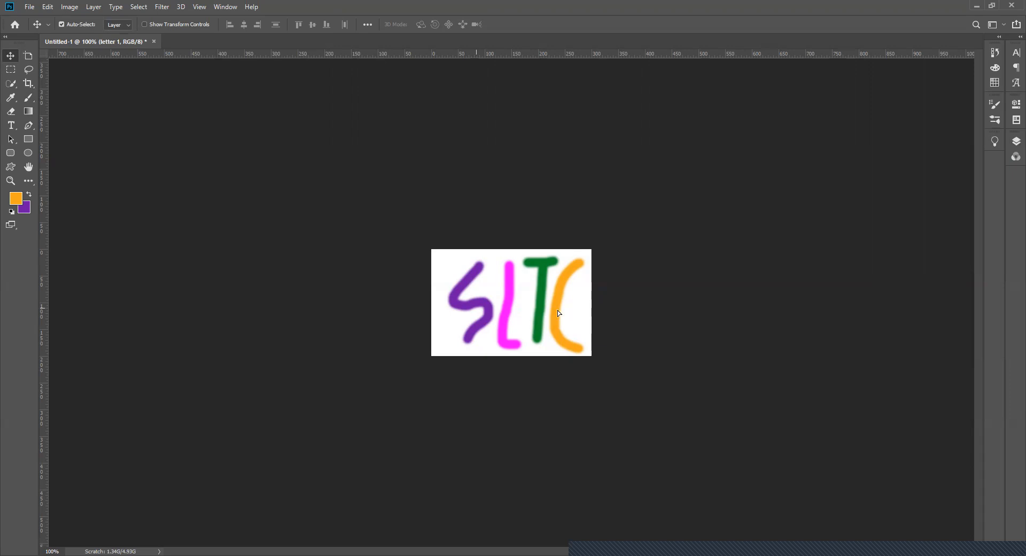
{"action": "left_click_drag", "start_coordinate": [488, 308], "coordinate": [557, 310]}
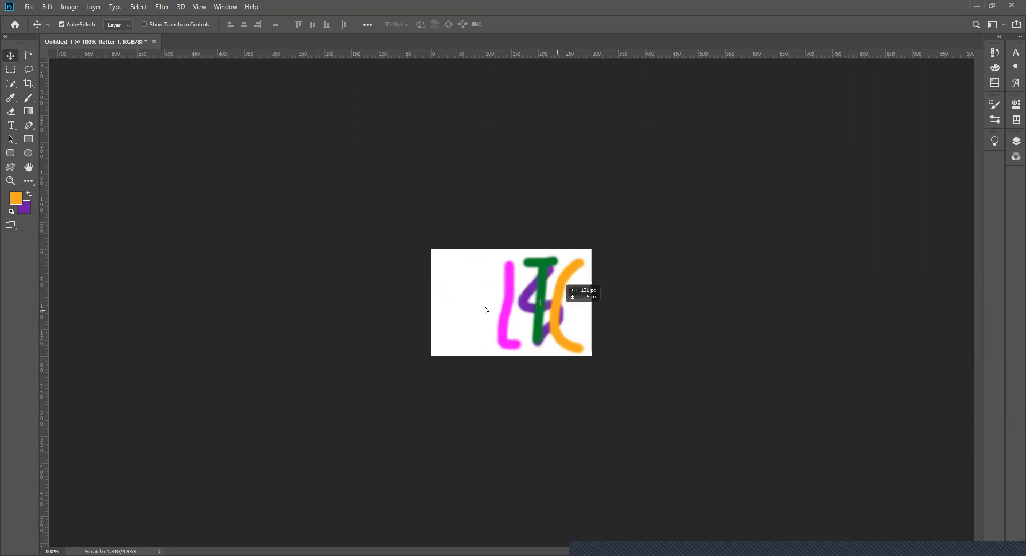
{"action": "key", "text": "ctrl+z"}
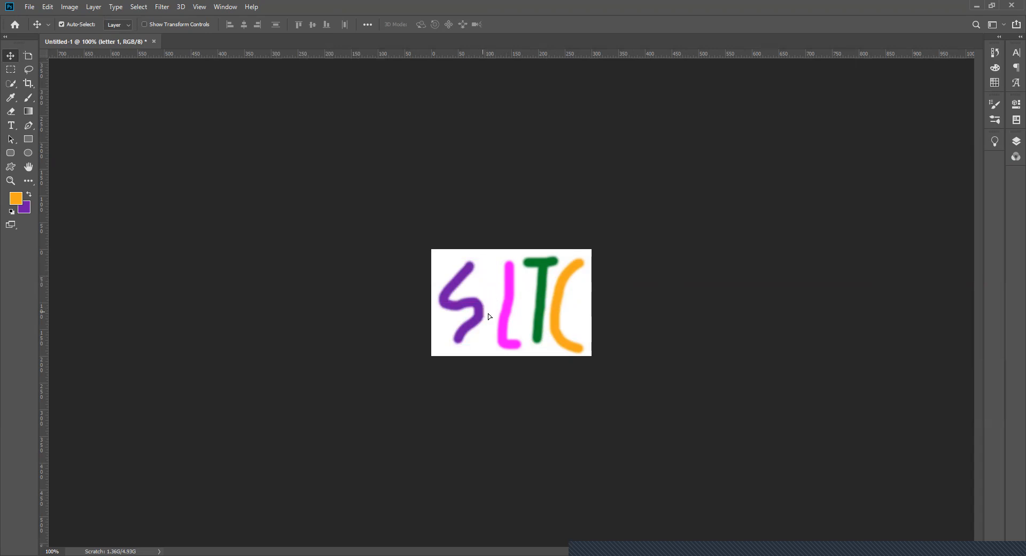
{"action": "left_click_drag", "start_coordinate": [518, 319], "coordinate": [556, 324]}
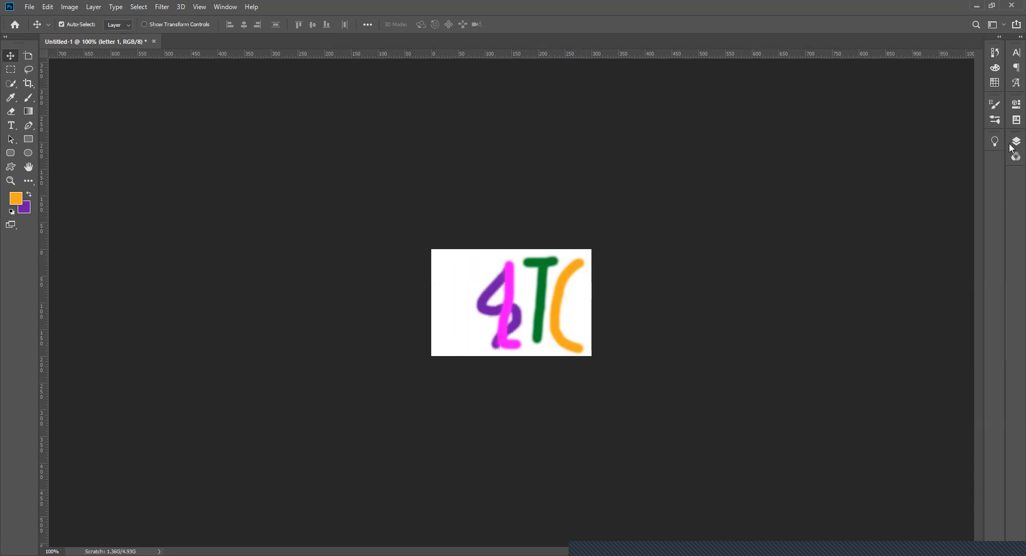
- Select Layer 2 and move its magenta L to the left of the purple S
{"action": "left_click", "coordinate": [1016, 141]}
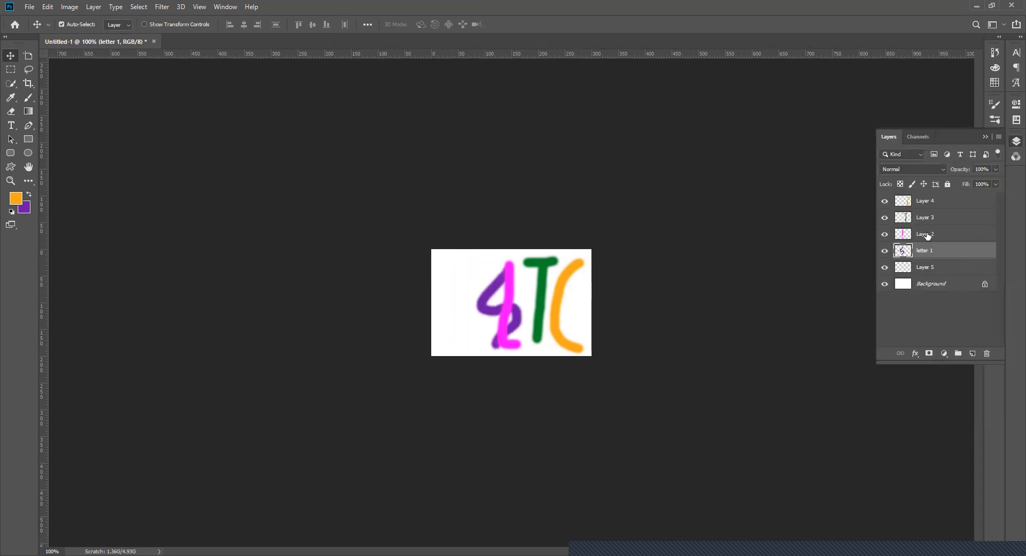
{"action": "left_click", "coordinate": [495, 317]}
{"action": "left_click_drag", "start_coordinate": [503, 316], "coordinate": [453, 313]}
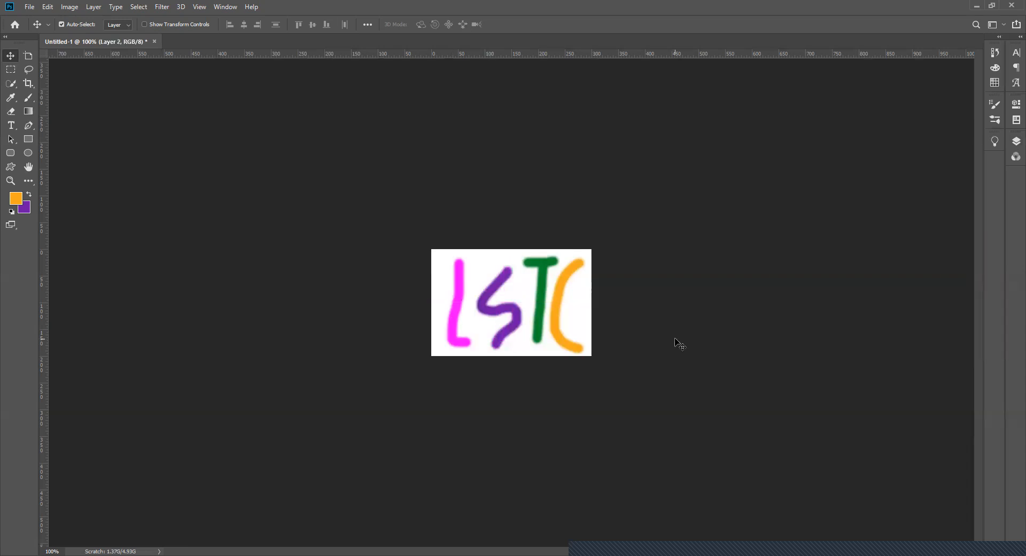
- Select the empty Layer 5 and toggle its visibility off and on again
{"action": "left_click", "coordinate": [1011, 142]}
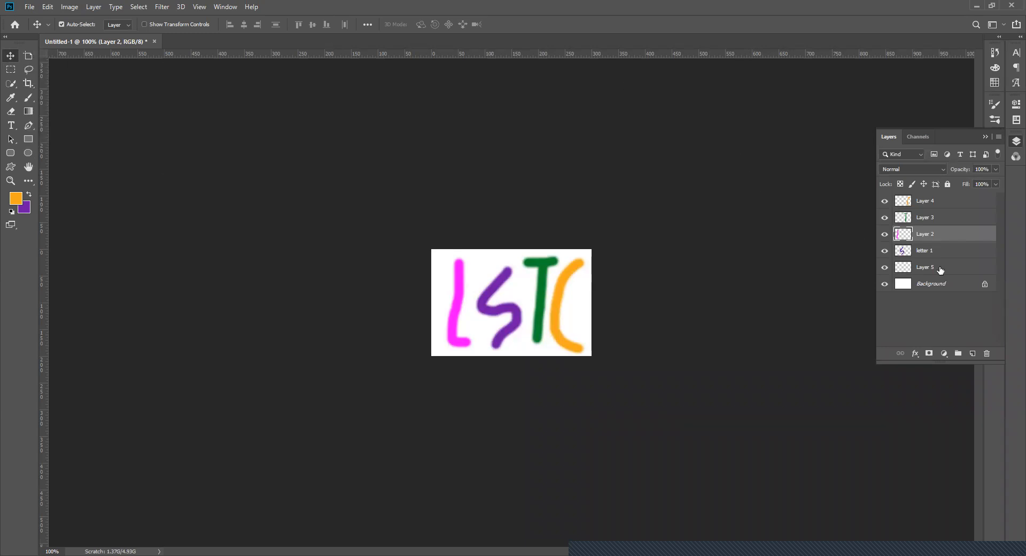
{"action": "left_click", "coordinate": [891, 269]}
{"action": "left_click", "coordinate": [885, 268]}
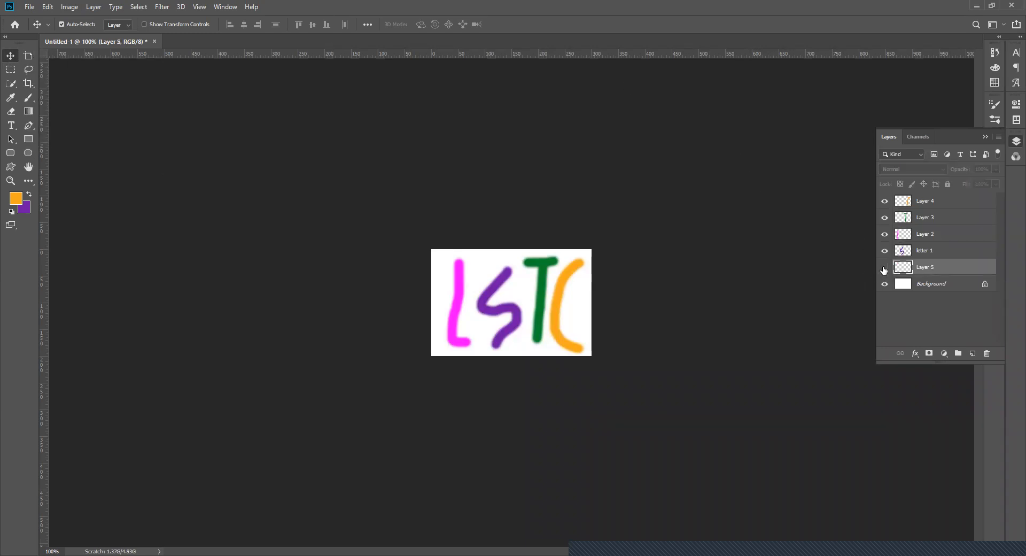
{"action": "left_click", "coordinate": [885, 268]}
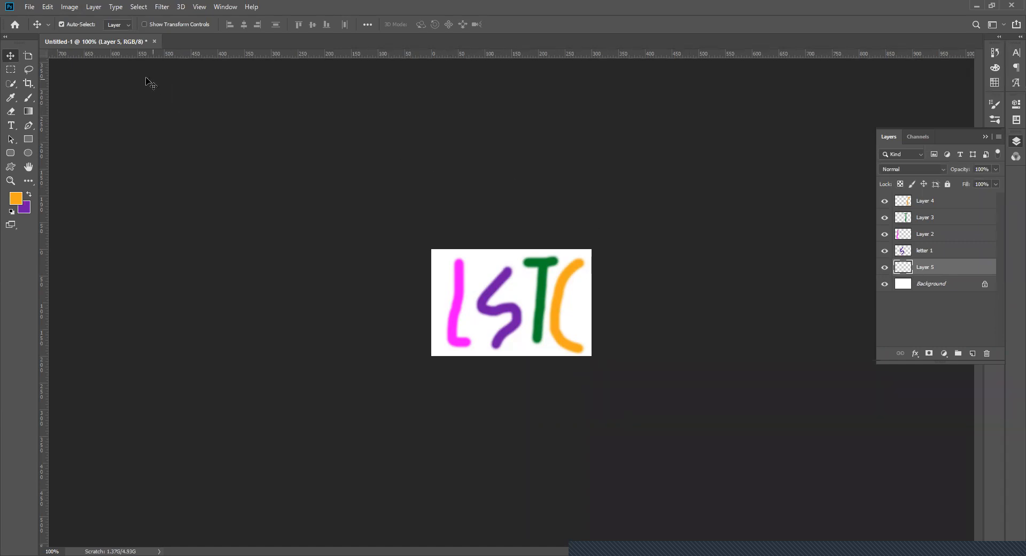
- Look through the toolbox's tool groups for the Paint Bucket tool
{"action": "left_click", "coordinate": [25, 182]}
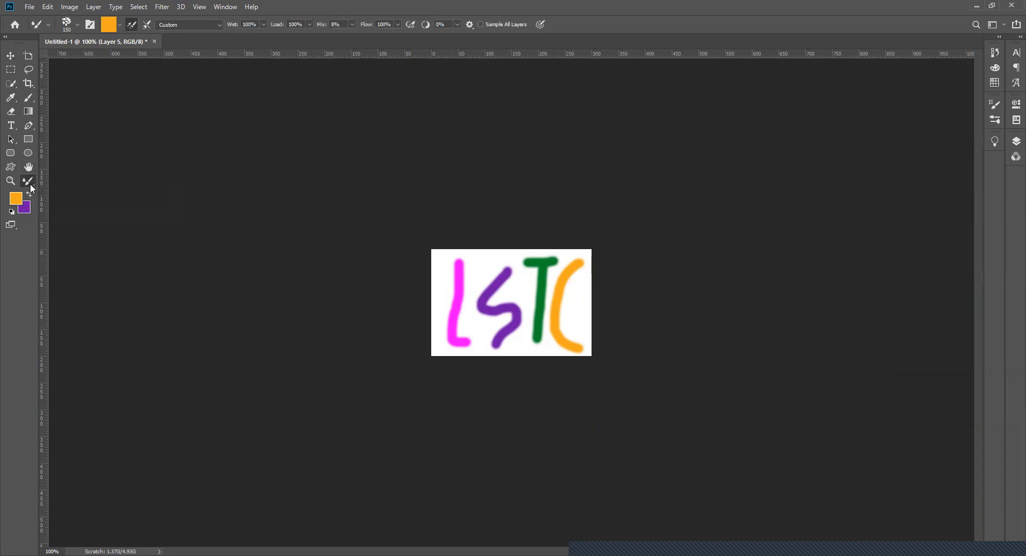
{"action": "right_click", "coordinate": [30, 184]}
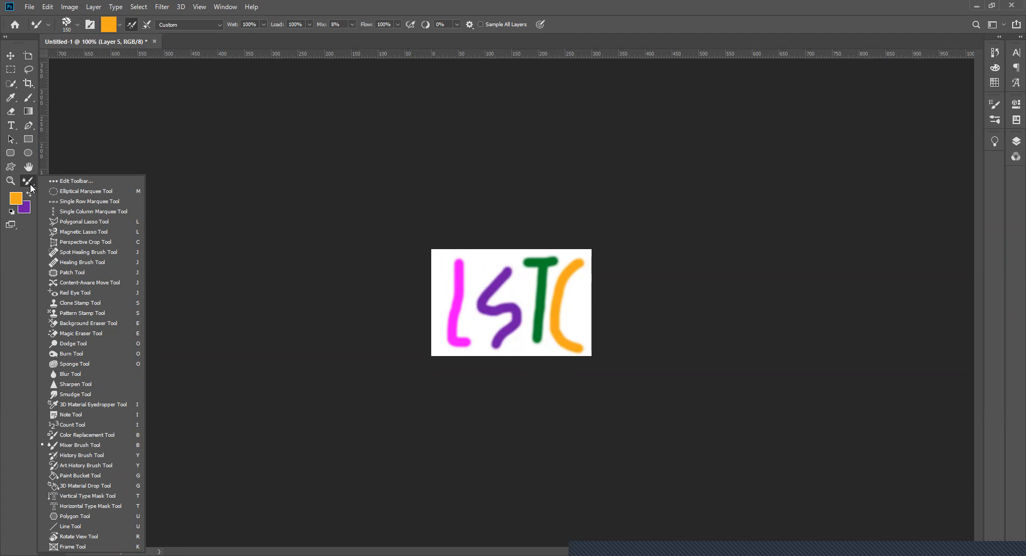
{"action": "left_click", "coordinate": [32, 123]}
{"action": "left_click", "coordinate": [32, 124]}
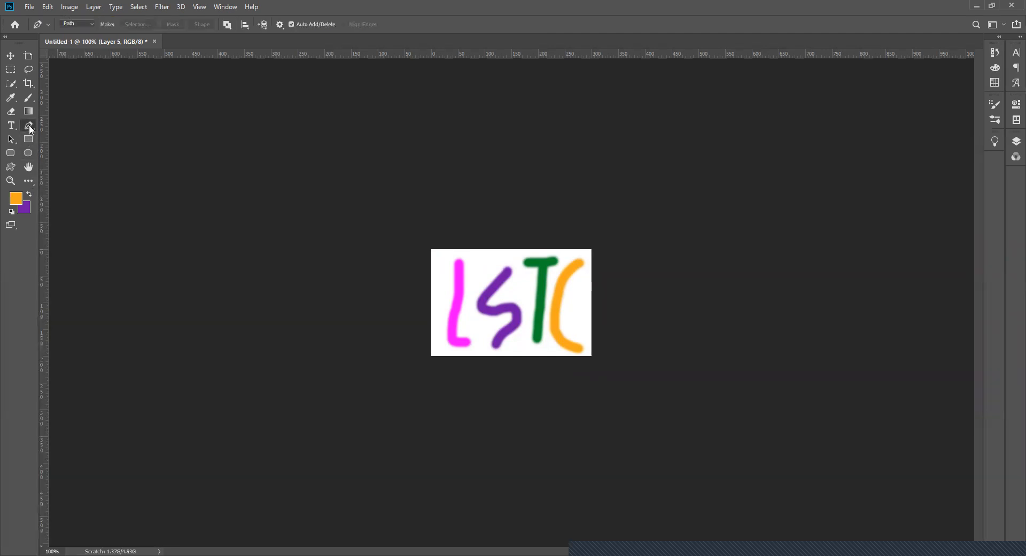
{"action": "right_click", "coordinate": [29, 124]}
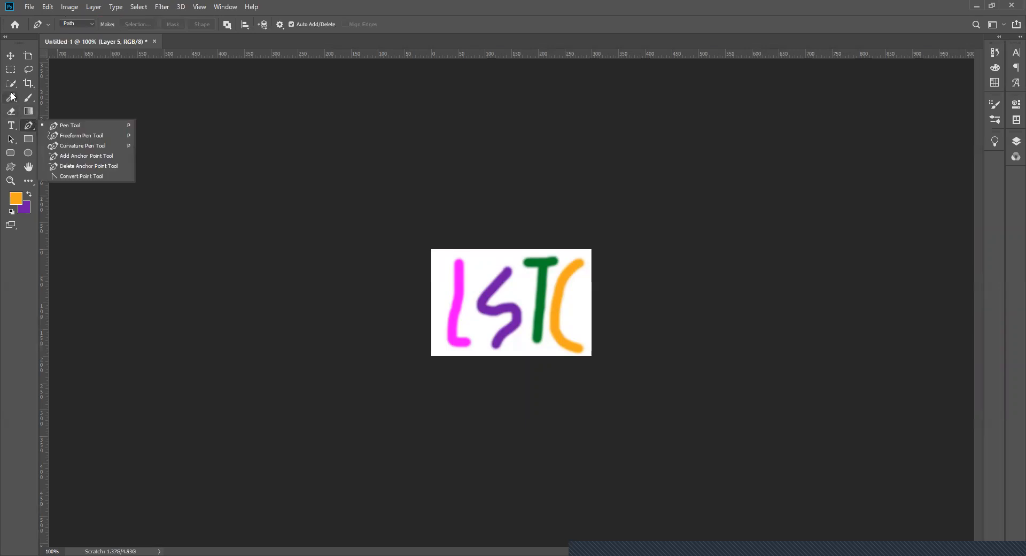
{"action": "left_click", "coordinate": [12, 97]}
{"action": "left_click", "coordinate": [92, 255]}
{"action": "left_click", "coordinate": [26, 100]}
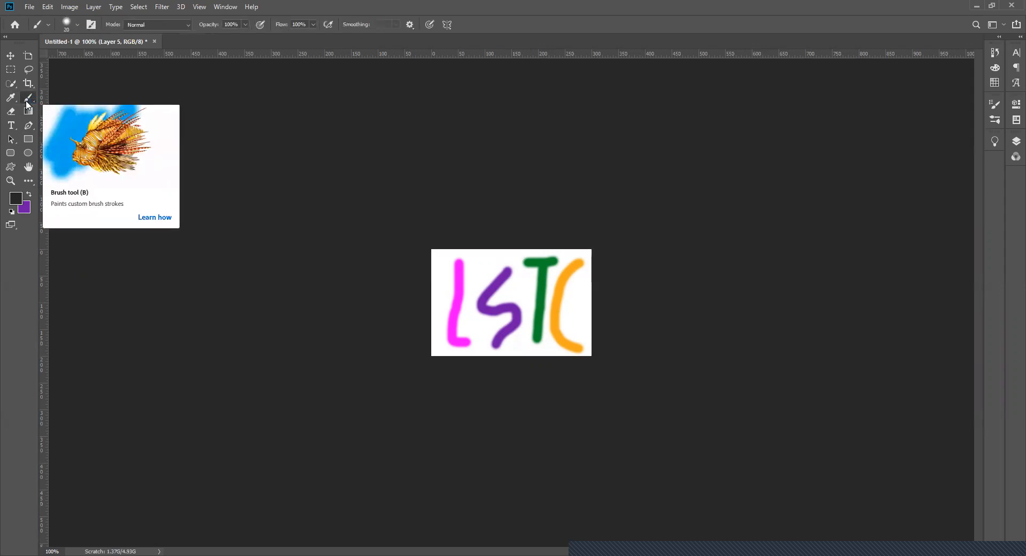
{"action": "left_click", "coordinate": [14, 85]}
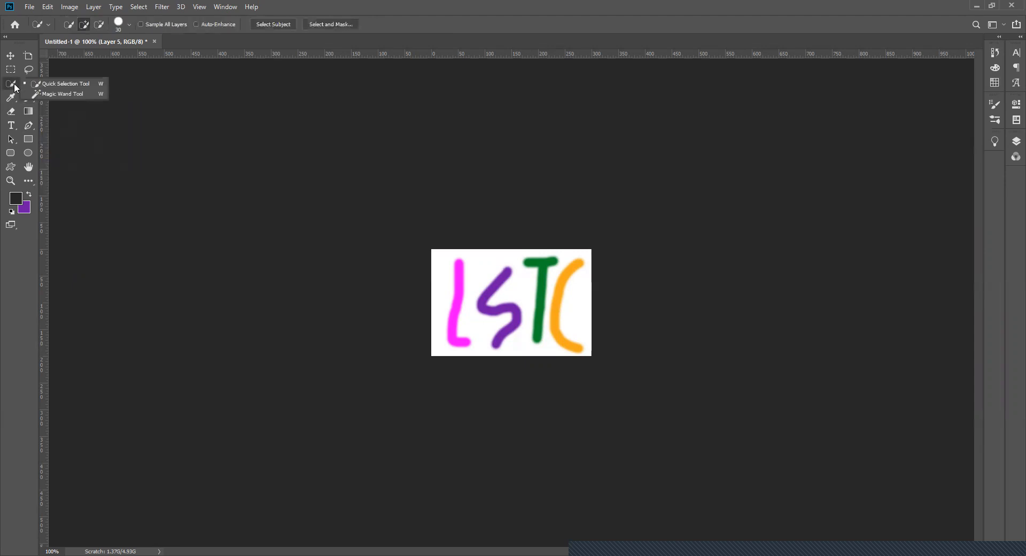
{"action": "left_click", "coordinate": [11, 126]}
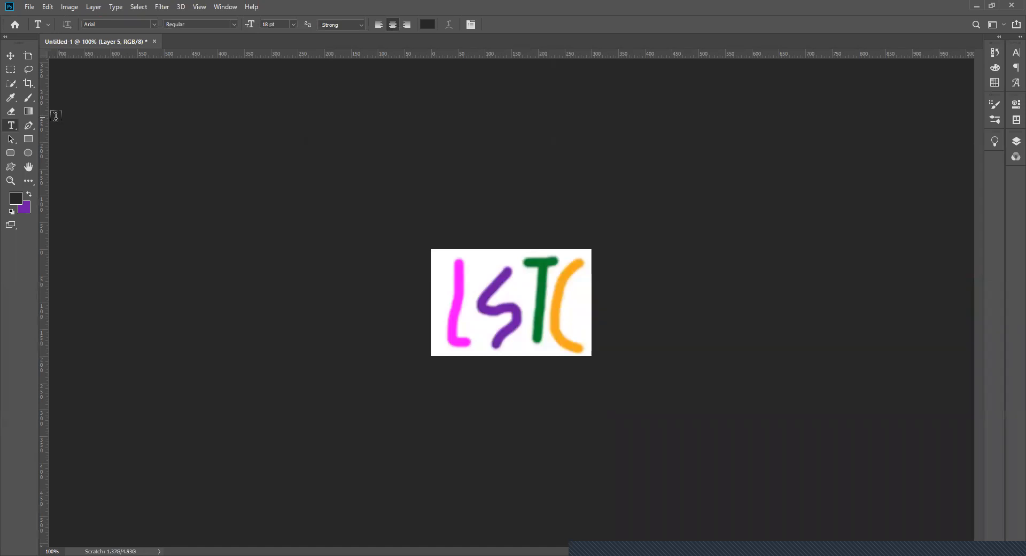
{"action": "left_click", "coordinate": [34, 124]}
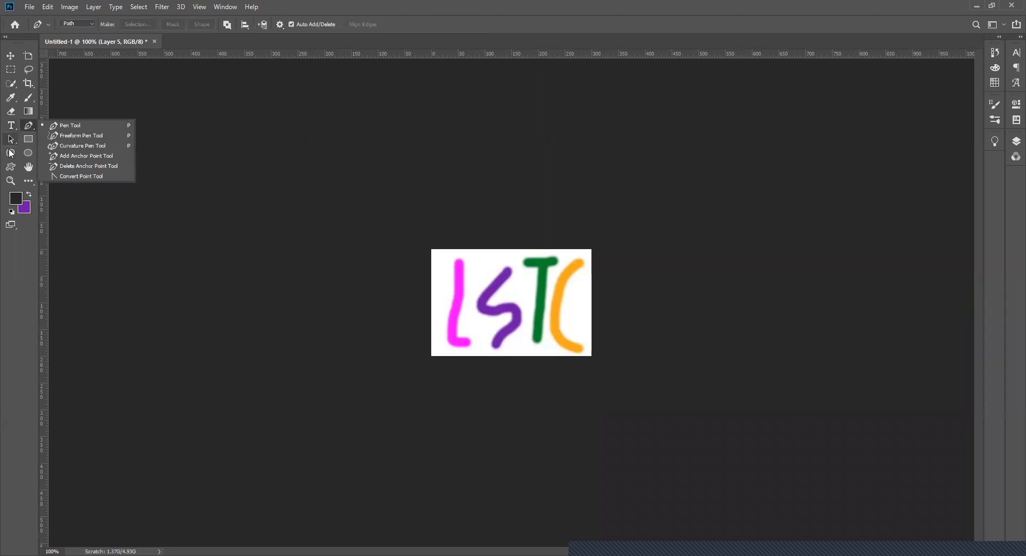
{"action": "left_click", "coordinate": [30, 185]}
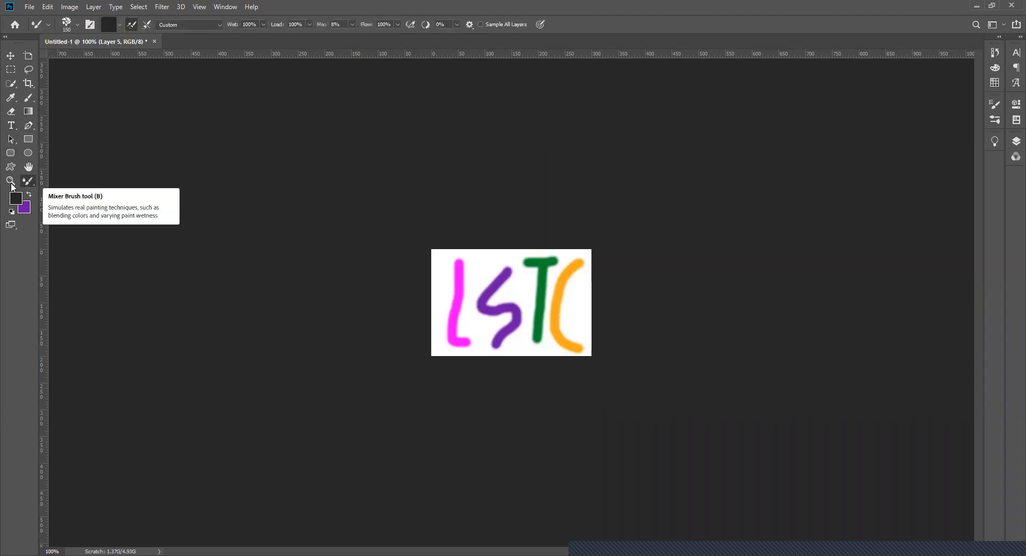
- Fill Layer 5 with dark gray 282828 using the Paint Bucket, and refill it with a light pink foreground color
{"action": "left_click", "coordinate": [27, 181]}
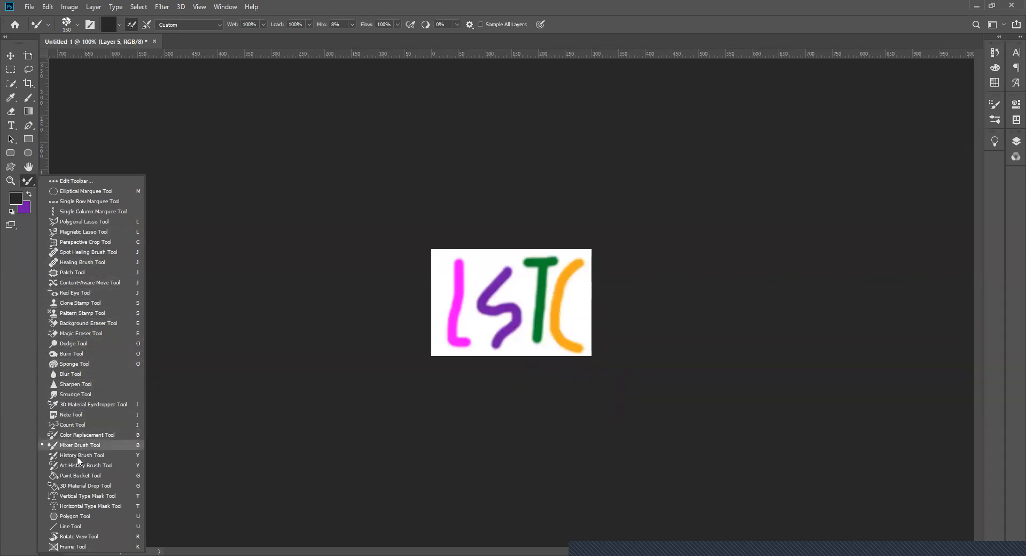
{"action": "left_click", "coordinate": [75, 475]}
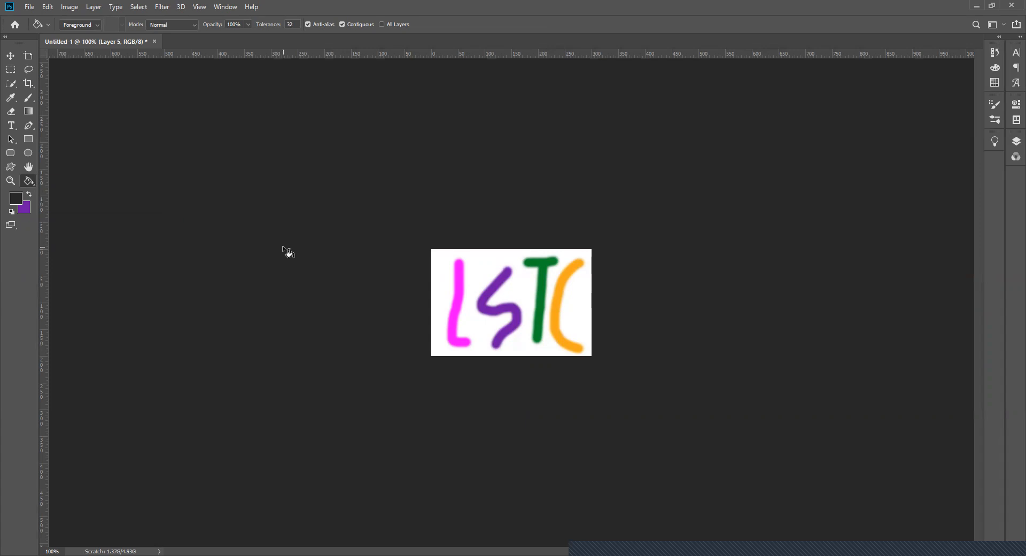
{"action": "left_click", "coordinate": [486, 264]}
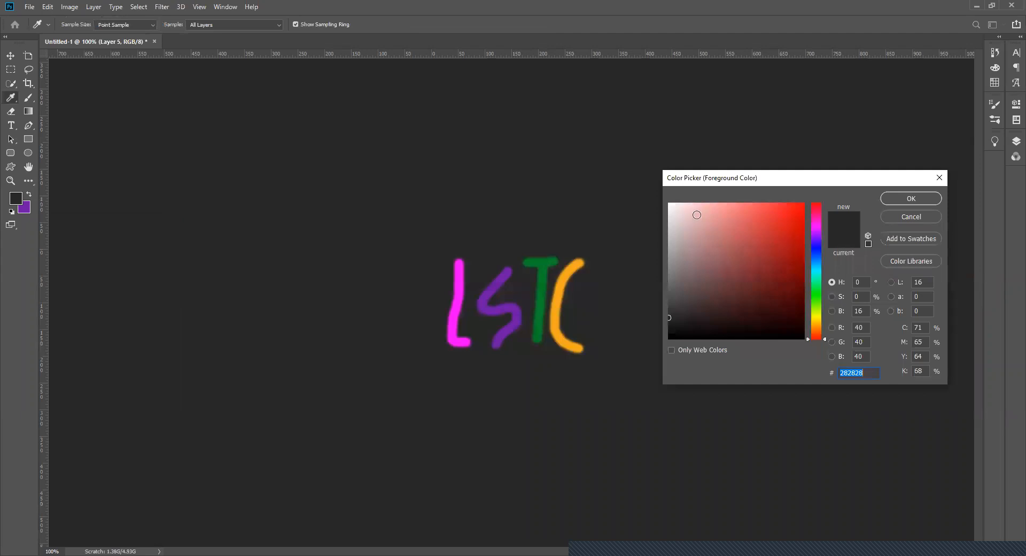
{"action": "left_click", "coordinate": [697, 211]}
{"action": "left_click", "coordinate": [911, 200]}
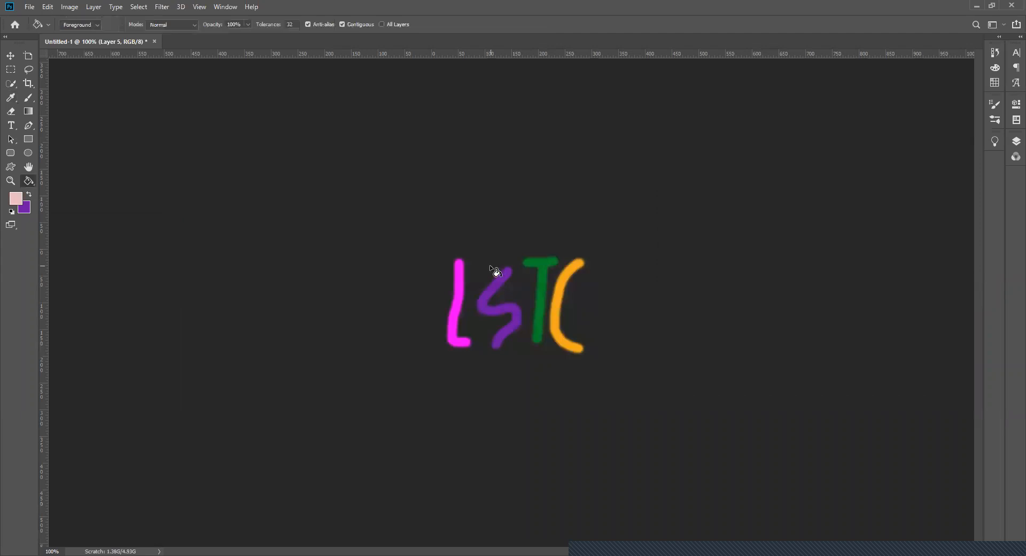
{"action": "left_click", "coordinate": [490, 264]}
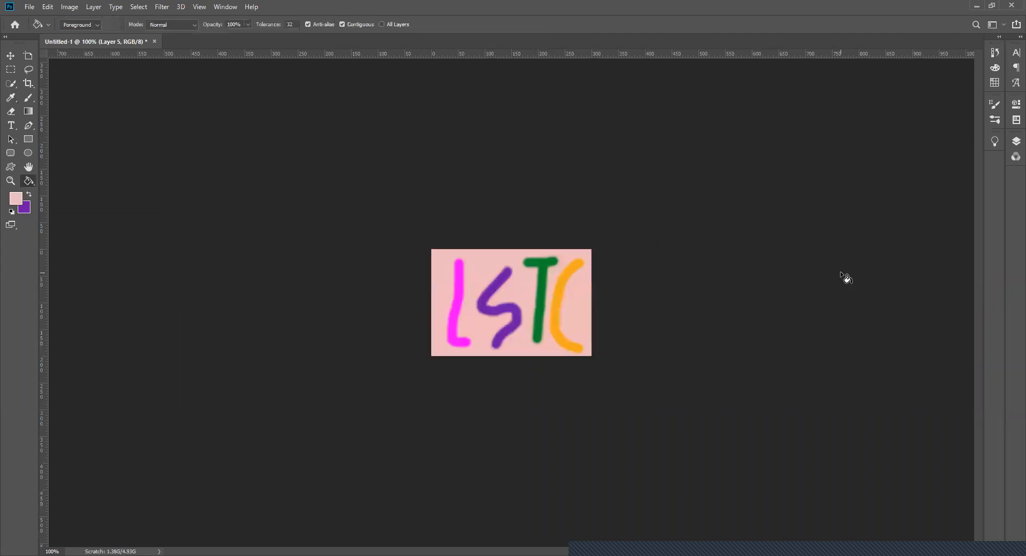
- Hide letter 1, Layer 2, Layer 3 and Layer 4 to view only the pink fill on Layer 5
{"action": "left_click", "coordinate": [1016, 141]}
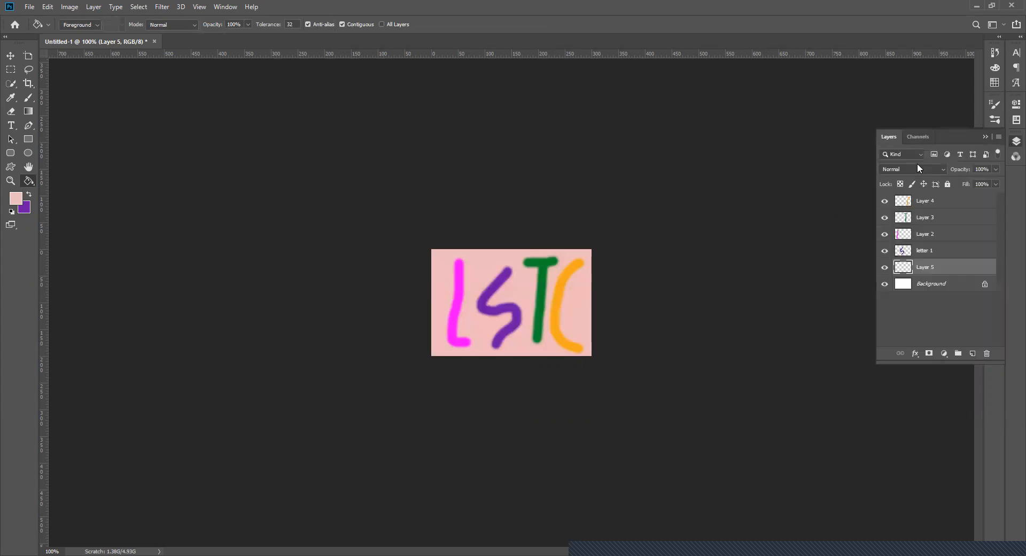
{"action": "left_click", "coordinate": [884, 250]}
{"action": "left_click", "coordinate": [885, 234]}
{"action": "left_click", "coordinate": [885, 217]}
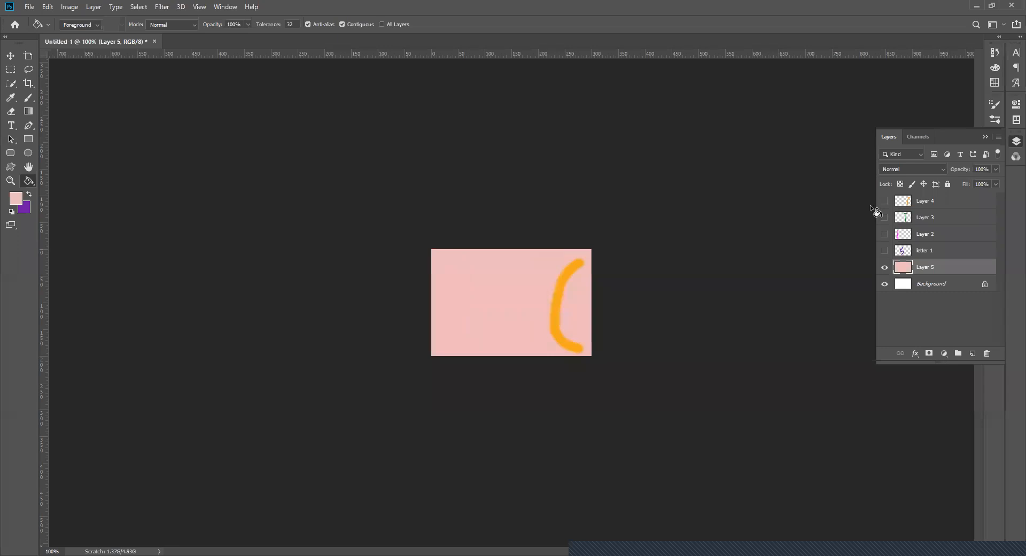
{"action": "left_click", "coordinate": [884, 200]}
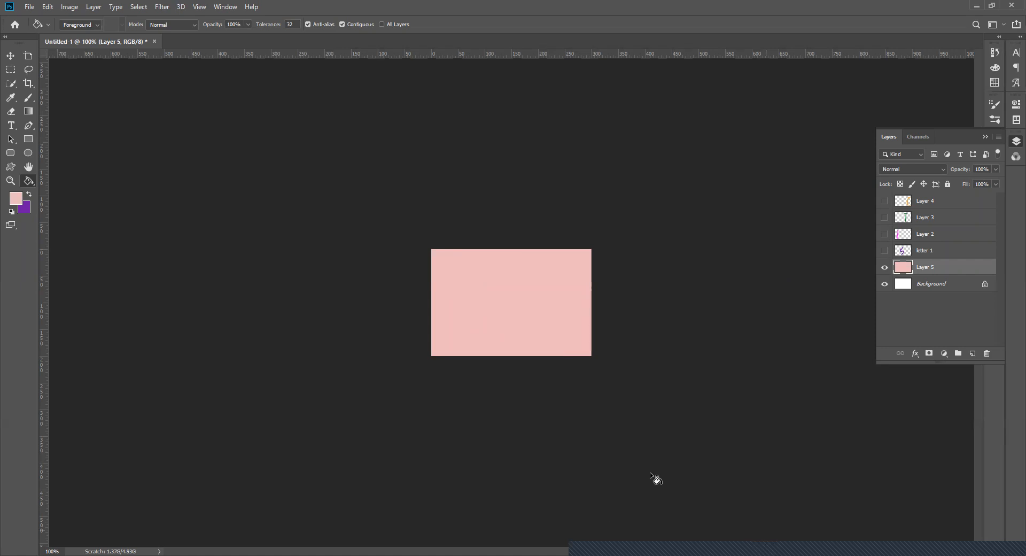
{"action": "key", "text": "F7"}
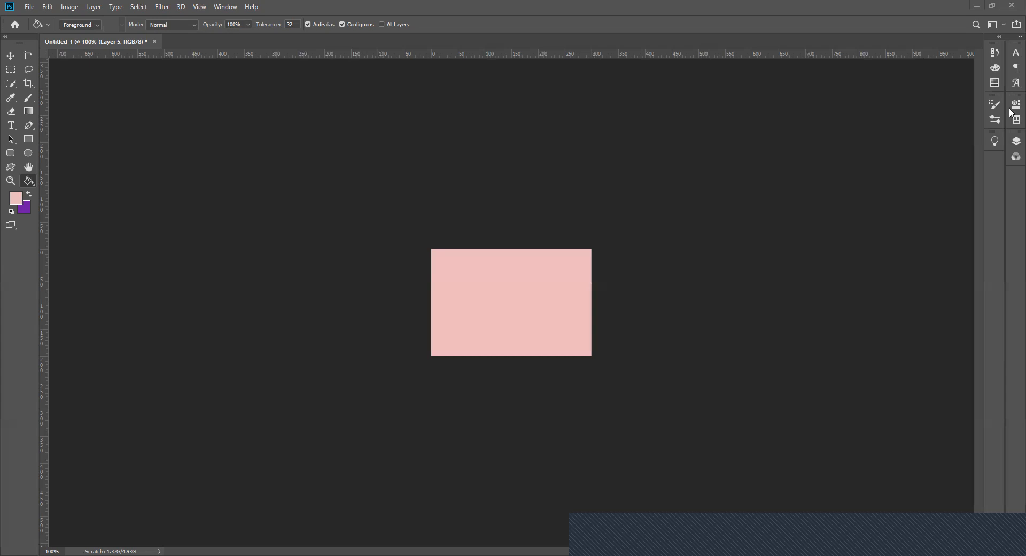
- Make Layer 4, Layer 3, Layer 2 and letter 1 visible again above the pink Layer 5
{"action": "left_click", "coordinate": [1010, 143]}
{"action": "left_click", "coordinate": [885, 200]}
{"action": "left_click", "coordinate": [884, 217]}
{"action": "left_click", "coordinate": [885, 235]}
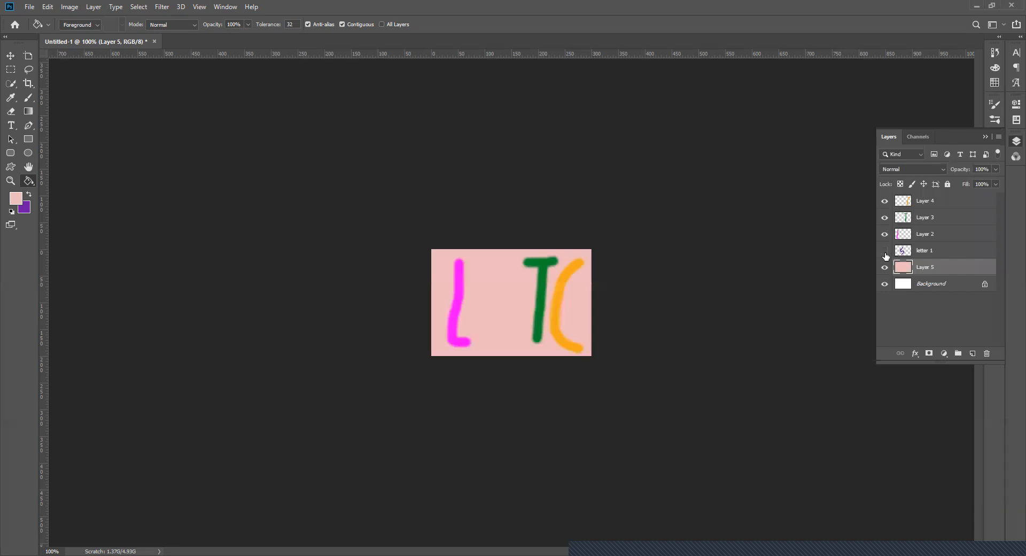
{"action": "left_click", "coordinate": [885, 250]}
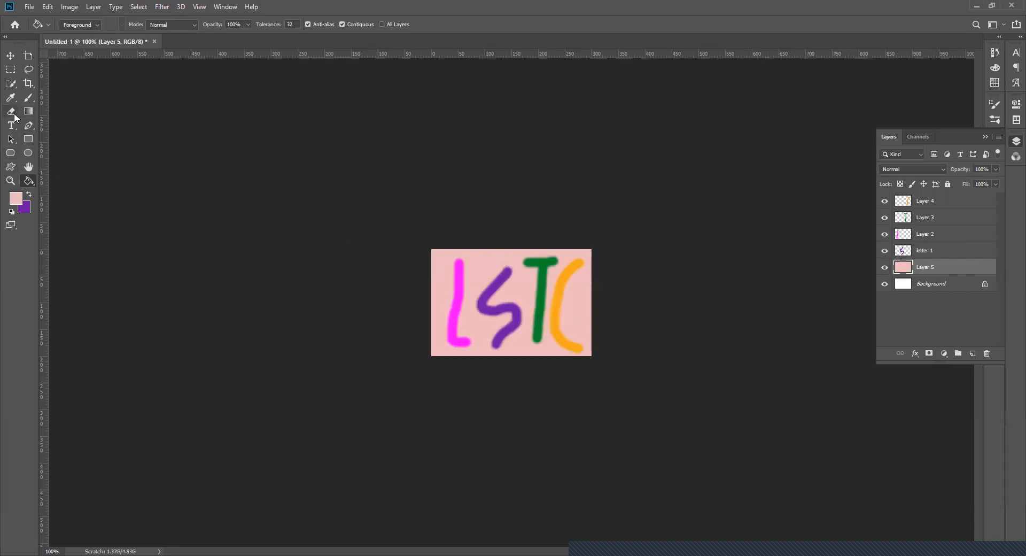
- Set up the Eraser tool with a soft round tip 25 px in size
{"action": "left_click", "coordinate": [18, 114]}
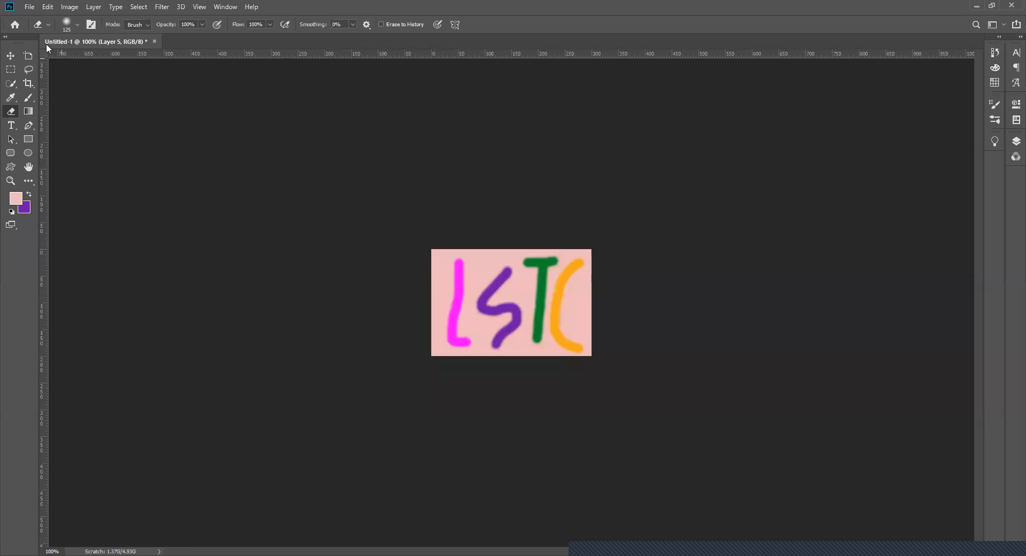
{"action": "left_click", "coordinate": [78, 28]}
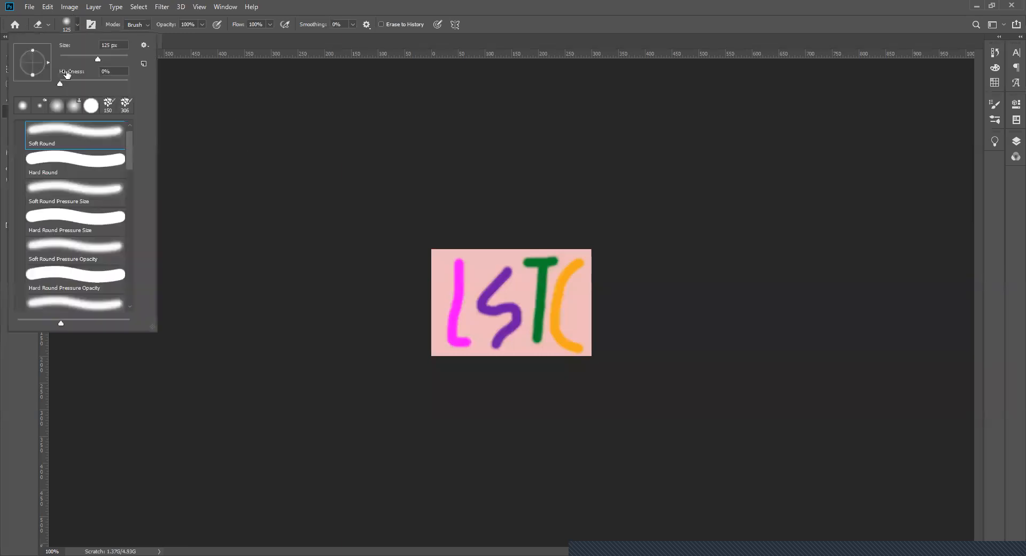
{"action": "left_click_drag", "start_coordinate": [99, 63], "coordinate": [69, 61]}
{"action": "left_click_drag", "start_coordinate": [71, 61], "coordinate": [68, 58]}
{"action": "left_click", "coordinate": [449, 299]}
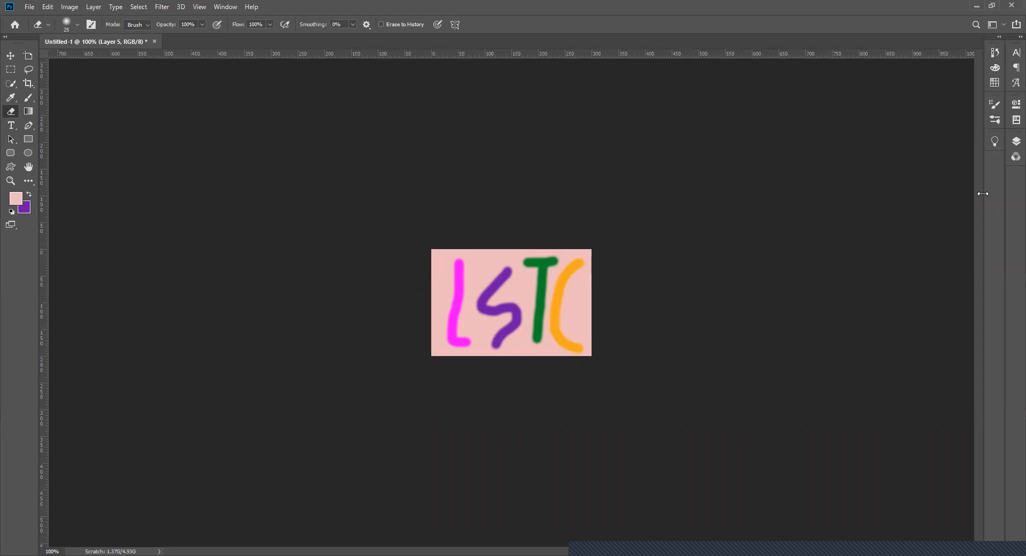
- Select the letter 1 layer and erase the whole purple S from it
{"action": "left_click", "coordinate": [1016, 141]}
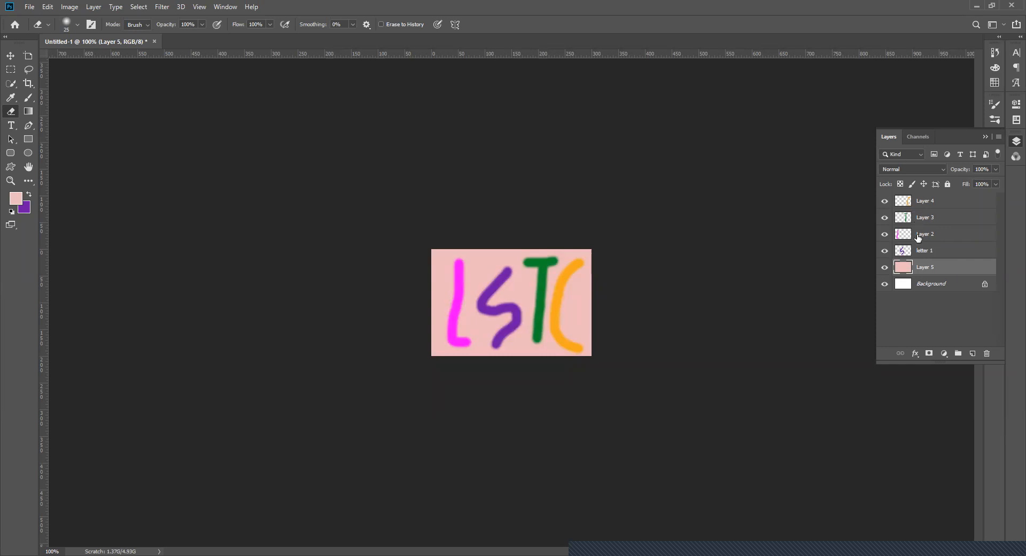
{"action": "left_click", "coordinate": [920, 251]}
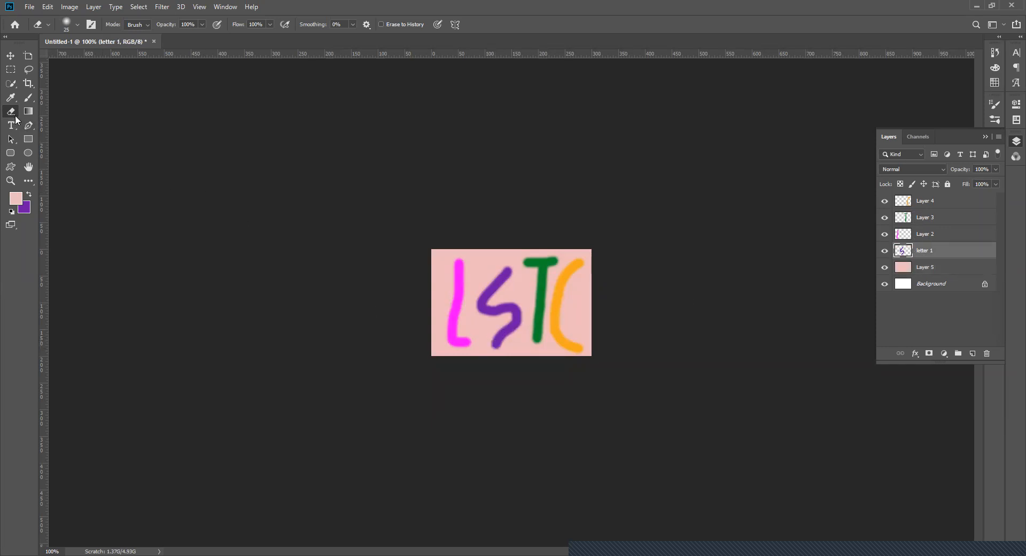
{"action": "mouse_move", "coordinate": [496, 349]}
{"action": "left_mouse_down"}
{"action": "mouse_move", "coordinate": [516, 307]}
{"action": "mouse_move", "coordinate": [501, 316]}
{"action": "mouse_move", "coordinate": [504, 298]}
{"action": "mouse_move", "coordinate": [488, 300]}
{"action": "mouse_move", "coordinate": [484, 315]}
{"action": "mouse_move", "coordinate": [500, 312]}
{"action": "mouse_move", "coordinate": [477, 311]}
{"action": "mouse_move", "coordinate": [502, 281]}
{"action": "mouse_move", "coordinate": [473, 303]}
{"action": "mouse_move", "coordinate": [509, 266]}
{"action": "mouse_move", "coordinate": [472, 289]}
{"action": "mouse_move", "coordinate": [511, 276]}
{"action": "left_mouse_up"}
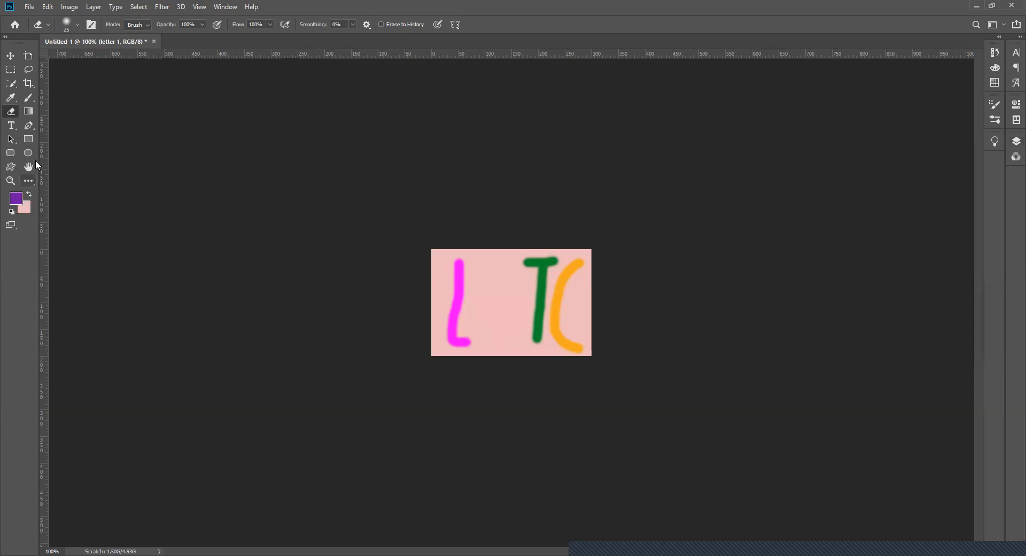
- Repaint a rounder purple S on the letter 1 layer with the 20 px soft Brush, and show the layer list
{"action": "left_click", "coordinate": [29, 97]}
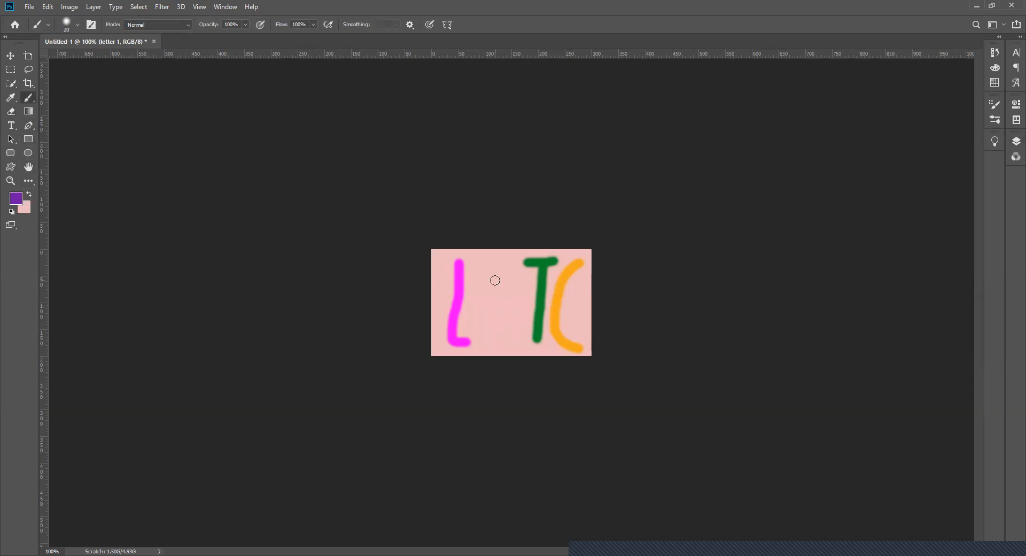
{"action": "mouse_move", "coordinate": [508, 270]}
{"action": "left_mouse_down"}
{"action": "mouse_move", "coordinate": [491, 266]}
{"action": "mouse_move", "coordinate": [477, 293]}
{"action": "mouse_move", "coordinate": [509, 304]}
{"action": "mouse_move", "coordinate": [507, 341]}
{"action": "mouse_move", "coordinate": [478, 337]}
{"action": "left_mouse_up"}
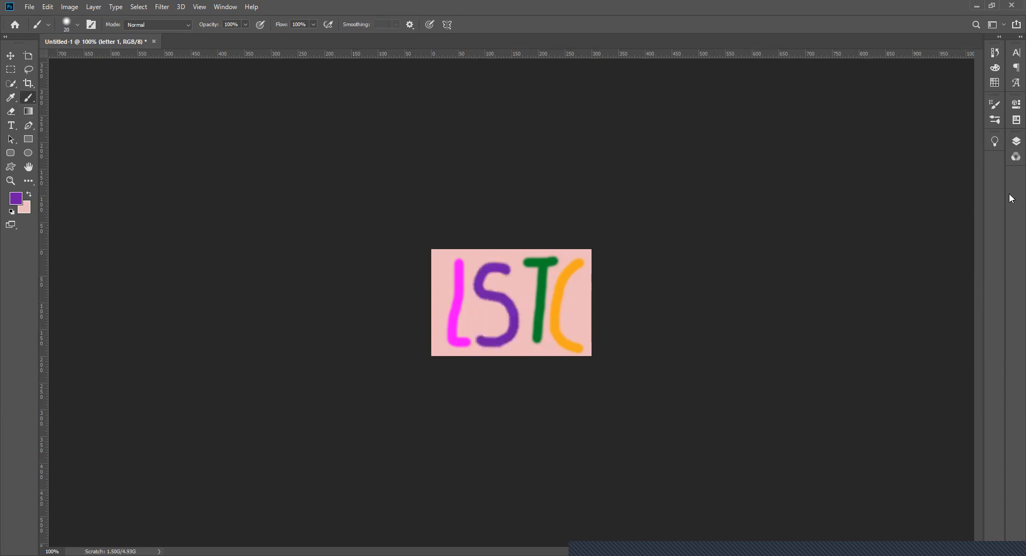
{"action": "left_click", "coordinate": [1011, 142]}
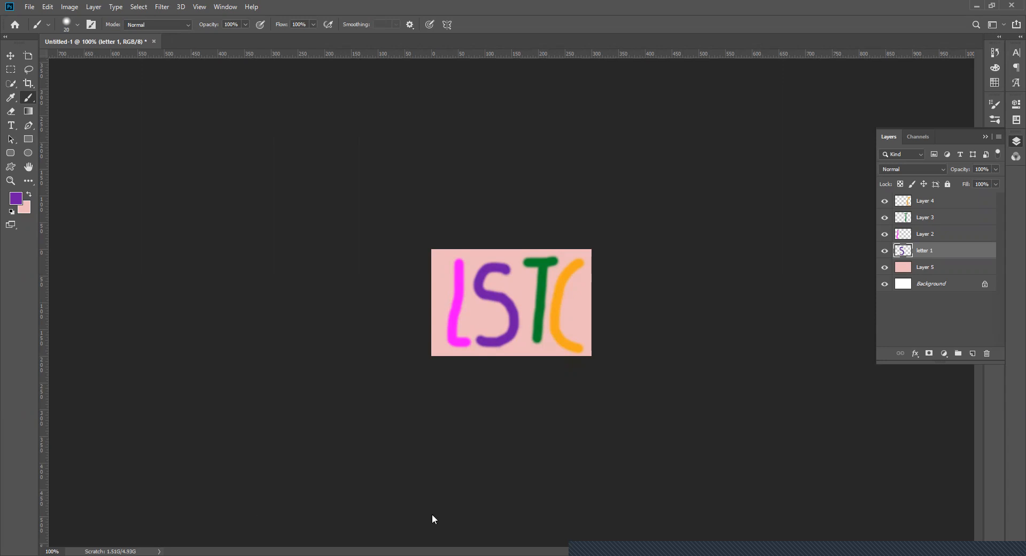
{"action": "left_click", "coordinate": [302, 478]}
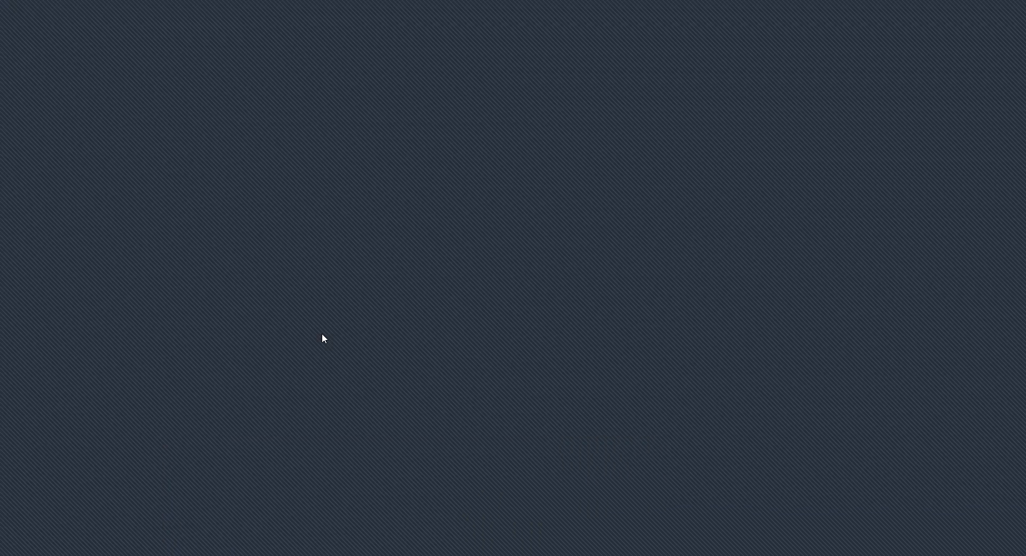
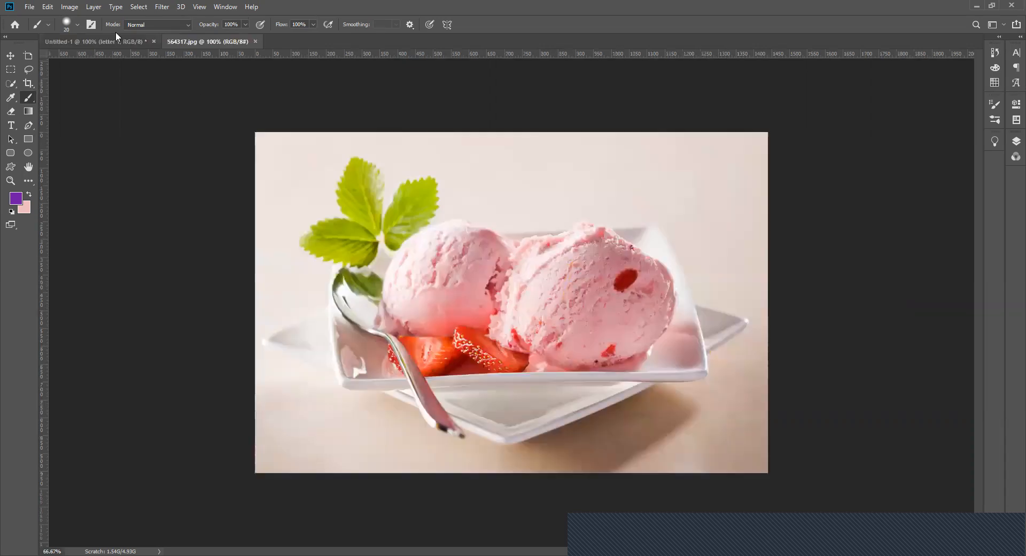
- Return to the Untitled-1 document and delete Layer 4, Layer 3, Layer 2, letter 1 and Layer 5, leaving only the Background
{"action": "left_click", "coordinate": [113, 41]}
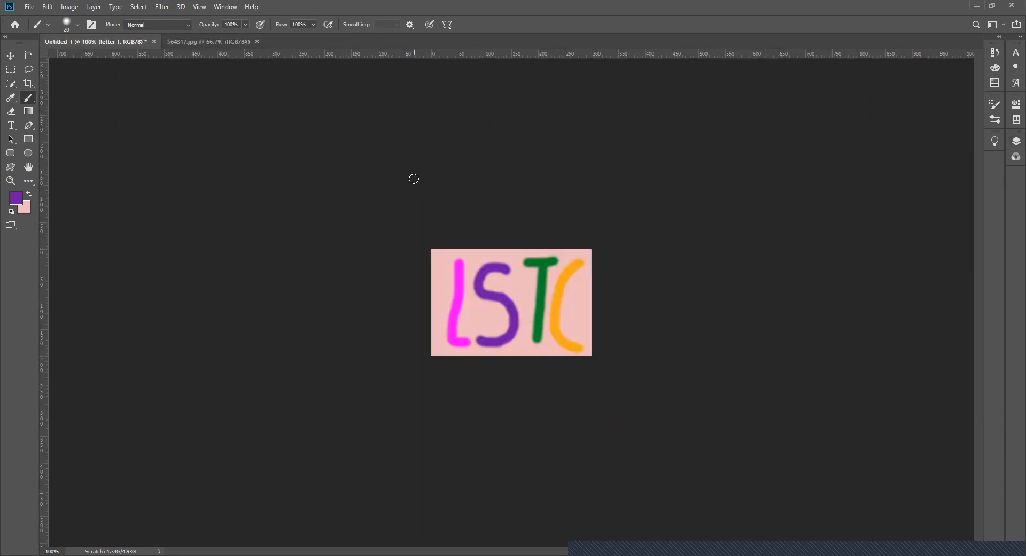
{"action": "left_click", "coordinate": [1012, 140]}
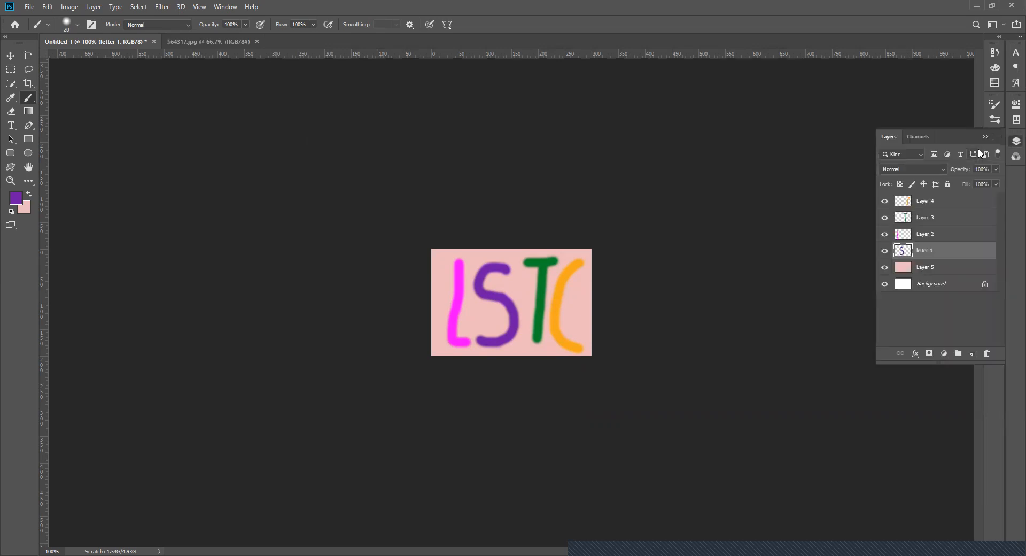
{"action": "left_click", "coordinate": [925, 202]}
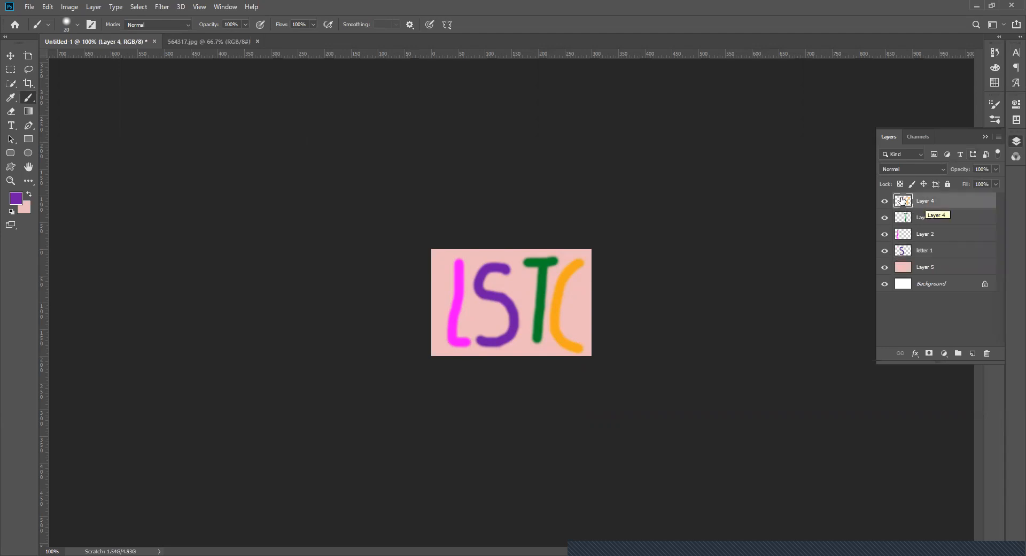
{"action": "left_click", "coordinate": [988, 355]}
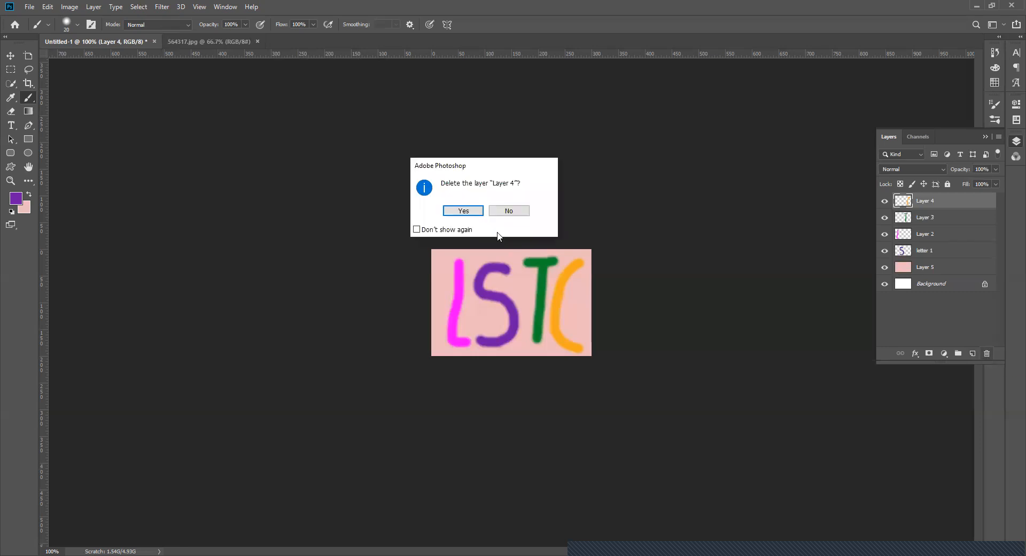
{"action": "left_click", "coordinate": [464, 211]}
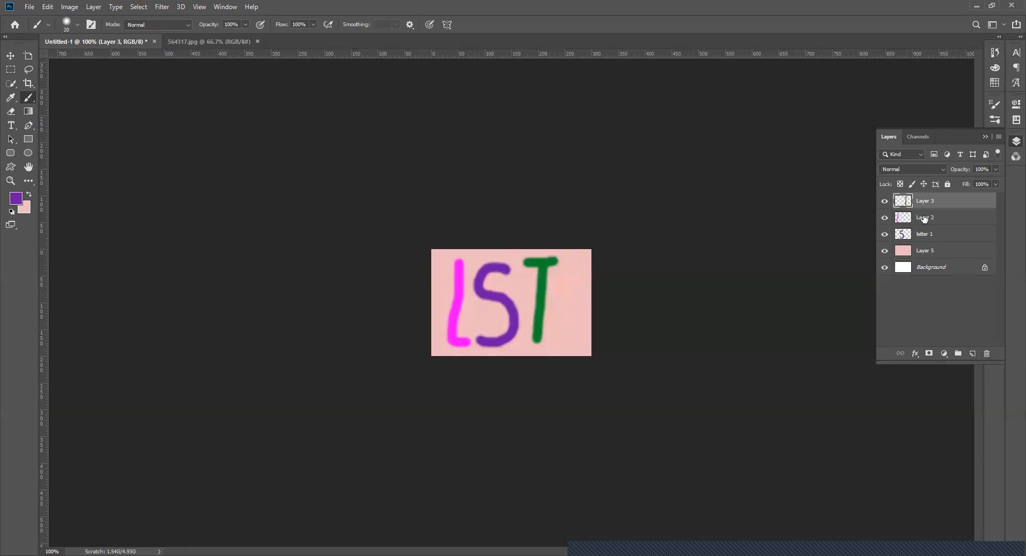
{"action": "left_click_drag", "start_coordinate": [930, 209], "coordinate": [987, 352]}
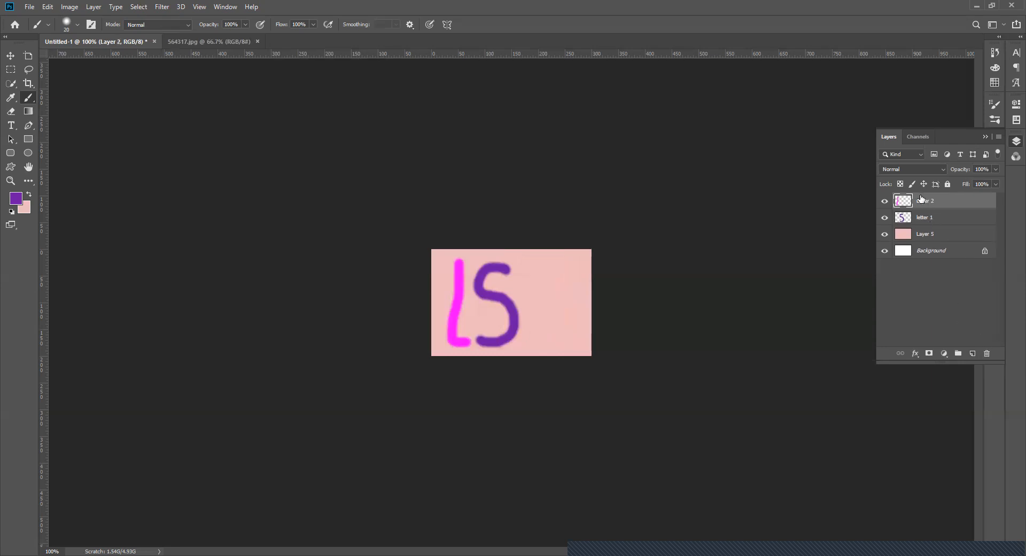
{"action": "left_click_drag", "start_coordinate": [921, 200], "coordinate": [987, 353]}
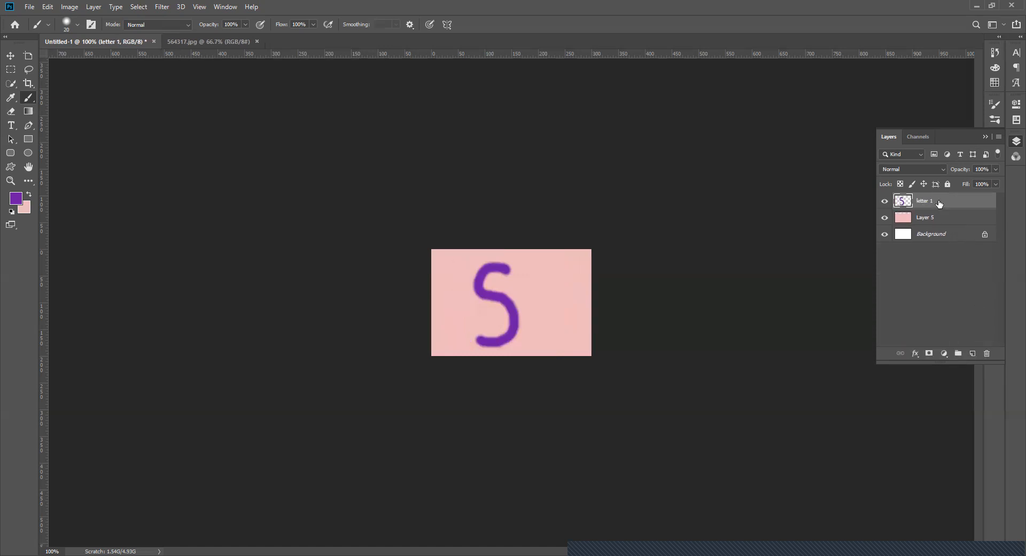
{"action": "left_click_drag", "start_coordinate": [940, 203], "coordinate": [986, 353]}
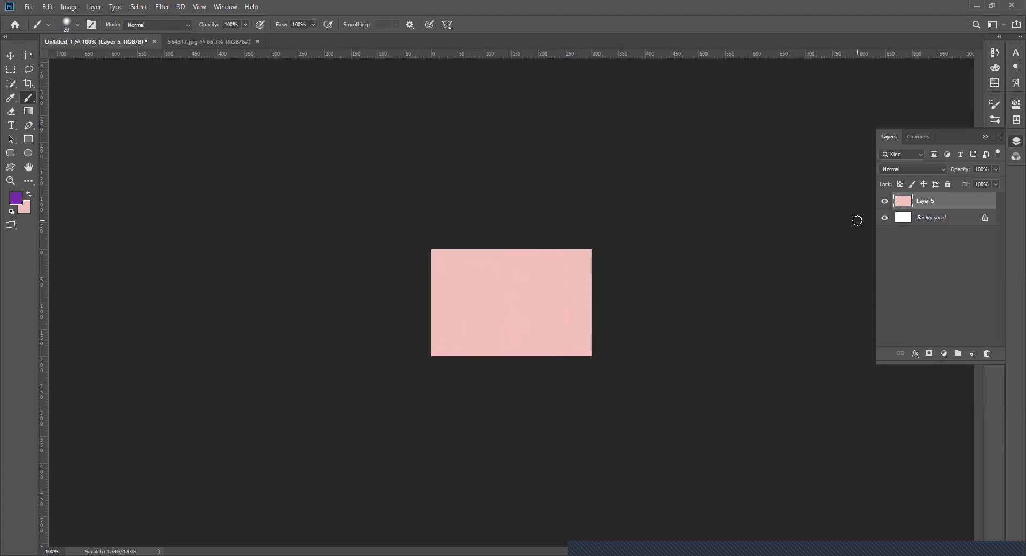
{"action": "left_click", "coordinate": [987, 353]}
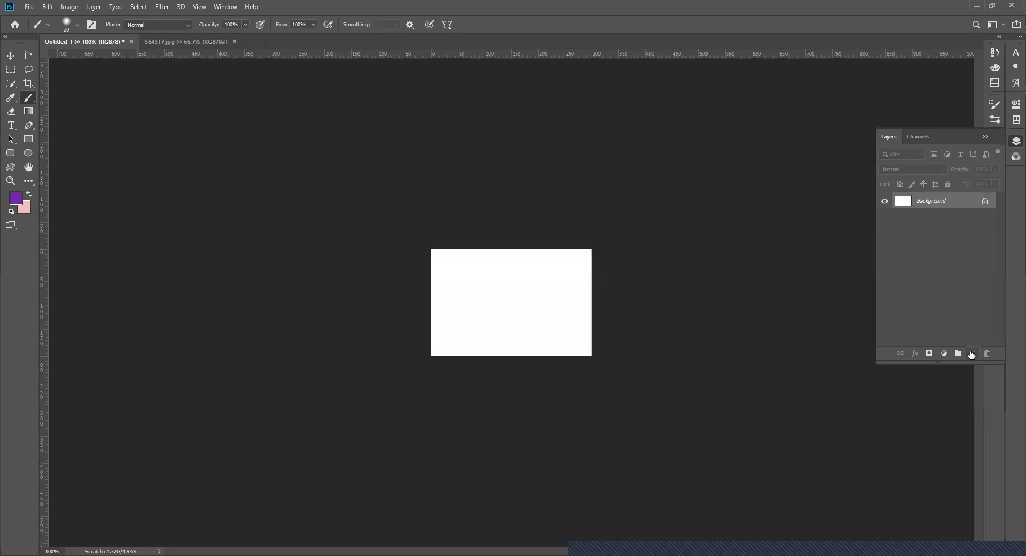
- Add a new layer and draw three purple rectangles on it: a large wide one, a tall narrow one and a small one
{"action": "left_click", "coordinate": [971, 354]}
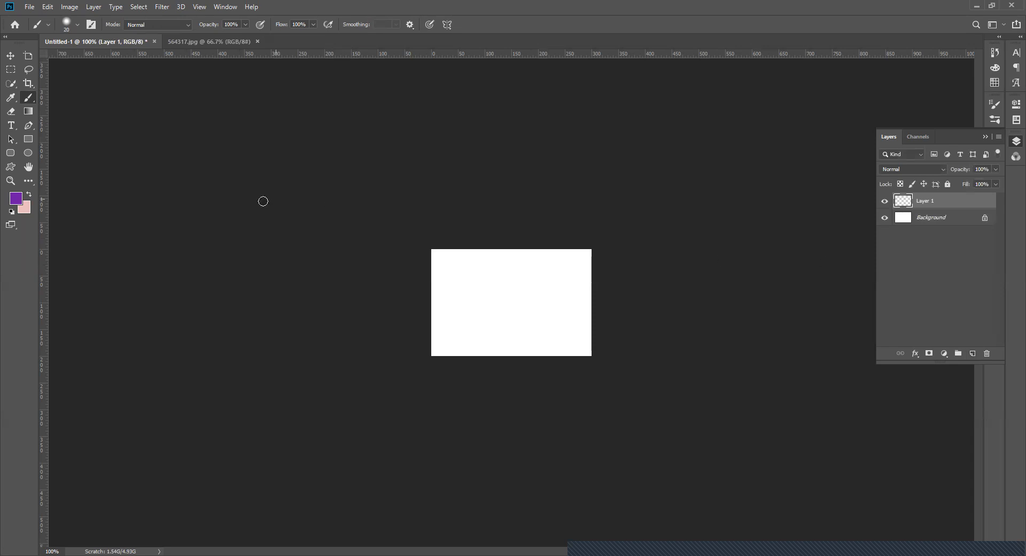
{"action": "left_click", "coordinate": [26, 142]}
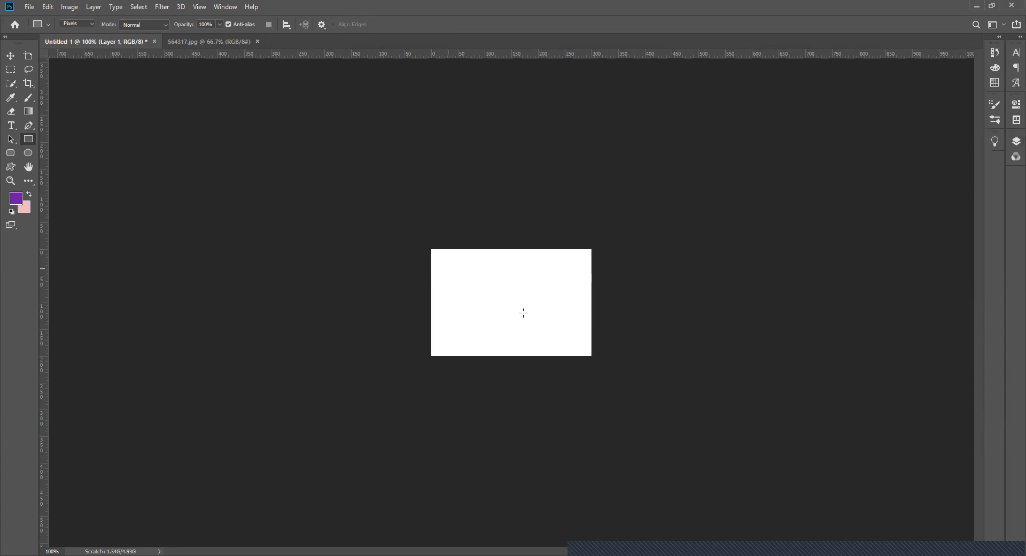
{"action": "left_click_drag", "start_coordinate": [523, 312], "coordinate": [524, 314]}
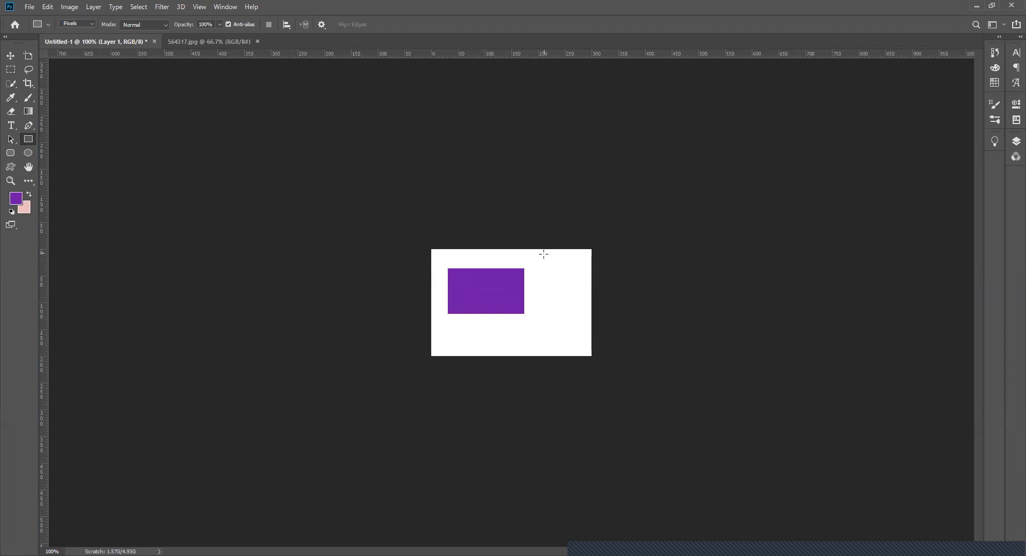
{"action": "left_click_drag", "start_coordinate": [572, 338], "coordinate": [544, 253]}
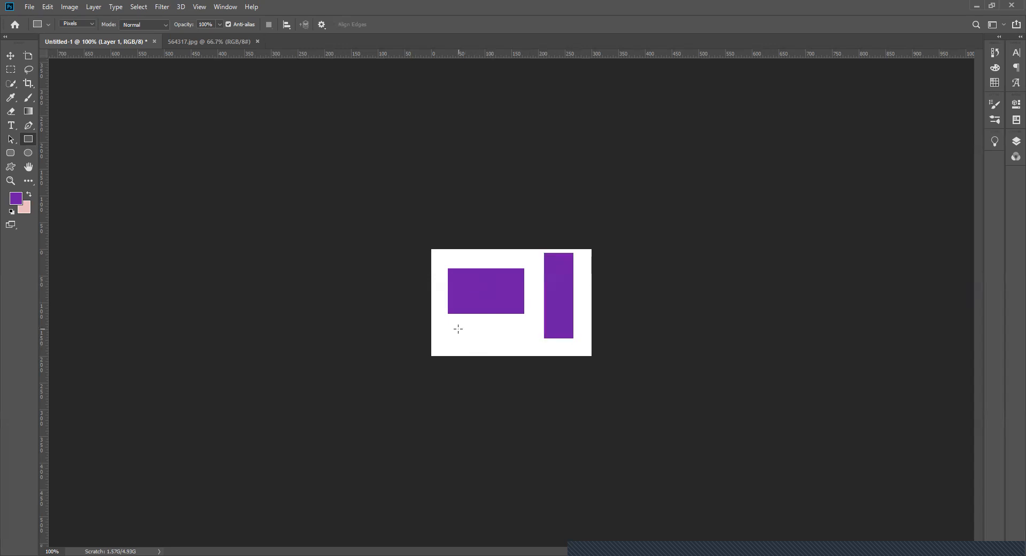
{"action": "left_click_drag", "start_coordinate": [458, 329], "coordinate": [499, 342]}
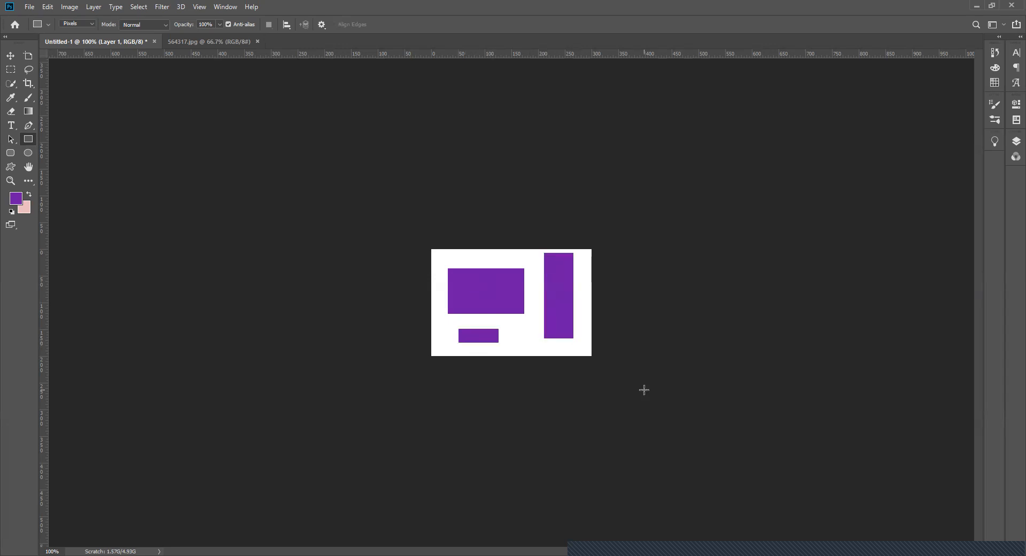
- Add a new layer above Layer 1 and hide Layer 1
{"action": "left_click", "coordinate": [1016, 140]}
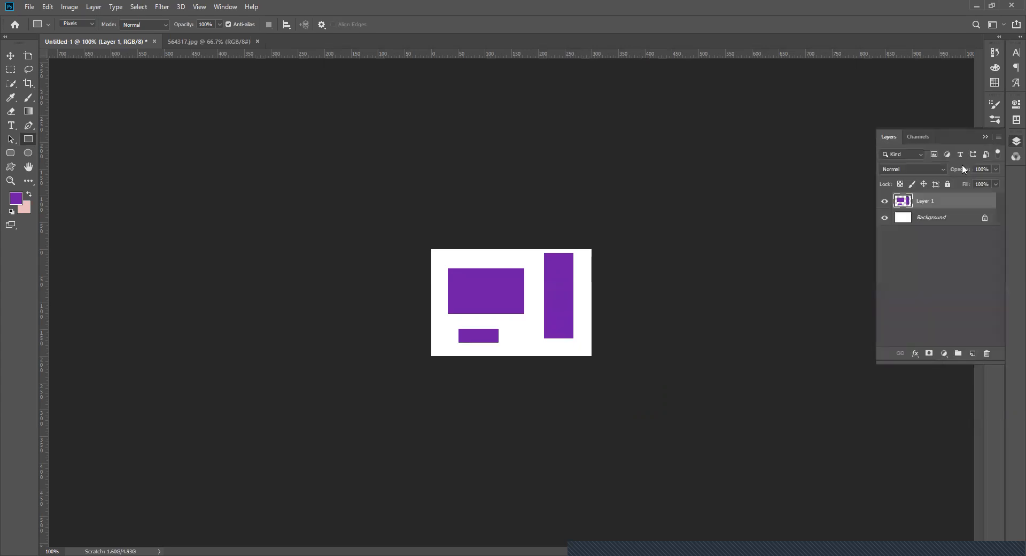
{"action": "left_click", "coordinate": [972, 354]}
{"action": "left_click", "coordinate": [884, 217]}
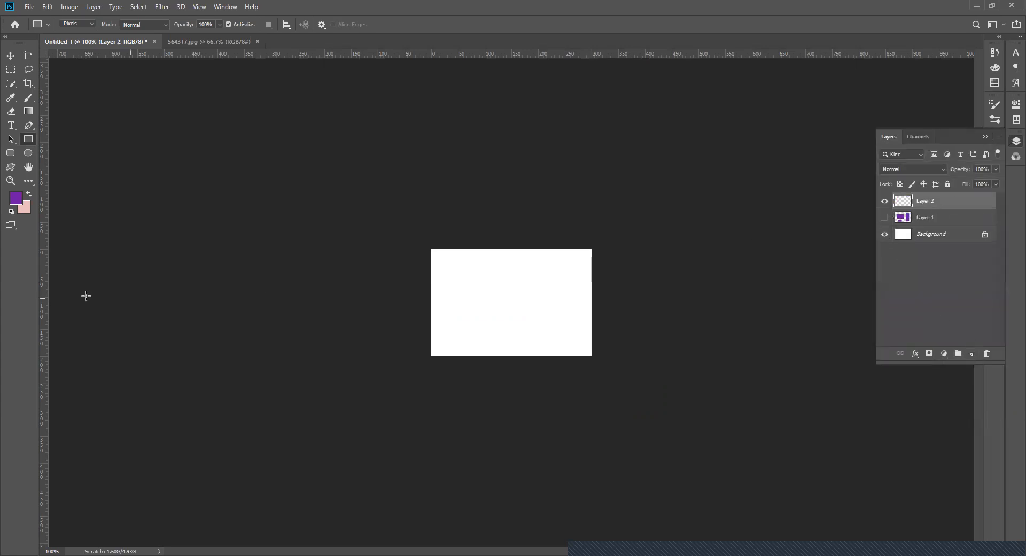
- Swap the foreground to pink and draw a tall ellipse, a circle and a flat wide ellipse on Layer 2
{"action": "left_click", "coordinate": [30, 193]}
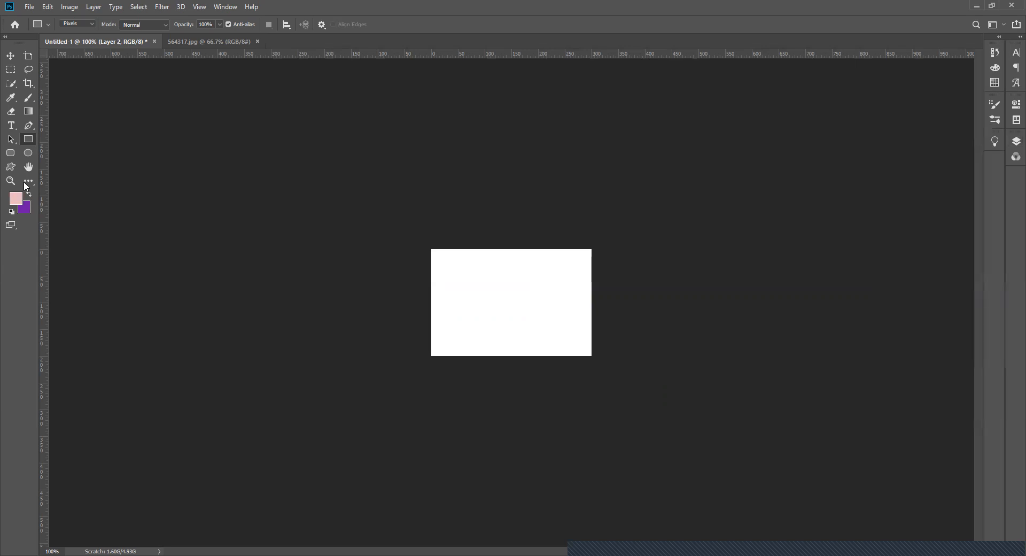
{"action": "left_click", "coordinate": [29, 154]}
{"action": "left_click_drag", "start_coordinate": [473, 328], "coordinate": [451, 261]}
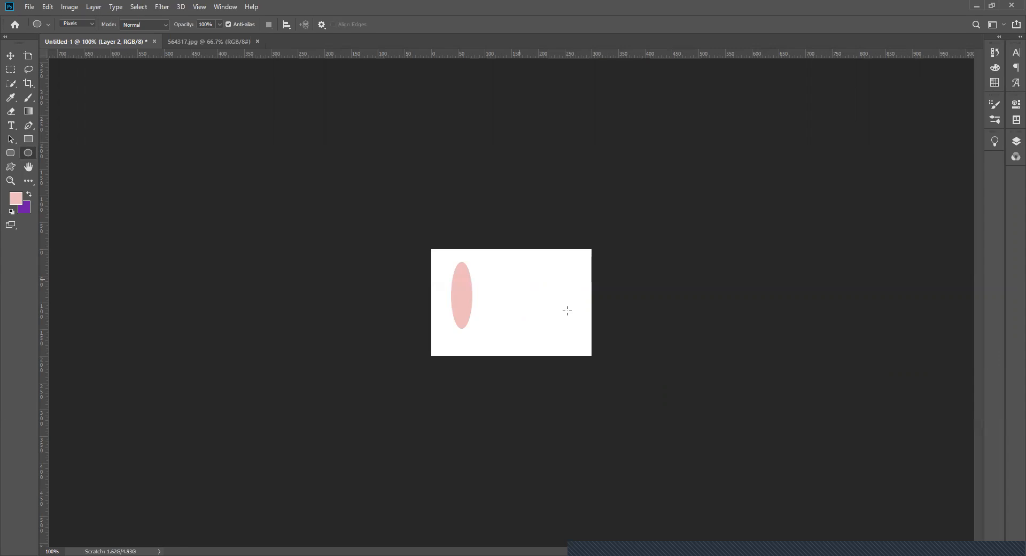
{"action": "left_click_drag", "start_coordinate": [569, 313], "coordinate": [510, 252]}
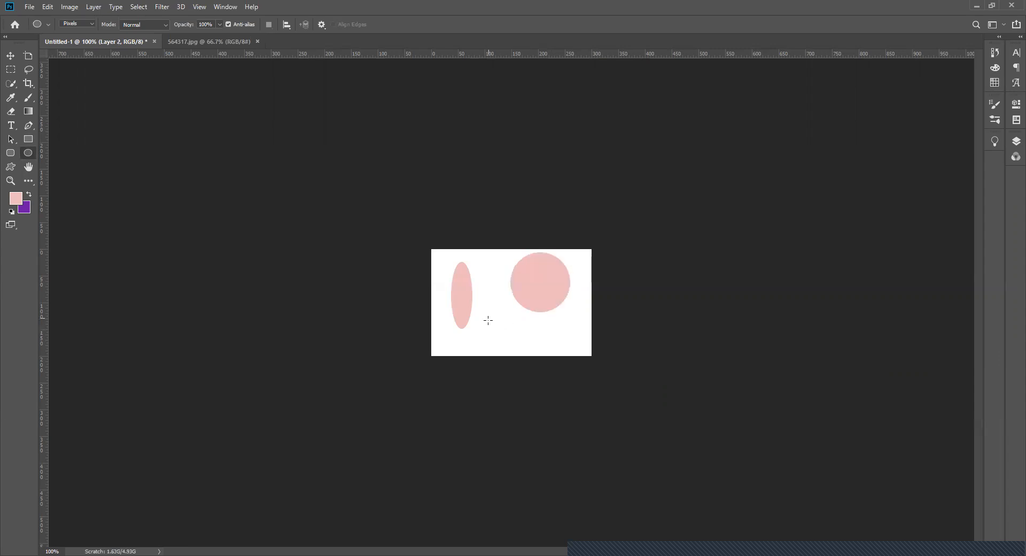
{"action": "left_click_drag", "start_coordinate": [490, 319], "coordinate": [556, 340]}
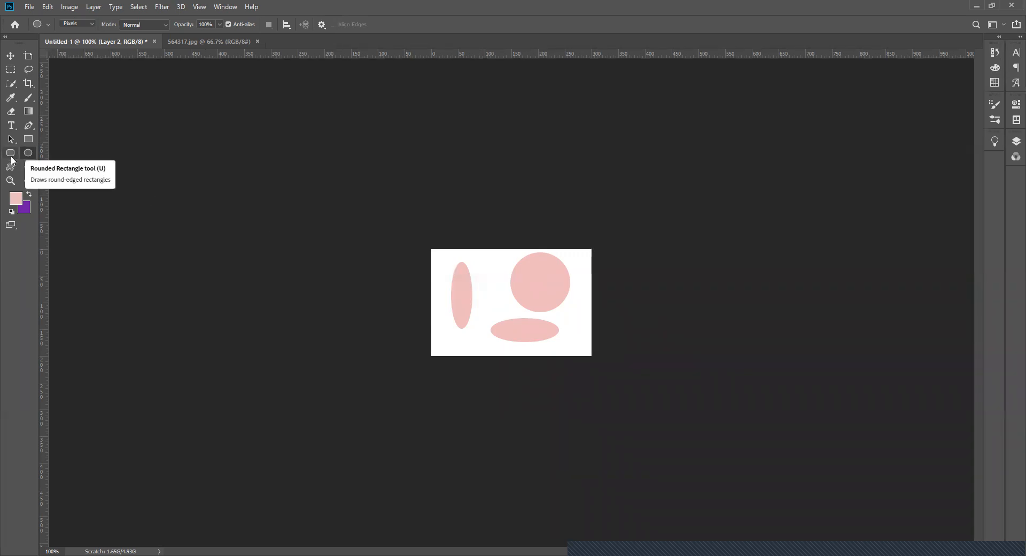
- Hide Layer 2 with the ellipses and add a new layer above it
{"action": "left_click", "coordinate": [1016, 141]}
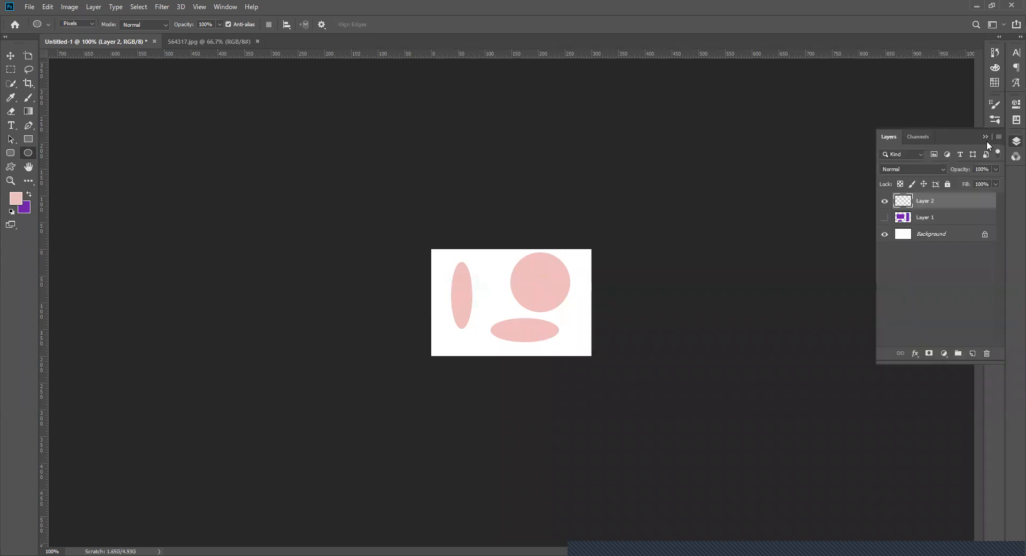
{"action": "left_click", "coordinate": [884, 201]}
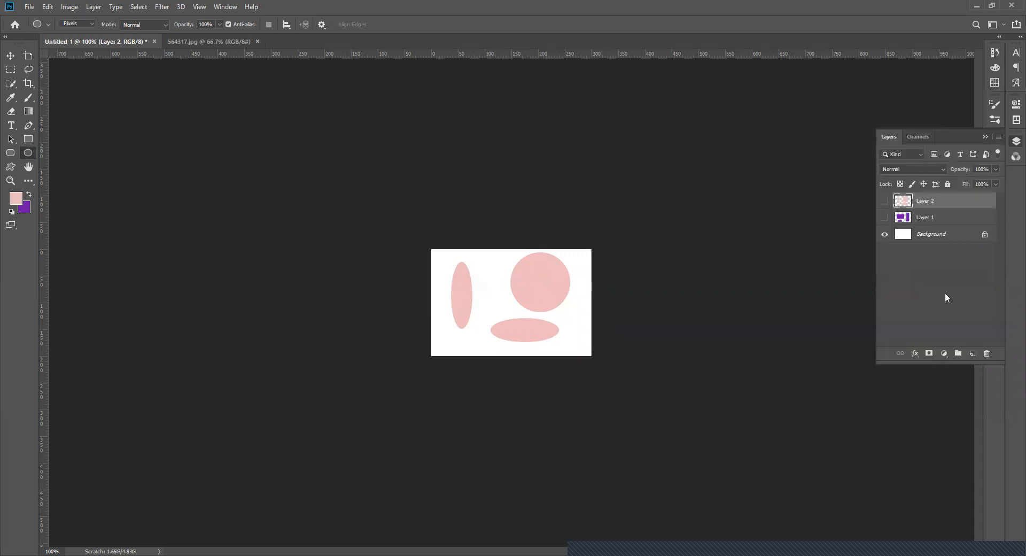
{"action": "left_click", "coordinate": [973, 354]}
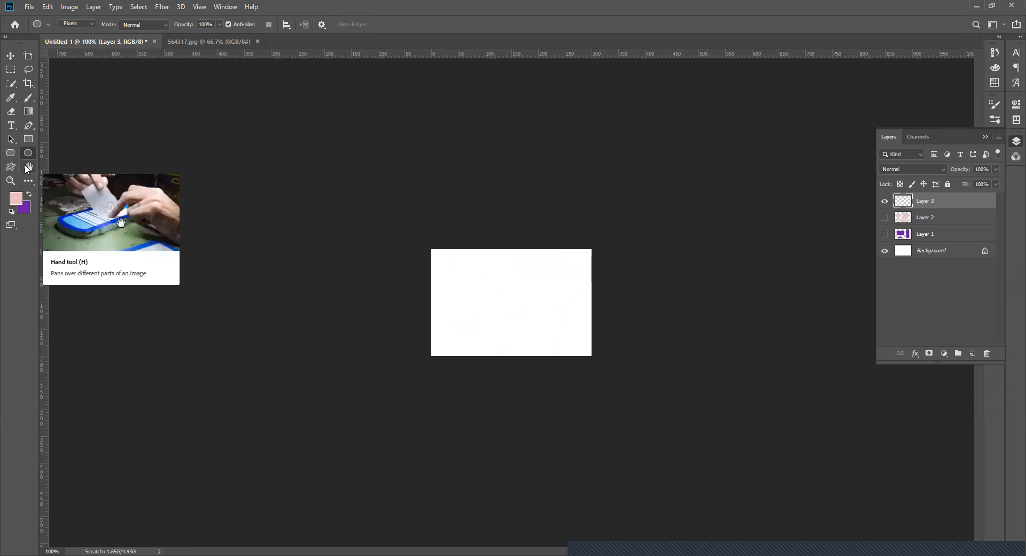
- Draw pink rounded rectangles with a 50 px corner radius on Layer 3, ending with a large one covering most of the canvas
{"action": "left_click", "coordinate": [15, 155]}
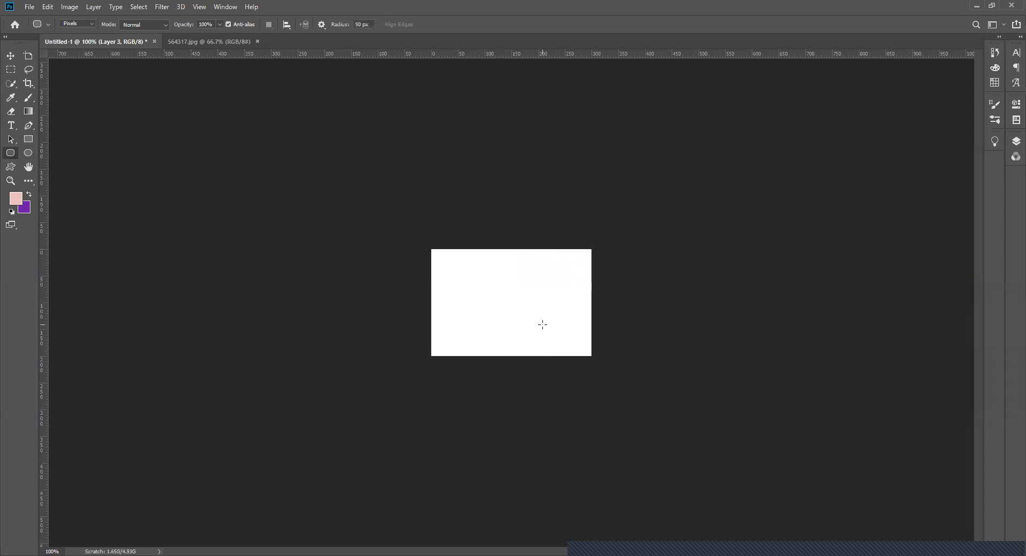
{"action": "left_click_drag", "start_coordinate": [461, 290], "coordinate": [543, 324]}
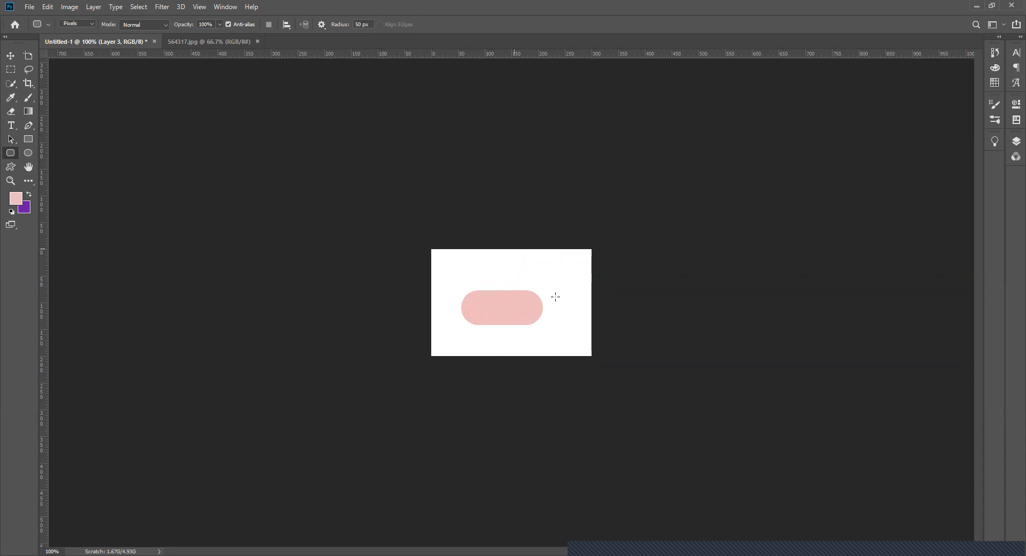
{"action": "left_click_drag", "start_coordinate": [555, 297], "coordinate": [597, 311]}
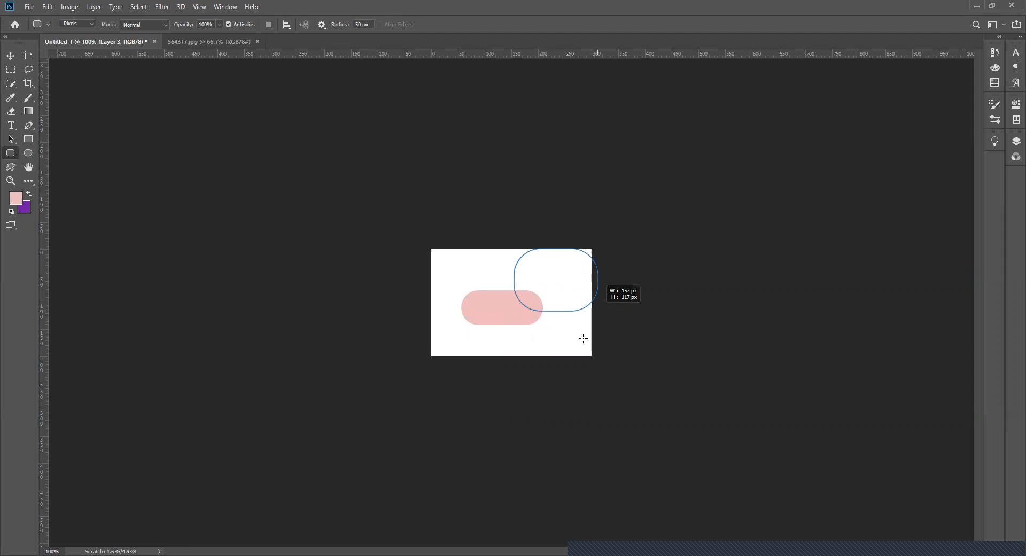
{"action": "left_click_drag", "start_coordinate": [573, 343], "coordinate": [577, 354]}
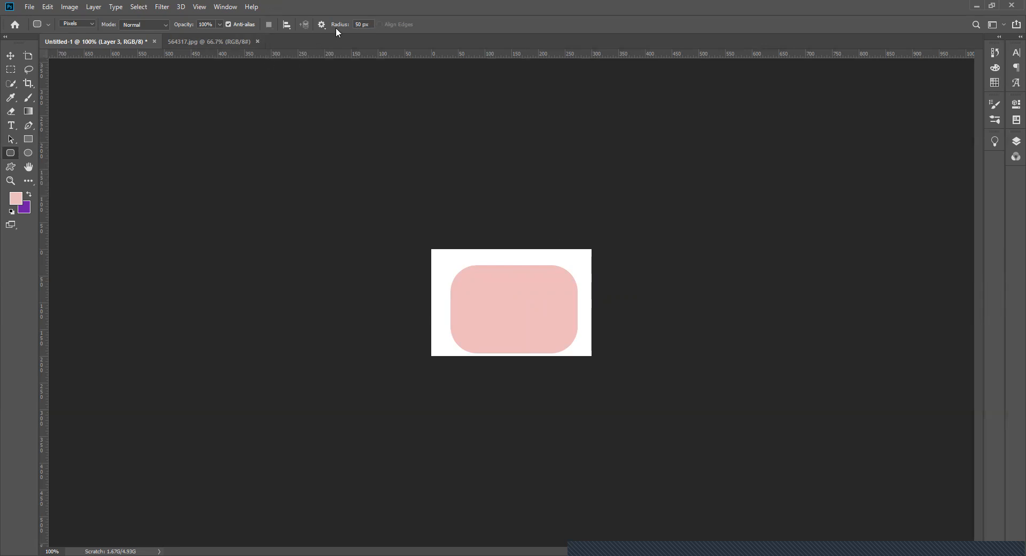
- Set the corner radius to 10 px, swap the foreground to purple and draw a rounded square over the pink shape's upper-left part
{"action": "left_click", "coordinate": [362, 24]}
{"action": "left_click", "coordinate": [29, 196]}
{"action": "type", "text": "10"}
{"action": "left_click_drag", "start_coordinate": [447, 263], "coordinate": [507, 325]}
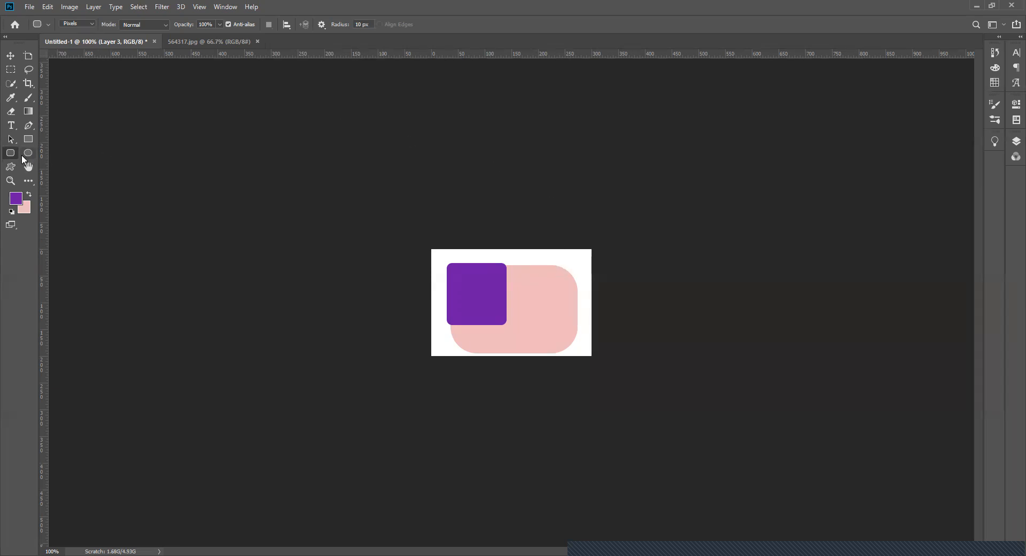
- Choose the Custom Shape tool and add a new layer above Layer 3
{"action": "left_click", "coordinate": [10, 167]}
{"action": "left_click", "coordinate": [1016, 141]}
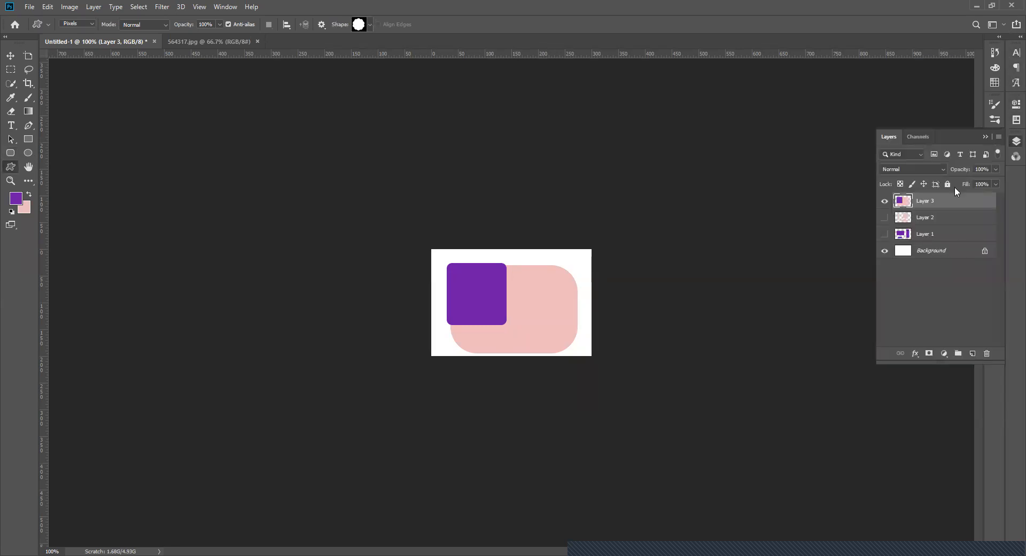
{"action": "left_click", "coordinate": [972, 353]}
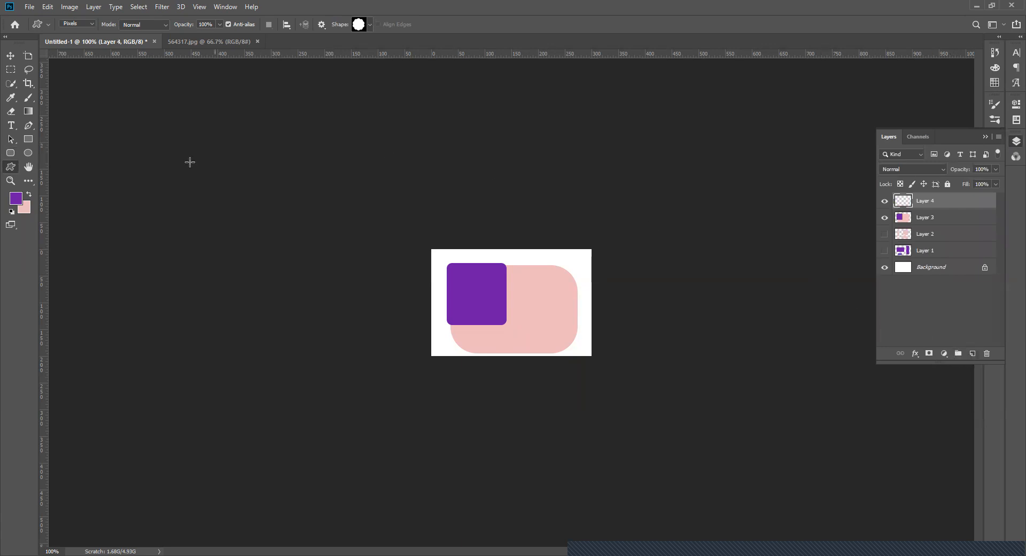
- Try to draw a scalloped custom shape over the rounded rectangles on Layer 4, and undo it
{"action": "left_click", "coordinate": [10, 169]}
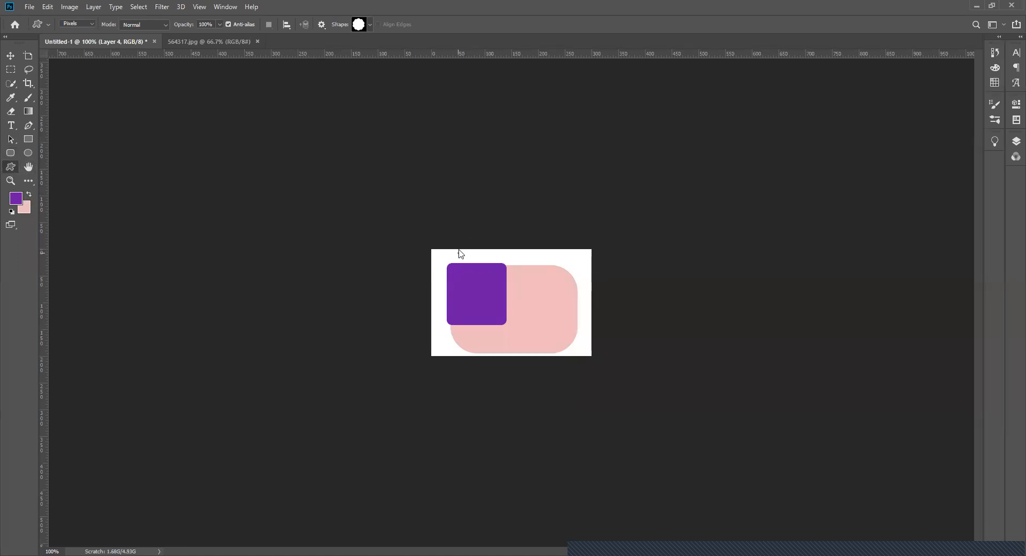
{"action": "left_click", "coordinate": [458, 254]}
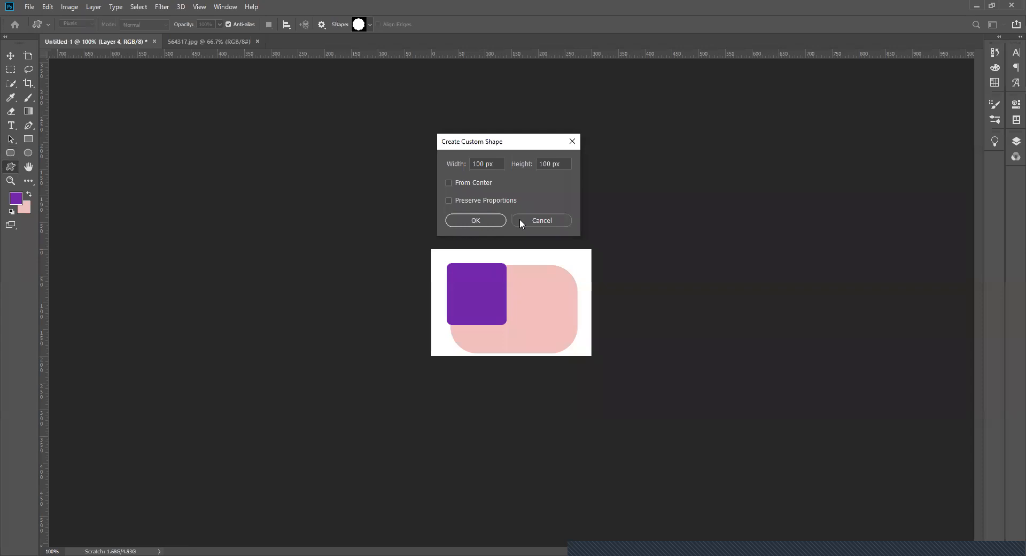
{"action": "key", "text": "Escape"}
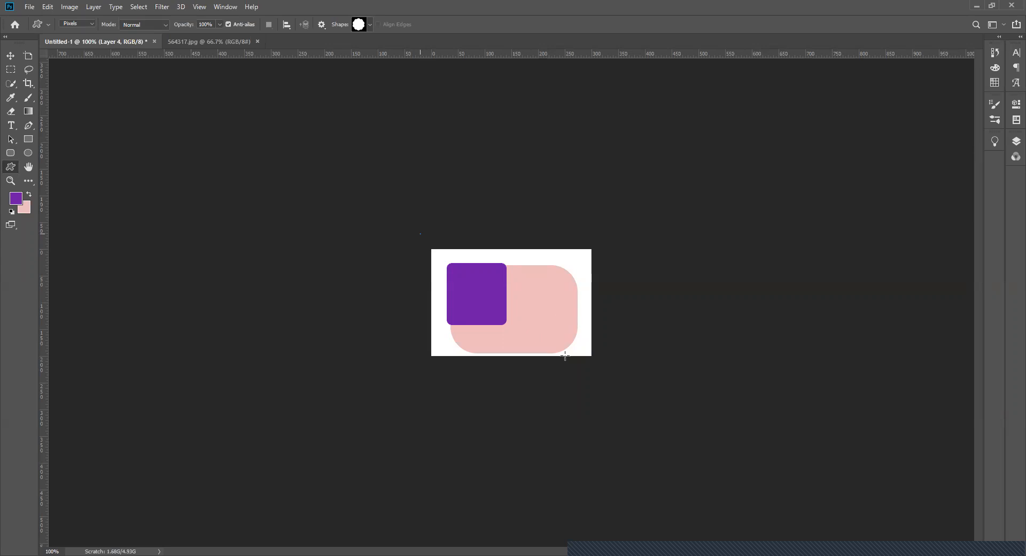
{"action": "left_click_drag", "start_coordinate": [420, 234], "coordinate": [564, 356]}
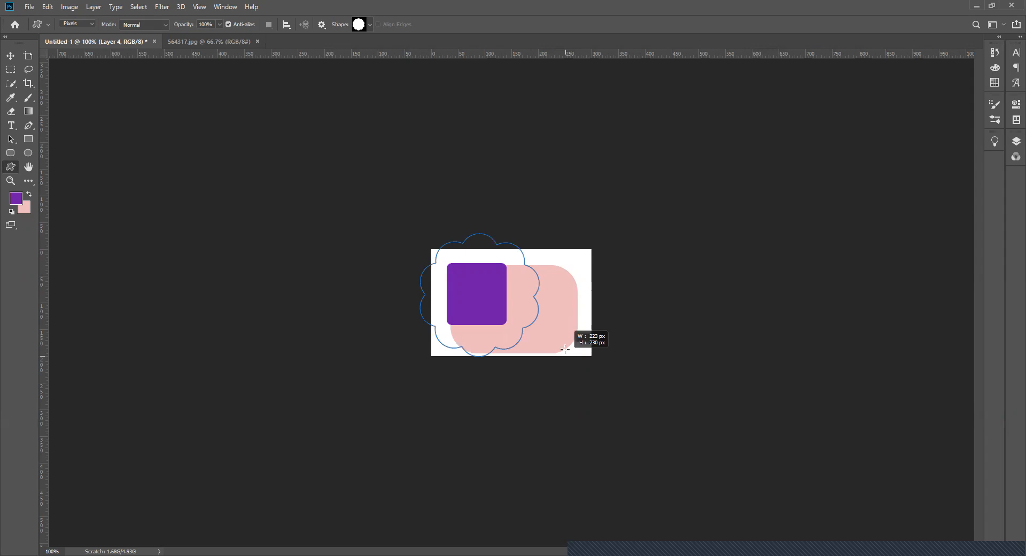
{"action": "left_click_drag", "start_coordinate": [565, 349], "coordinate": [565, 349]}
{"action": "key", "text": "ctrl+z"}
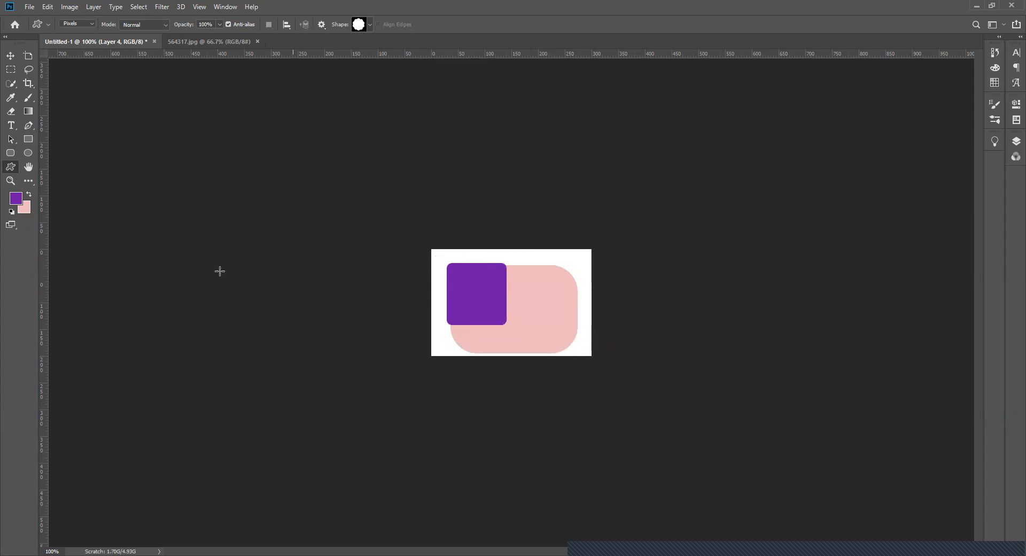
- Set the foreground to bright red and draw a large scalloped shape mid-canvas on Layer 4, overlapping the rounded rectangles
{"action": "left_click", "coordinate": [15, 198]}
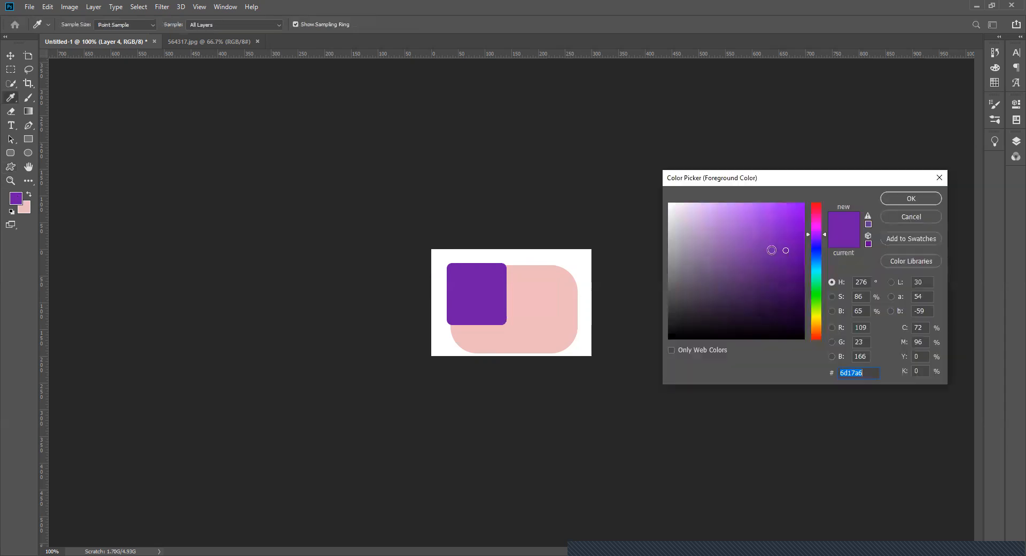
{"action": "left_click", "coordinate": [817, 210]}
{"action": "left_click_drag", "start_coordinate": [818, 210], "coordinate": [818, 204]}
{"action": "left_click_drag", "start_coordinate": [815, 333], "coordinate": [815, 342]}
{"action": "left_click", "coordinate": [795, 224]}
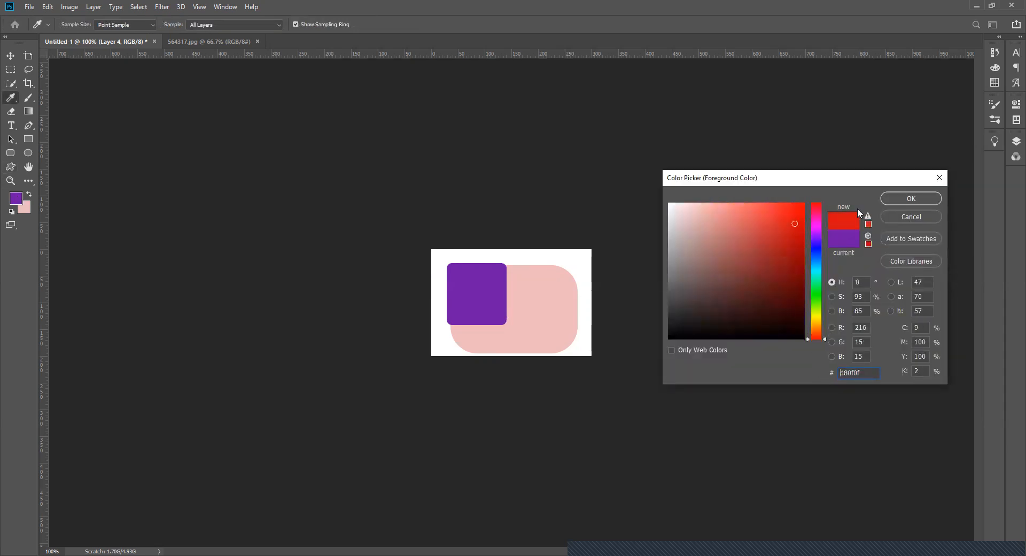
{"action": "left_click", "coordinate": [911, 198]}
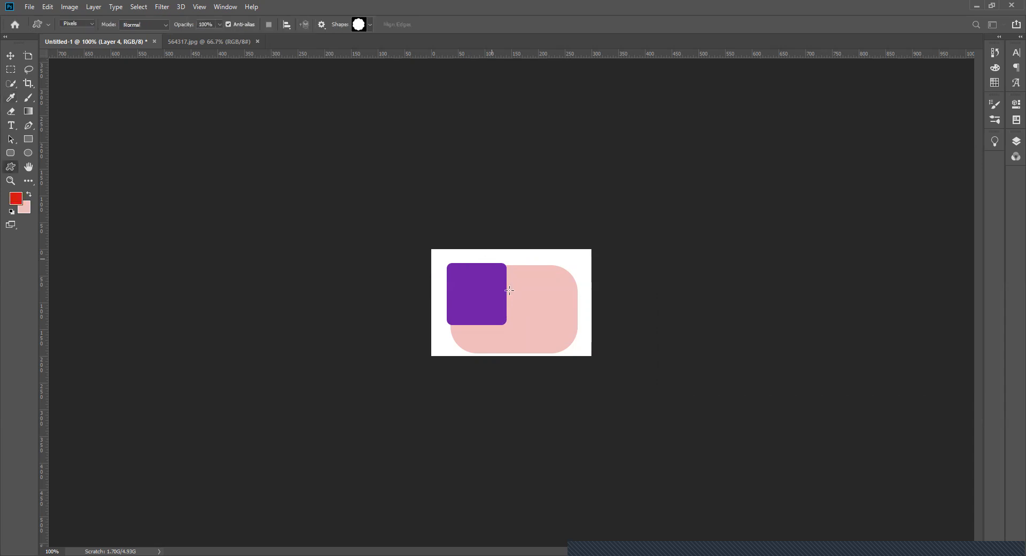
{"action": "mouse_move", "coordinate": [510, 290]}
{"action": "left_mouse_down"}
{"action": "mouse_move", "coordinate": [566, 362]}
{"action": "mouse_move", "coordinate": [552, 367]}
{"action": "mouse_move", "coordinate": [602, 370]}
{"action": "left_mouse_up"}
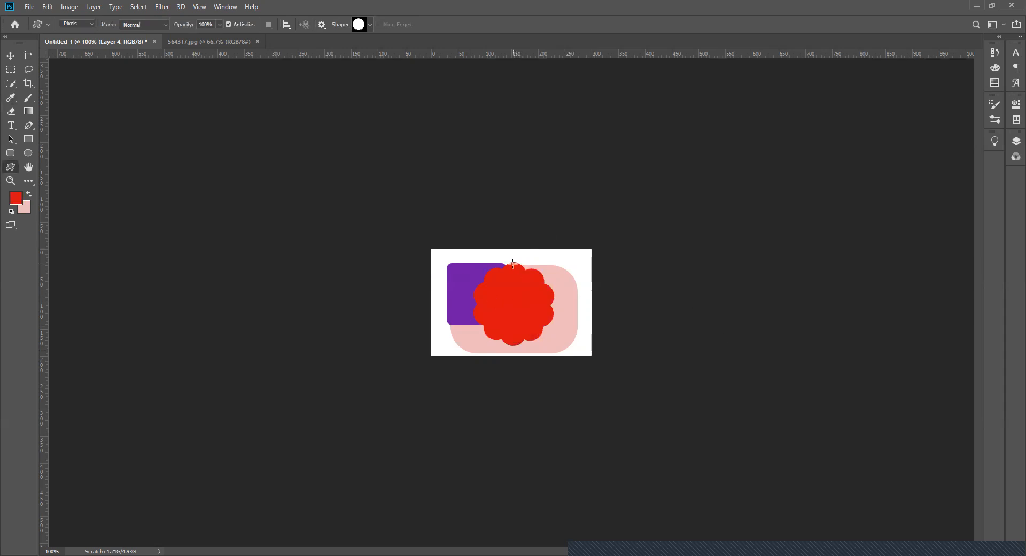
{"action": "left_click", "coordinate": [369, 25]}
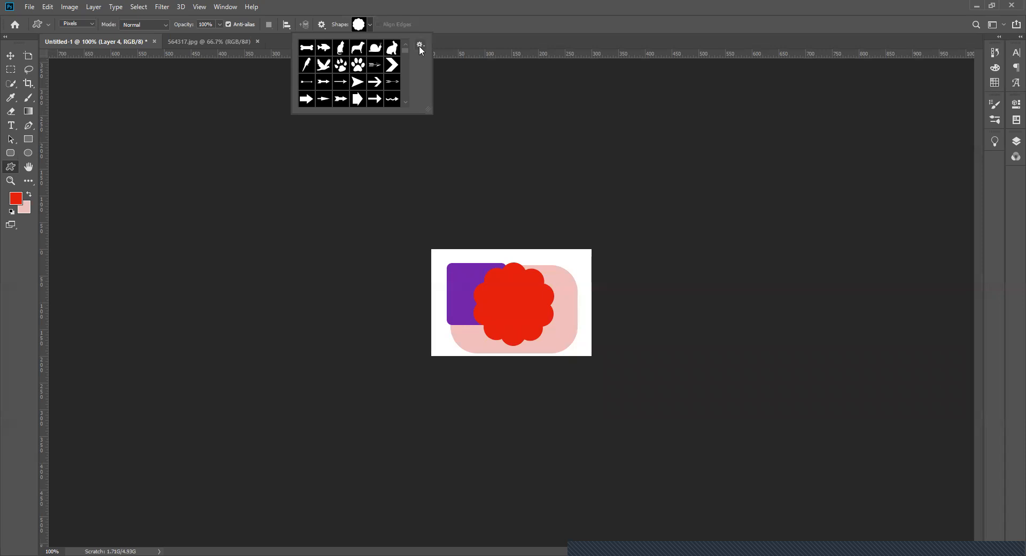
{"action": "left_click", "coordinate": [421, 46]}
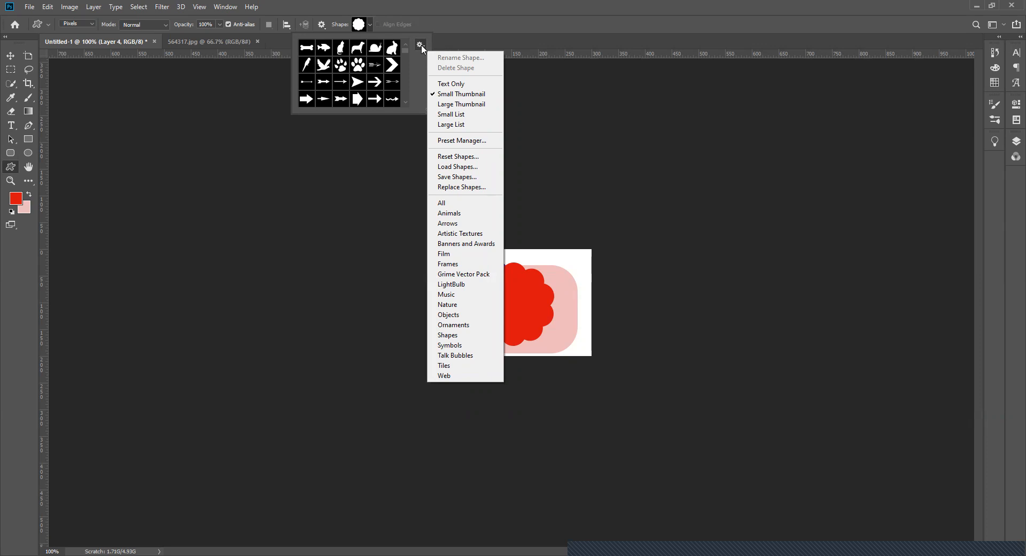
{"action": "left_click", "coordinate": [324, 66]}
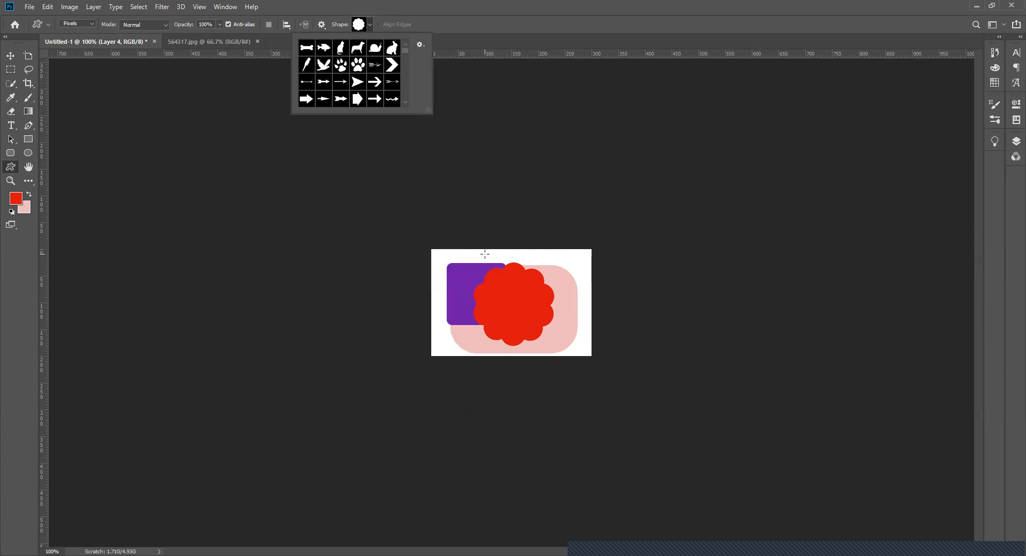
{"action": "left_click_drag", "start_coordinate": [496, 269], "coordinate": [485, 255]}
{"action": "key", "text": "ctrl+z"}
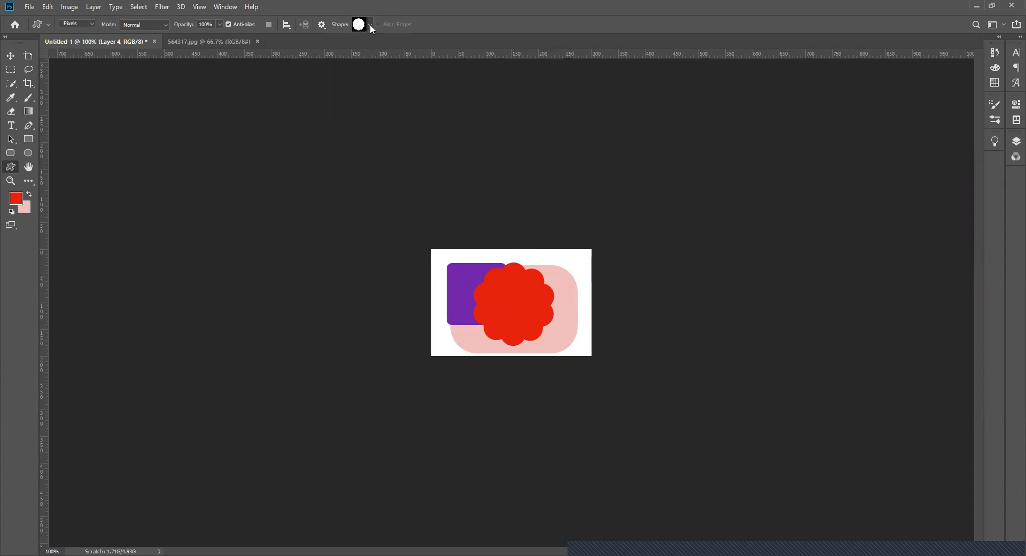
- Choose the clawed paw print shape and add a 100 × 100 px paw plus a smaller one over the purple square's upper-left corner
{"action": "left_click", "coordinate": [370, 24]}
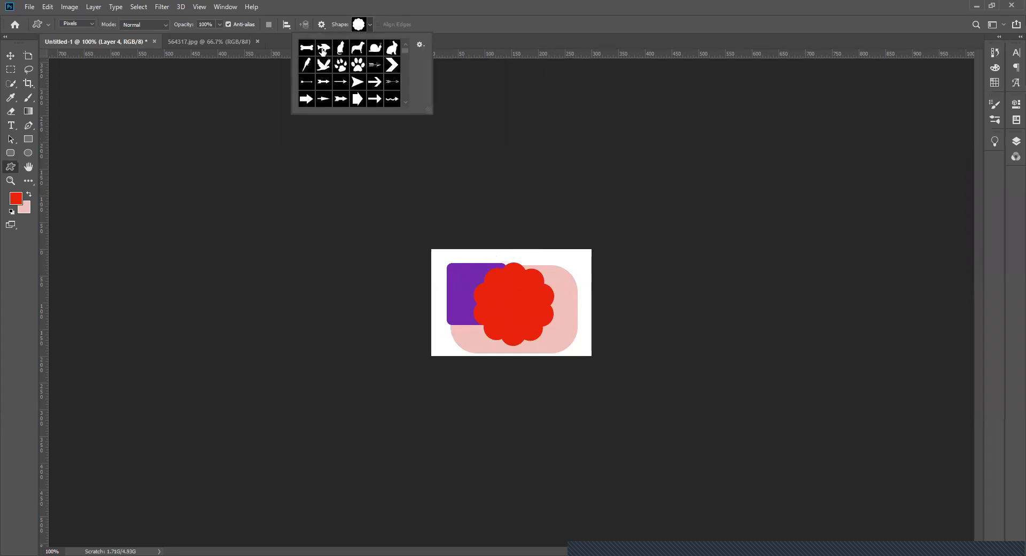
{"action": "left_click", "coordinate": [402, 102]}
{"action": "left_click", "coordinate": [402, 103]}
{"action": "left_click", "coordinate": [401, 103]}
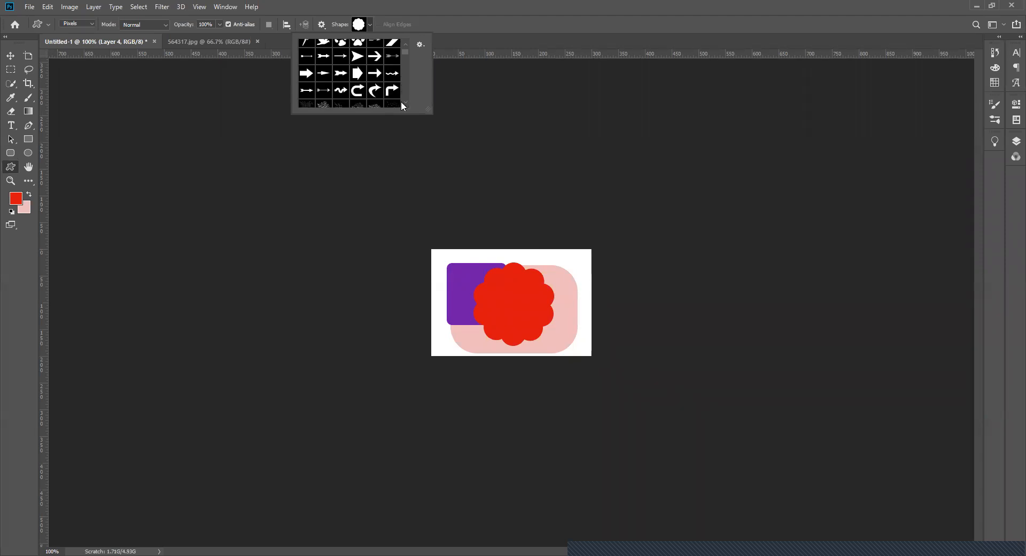
{"action": "left_click", "coordinate": [401, 102]}
{"action": "left_click", "coordinate": [401, 101]}
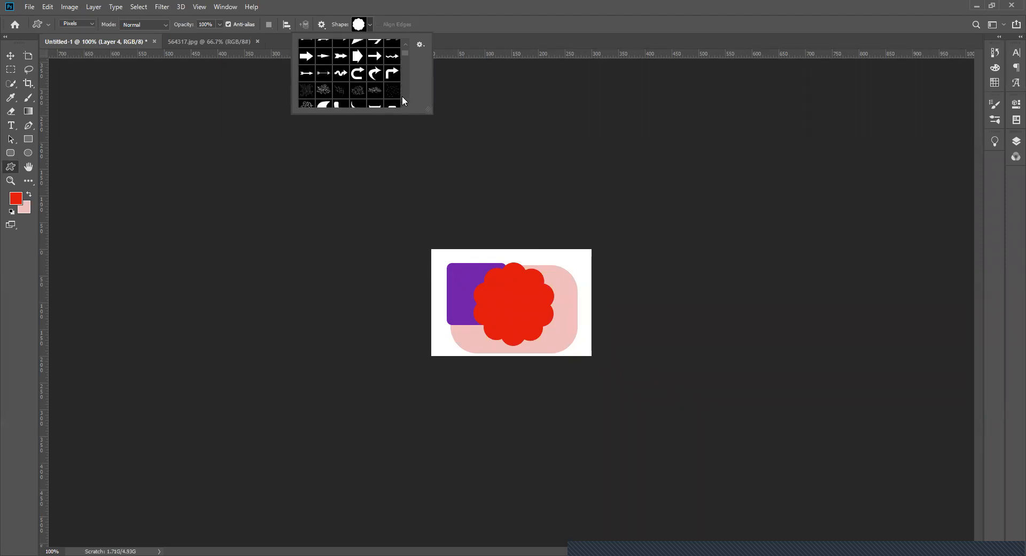
{"action": "left_click_drag", "start_coordinate": [405, 52], "coordinate": [409, 40]}
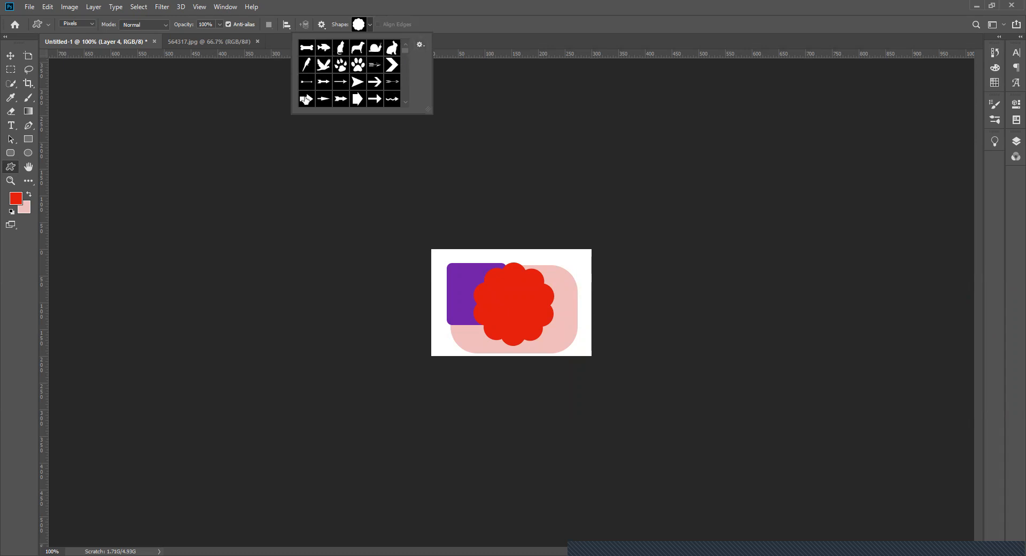
{"action": "left_click", "coordinate": [340, 65]}
{"action": "left_click", "coordinate": [447, 271]}
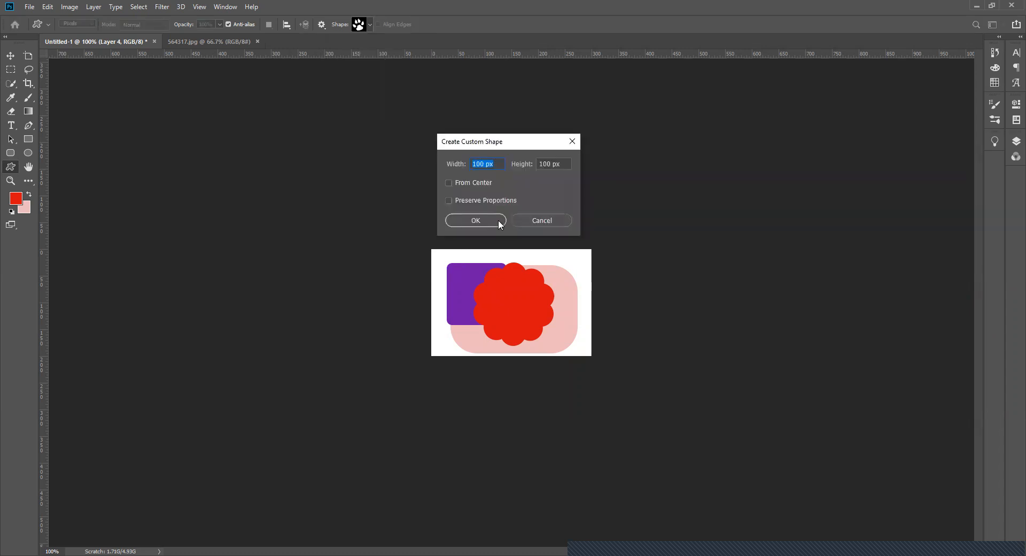
{"action": "key", "text": "Return"}
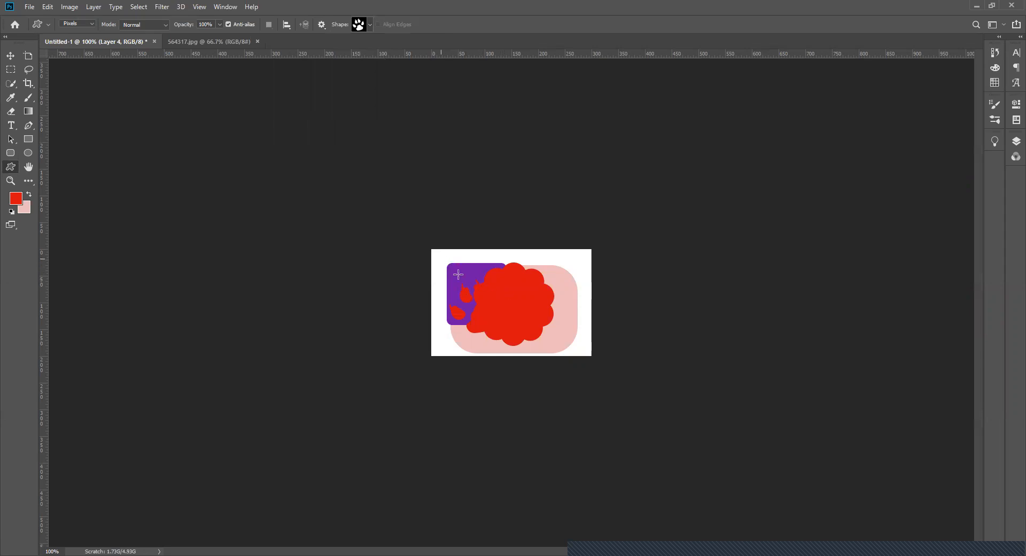
{"action": "left_click_drag", "start_coordinate": [441, 258], "coordinate": [459, 278]}
- Swap the foreground to light pink and add the text "No War" over the purple and red shapes
{"action": "left_click", "coordinate": [11, 125]}
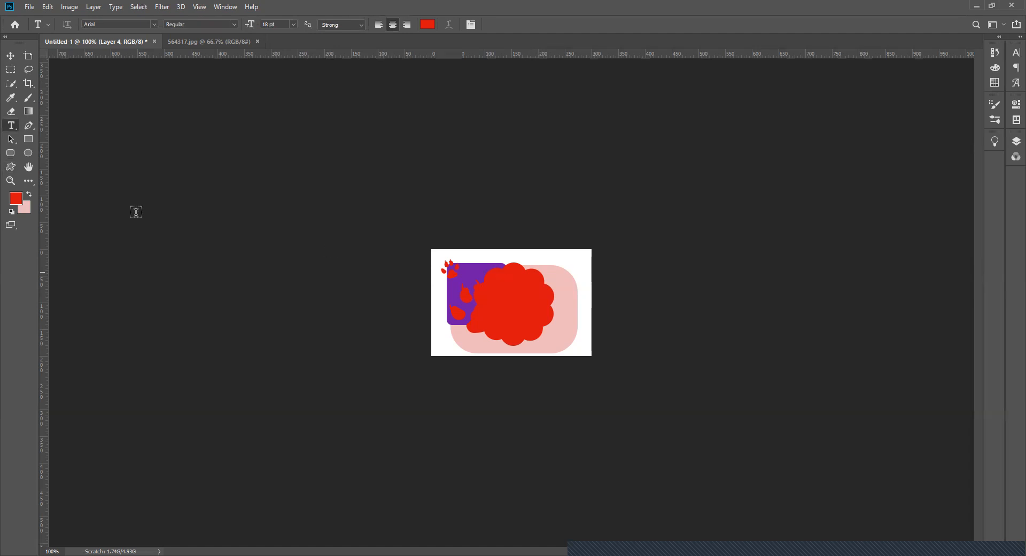
{"action": "left_click", "coordinate": [26, 198]}
{"action": "left_click", "coordinate": [25, 194]}
{"action": "left_click", "coordinate": [29, 194]}
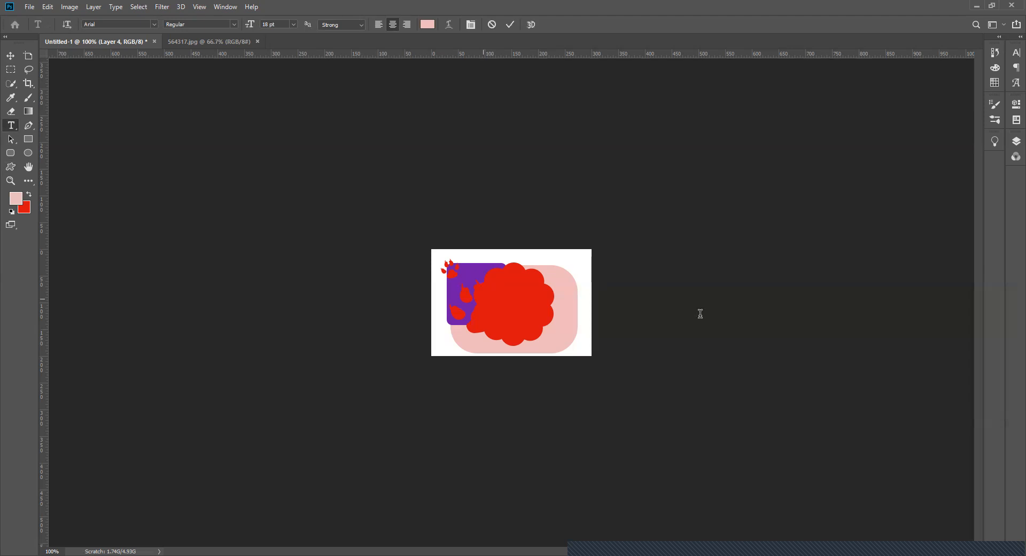
{"action": "type", "text": "No War"}
{"action": "left_click", "coordinate": [10, 56]}
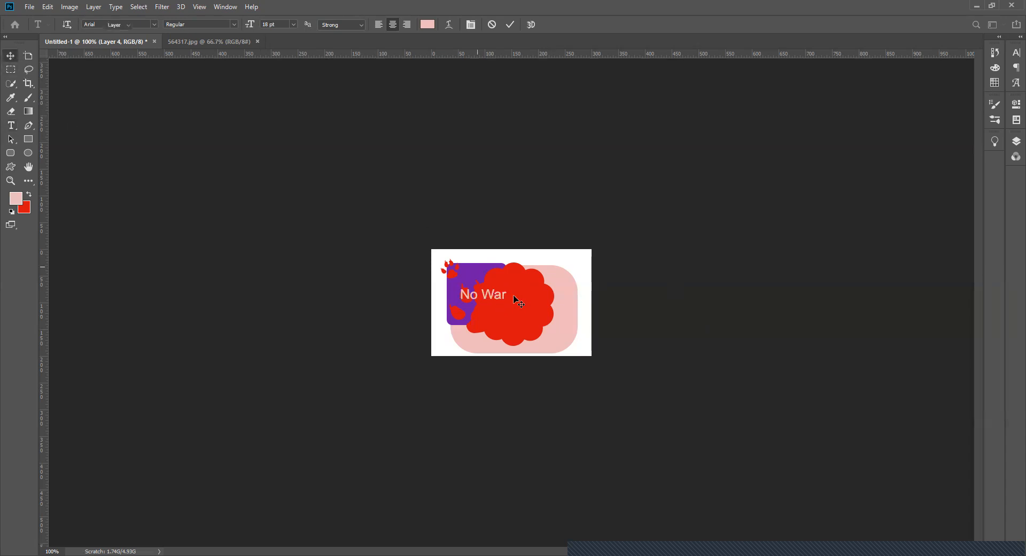
- Move the "No War" text to the centre of the red scalloped shape
{"action": "left_click", "coordinate": [1012, 143]}
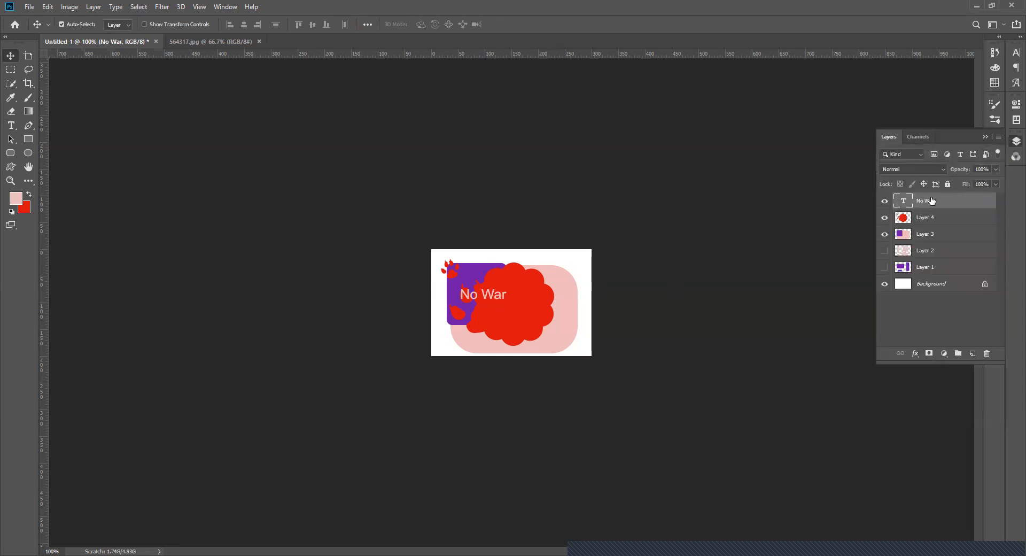
{"action": "left_click", "coordinate": [500, 296]}
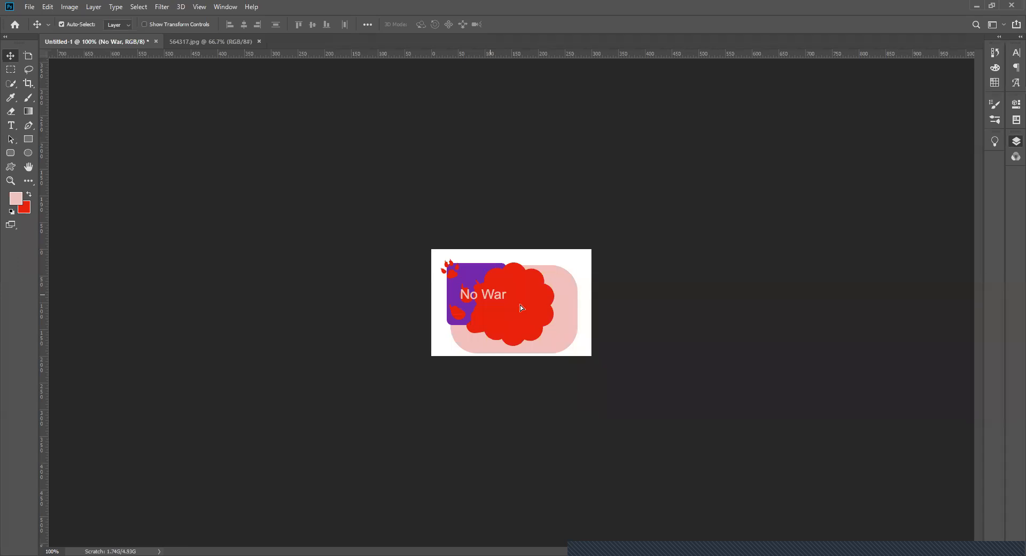
{"action": "left_click_drag", "start_coordinate": [490, 295], "coordinate": [521, 304]}
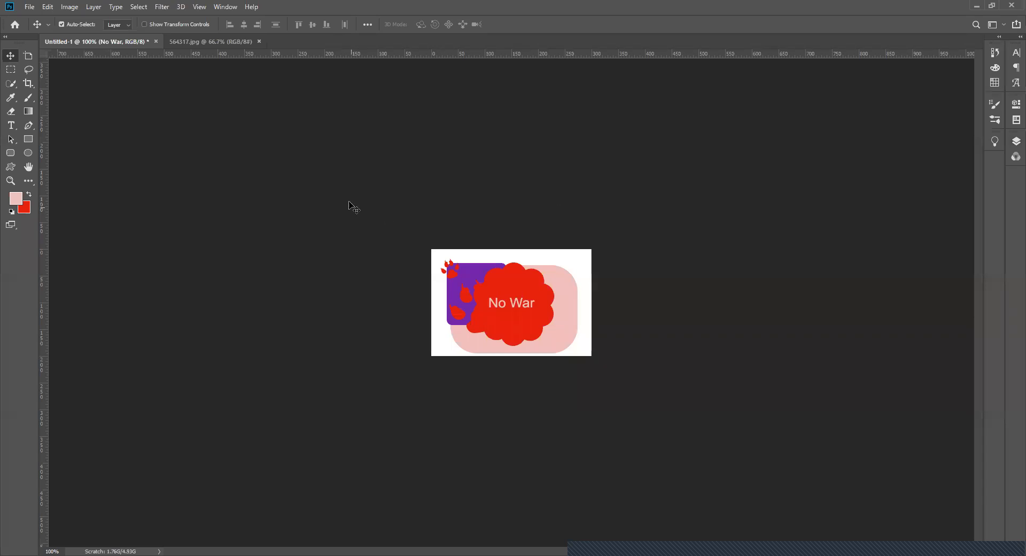
- Open the "No War" text for editing and review its font style and anti-aliasing options, leaving the layer deselected
{"action": "left_click", "coordinate": [1010, 141]}
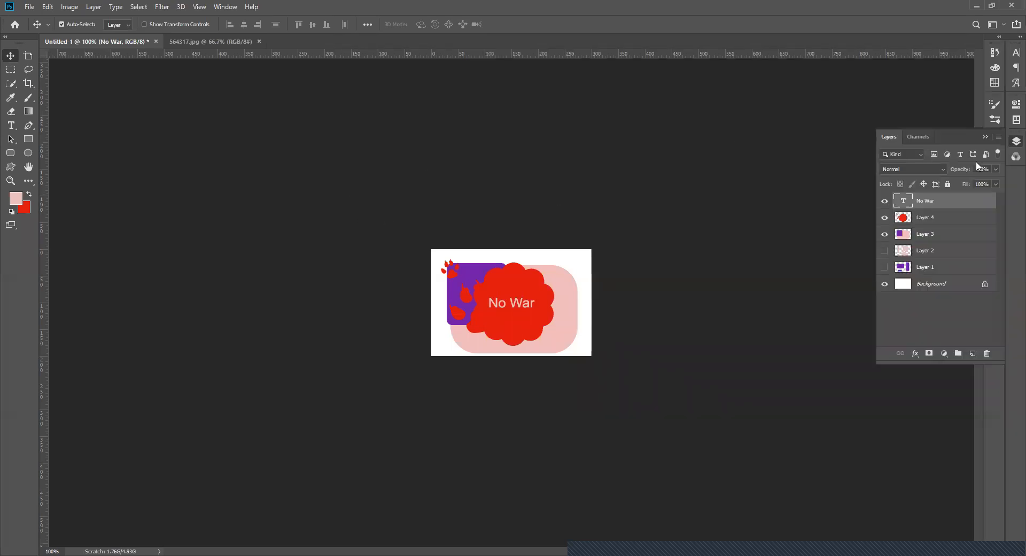
{"action": "double_click", "coordinate": [910, 201]}
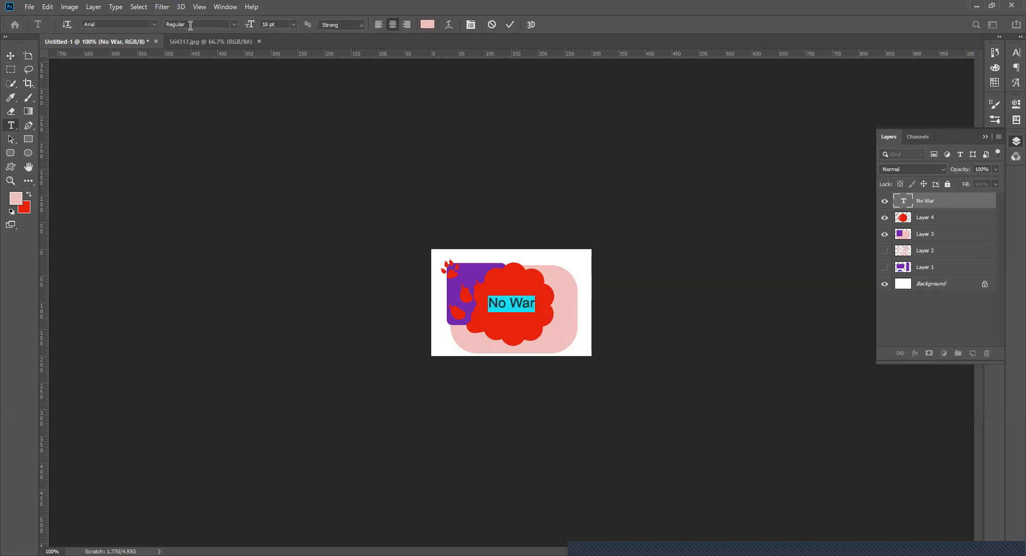
{"action": "left_click", "coordinate": [234, 24]}
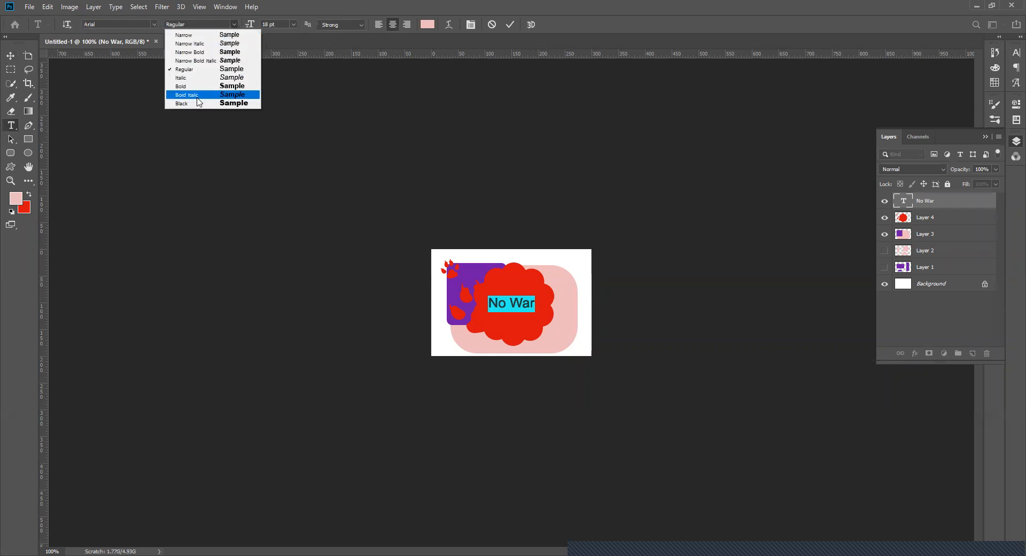
{"action": "left_click", "coordinate": [292, 24]}
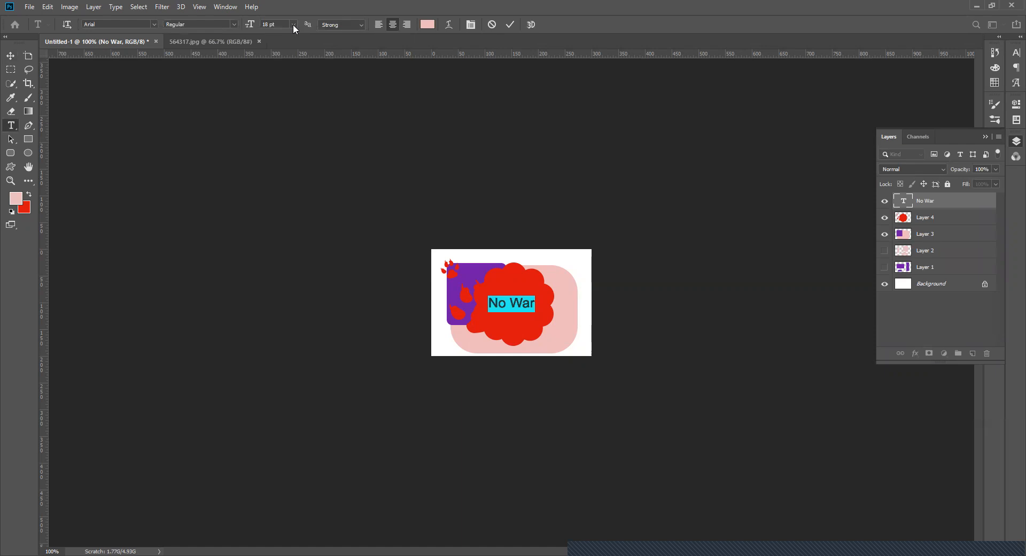
{"action": "left_click", "coordinate": [361, 24]}
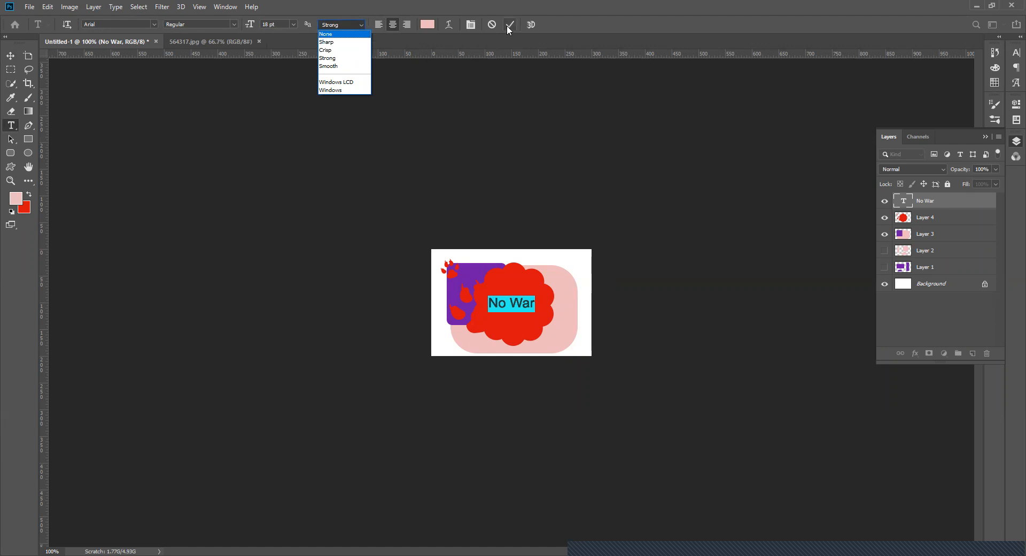
{"action": "left_click", "coordinate": [490, 201]}
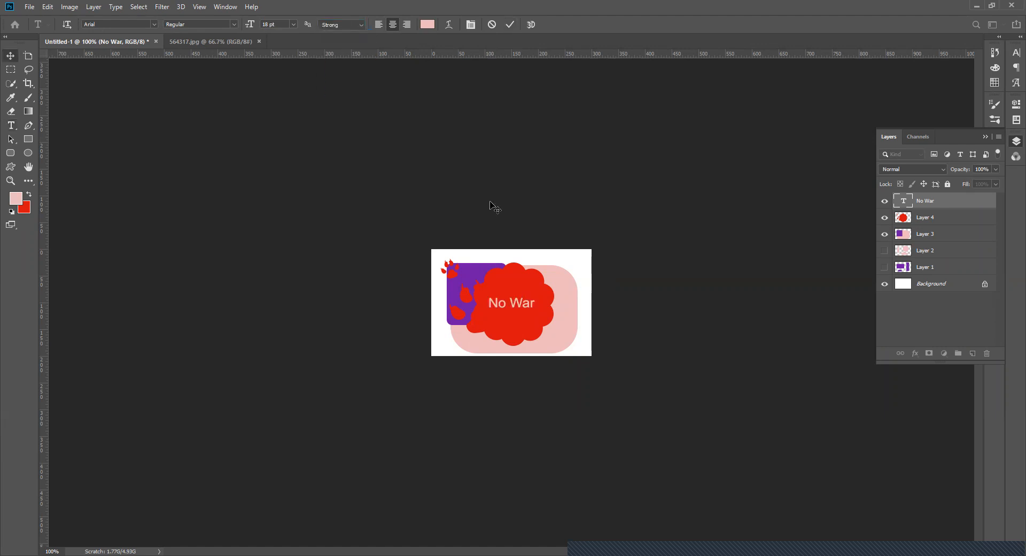
{"action": "left_click", "coordinate": [490, 201]}
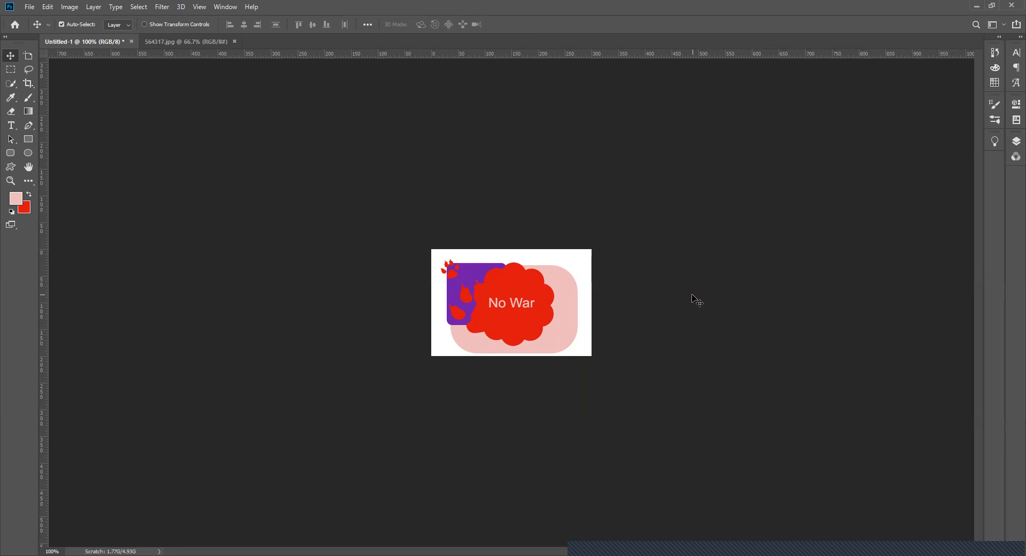
- Zoom in on the "No War" text up to 12800% to examine the pixels of its letters, and start zooming back out
{"action": "left_click", "coordinate": [30, 169]}
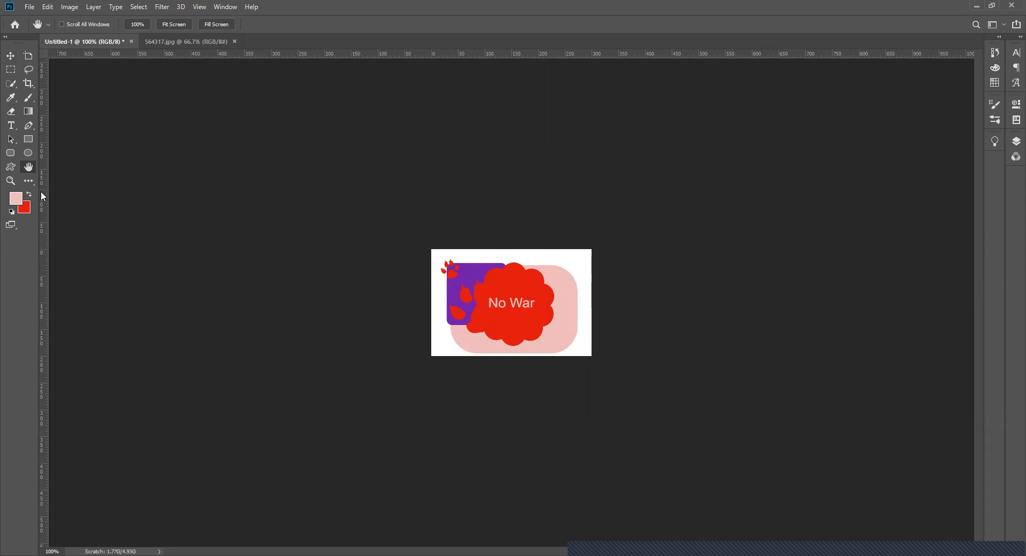
{"action": "left_click", "coordinate": [10, 180]}
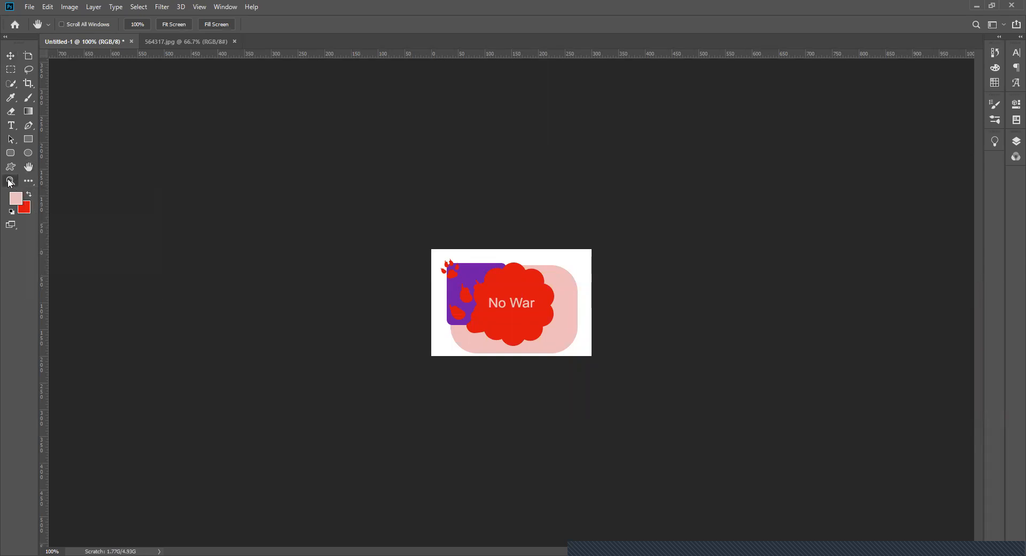
{"action": "left_click", "coordinate": [505, 306]}
{"action": "left_click", "coordinate": [505, 306]}
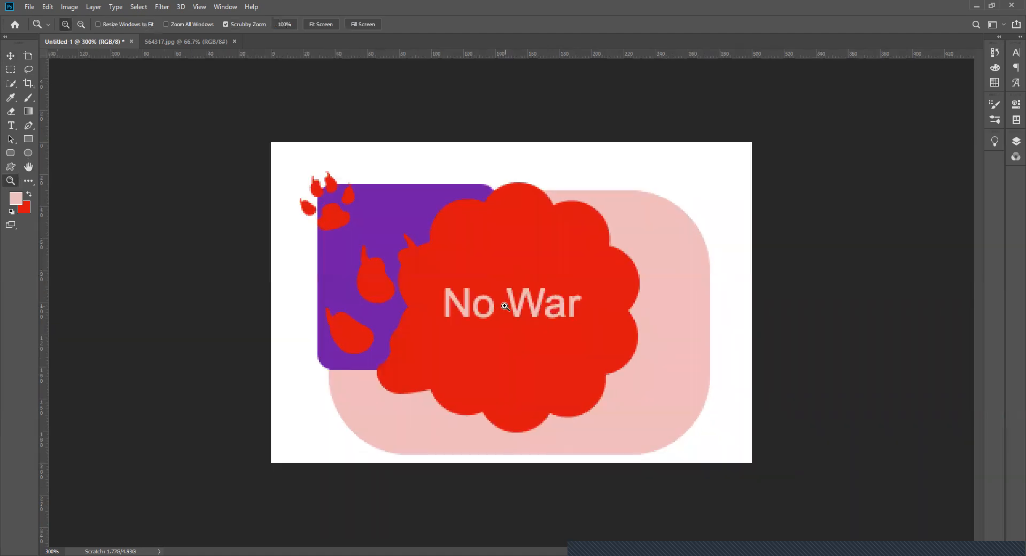
{"action": "left_click", "coordinate": [505, 306]}
{"action": "left_click", "coordinate": [505, 306]}
{"action": "left_click", "coordinate": [505, 307]}
{"action": "left_click", "coordinate": [505, 306]}
{"action": "left_click", "coordinate": [505, 306]}
{"action": "left_click", "coordinate": [505, 306]}
{"action": "left_click", "coordinate": [505, 306]}
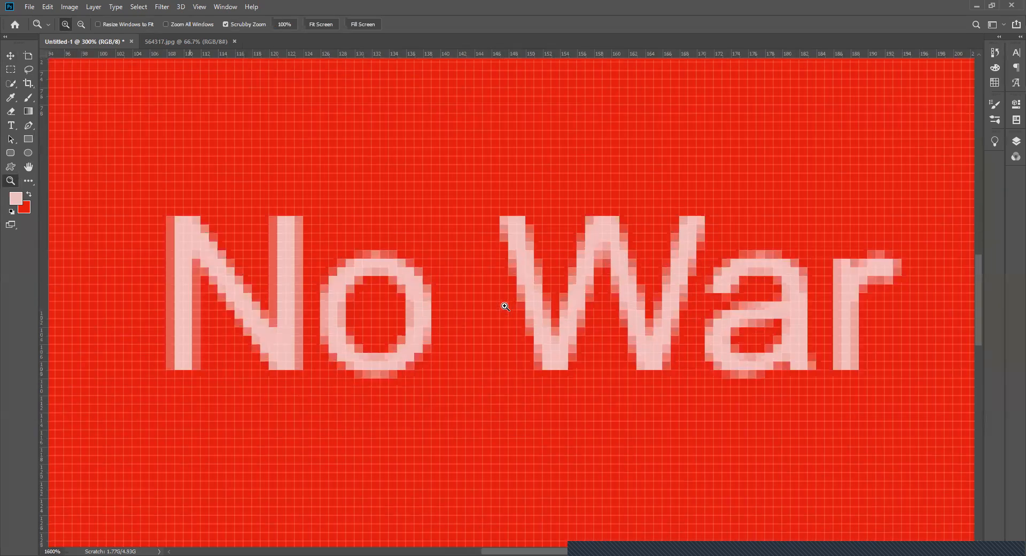
{"action": "left_click", "coordinate": [505, 307]}
{"action": "left_click", "coordinate": [505, 306]}
{"action": "left_click", "coordinate": [505, 306]}
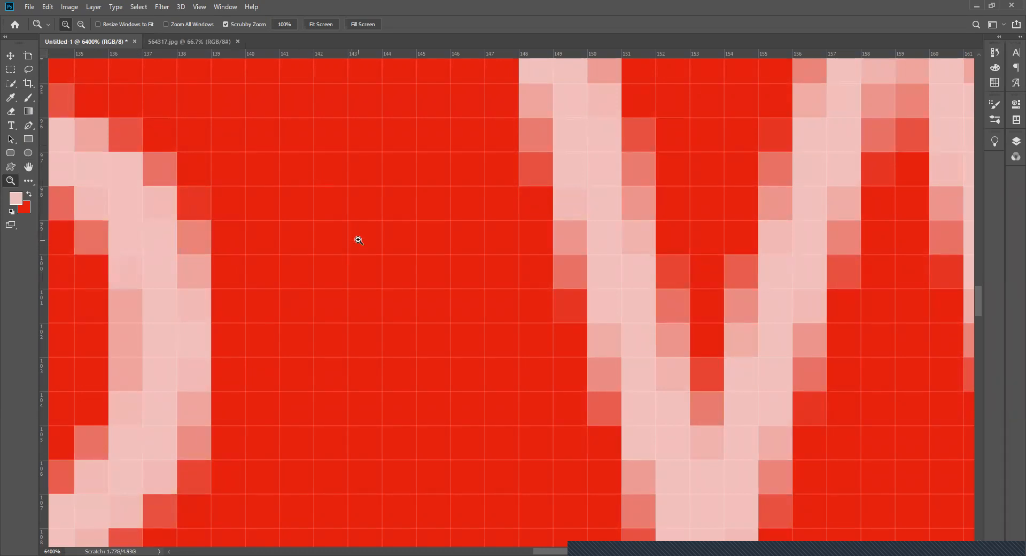
{"action": "left_click_drag", "start_coordinate": [357, 233], "coordinate": [360, 236]}
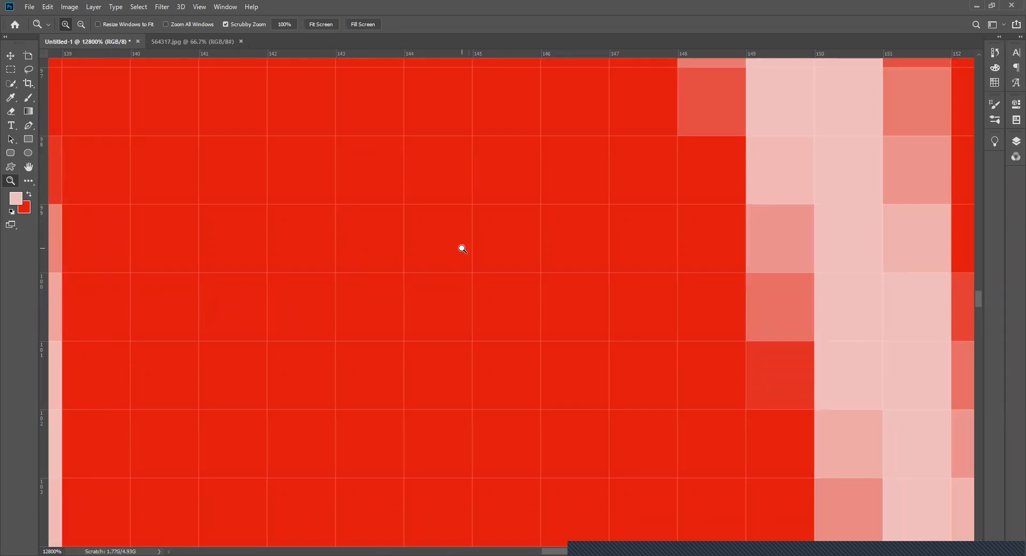
{"action": "scroll", "coordinate": [465, 241], "scroll_direction": "down", "scroll_amount": 4}
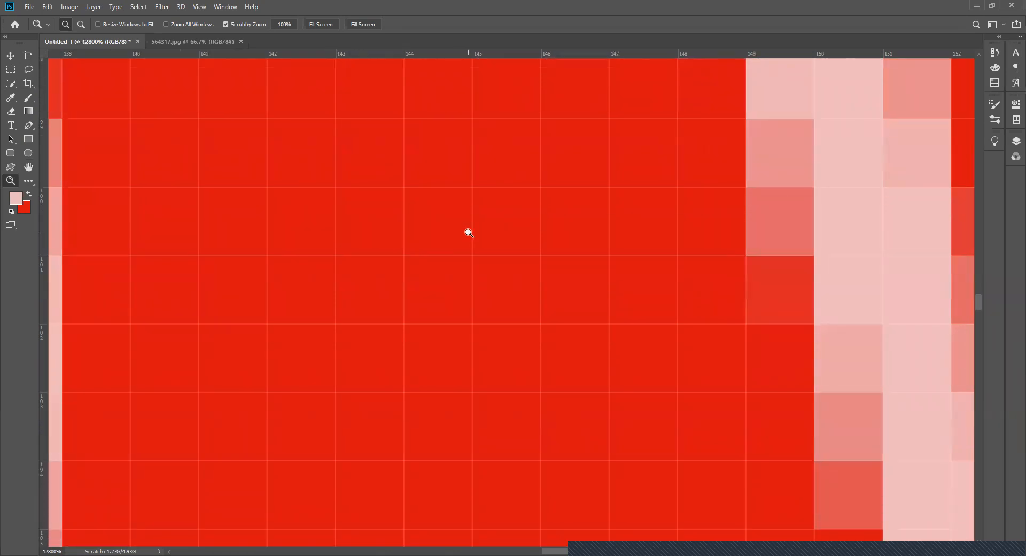
{"action": "left_click", "coordinate": [468, 233], "text": "alt"}
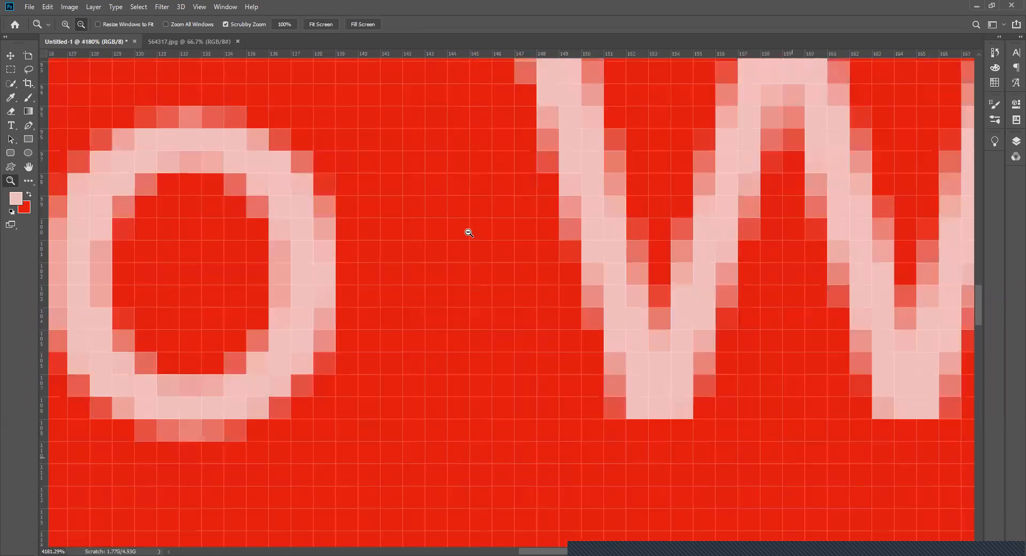
- Zoom out from the "No War" text to 217% to view the whole canvas of Untitled-1
{"action": "left_click", "coordinate": [469, 232], "text": "alt"}
{"action": "left_click", "coordinate": [468, 232], "text": "alt"}
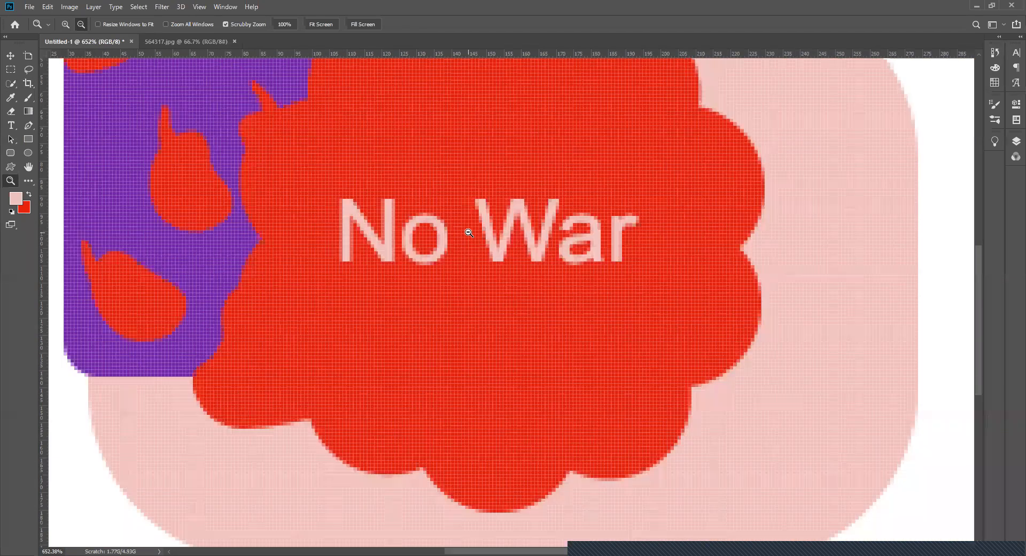
{"action": "left_click", "coordinate": [468, 233], "text": "alt"}
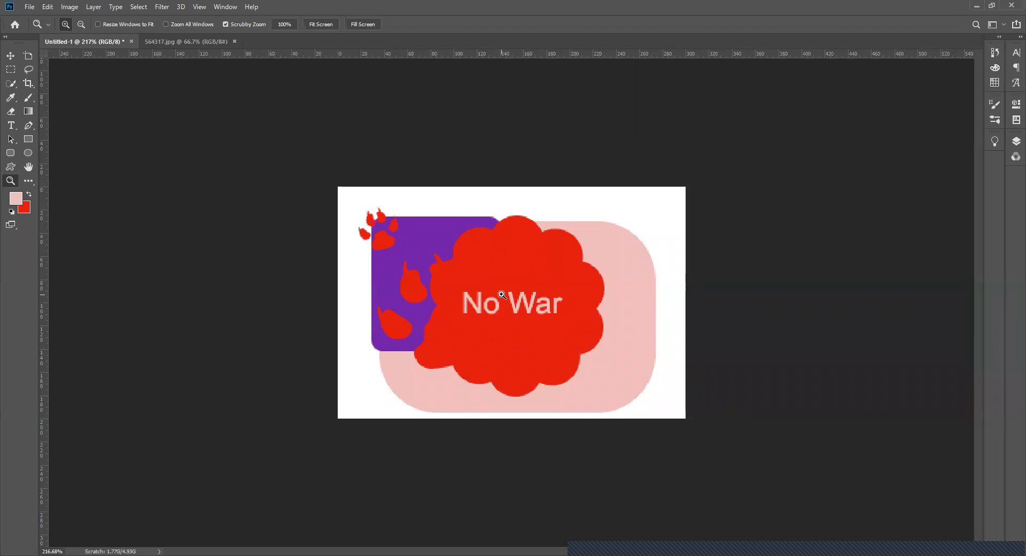
- Switch back and forth between Untitled-1 and 564317.jpg to compare the two open documents, ending on the ice cream photo
{"action": "left_click", "coordinate": [158, 40]}
{"action": "left_click", "coordinate": [89, 39]}
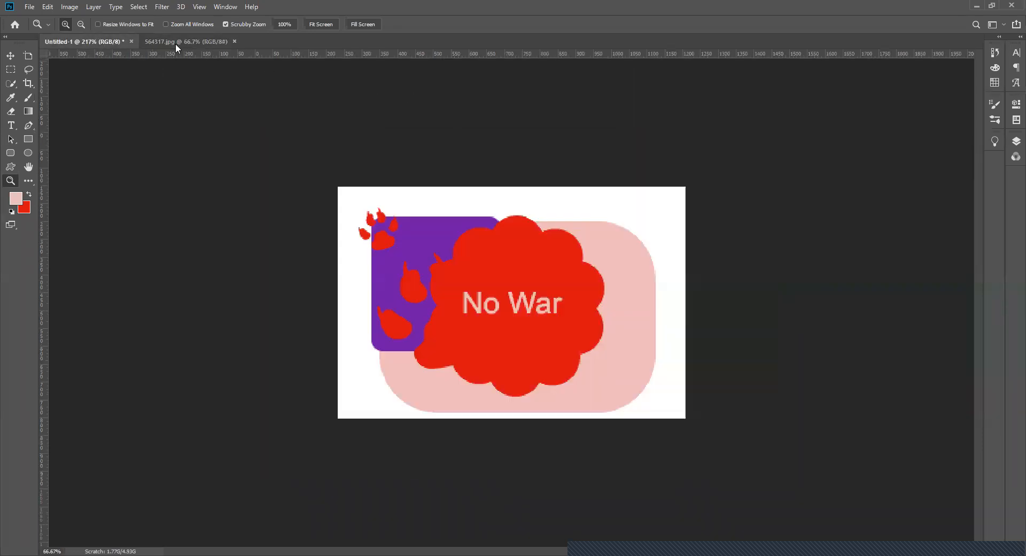
{"action": "left_click", "coordinate": [168, 43]}
{"action": "left_click", "coordinate": [92, 39]}
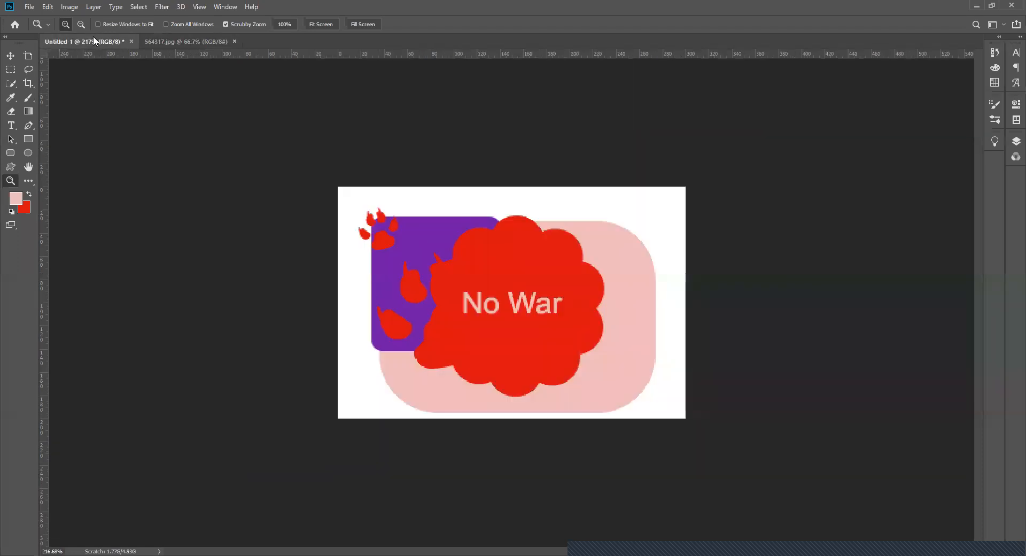
{"action": "left_click", "coordinate": [200, 40]}
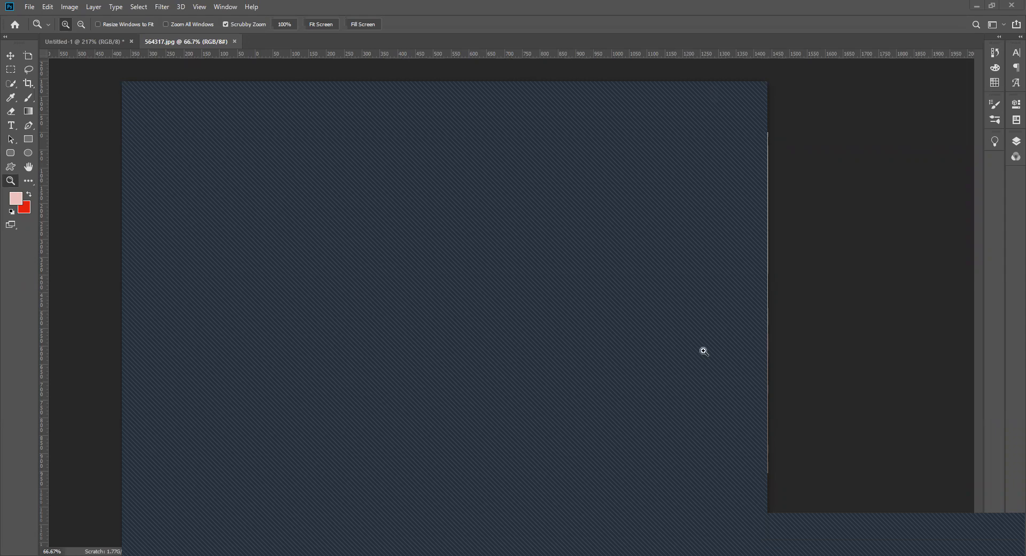
{"action": "left_click", "coordinate": [596, 542]}
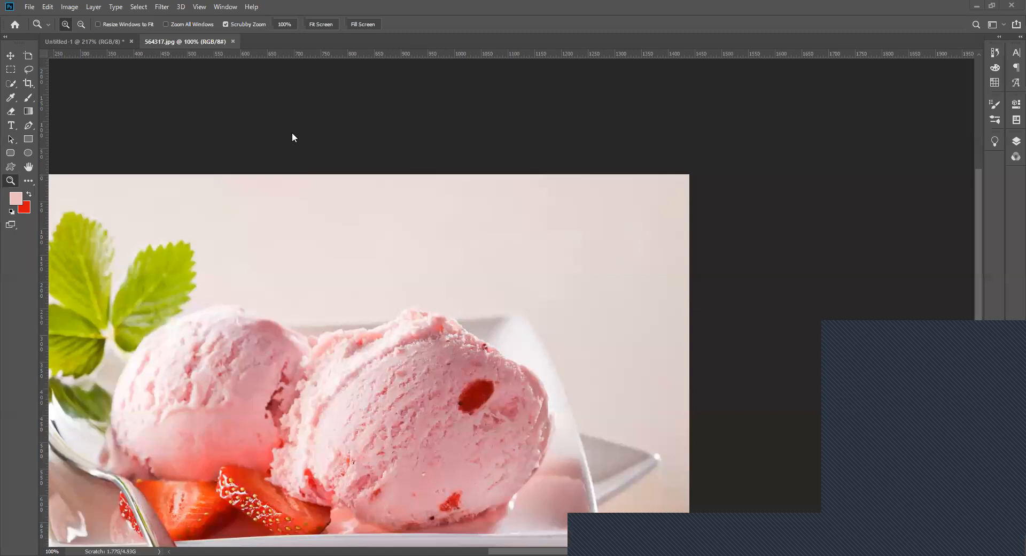
- Fit the ice cream photo on screen, zoom out to 50% and zoom back in to 66.7%
{"action": "key", "text": "ctrl+0"}
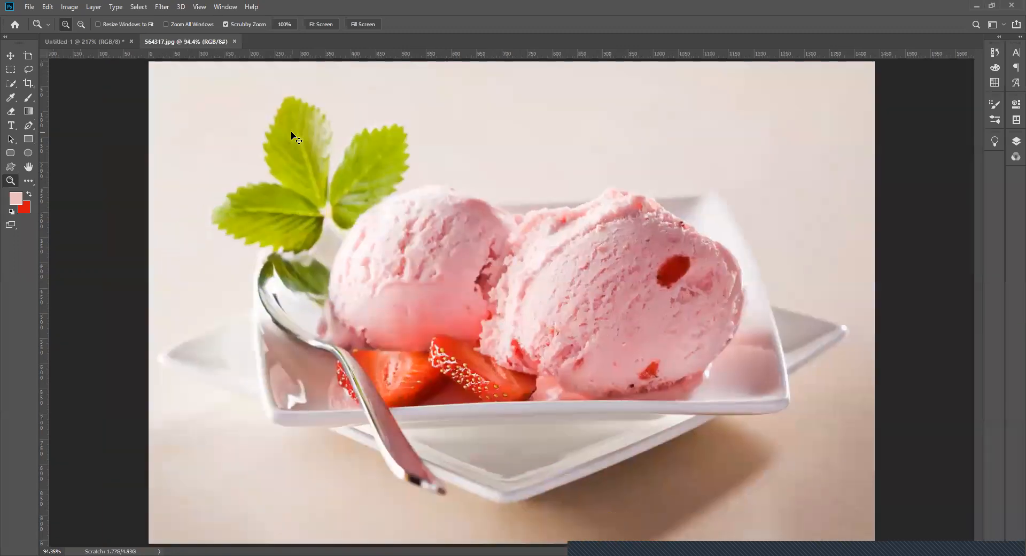
{"action": "left_click", "coordinate": [430, 290], "text": "alt"}
{"action": "left_click", "coordinate": [427, 289], "text": "alt"}
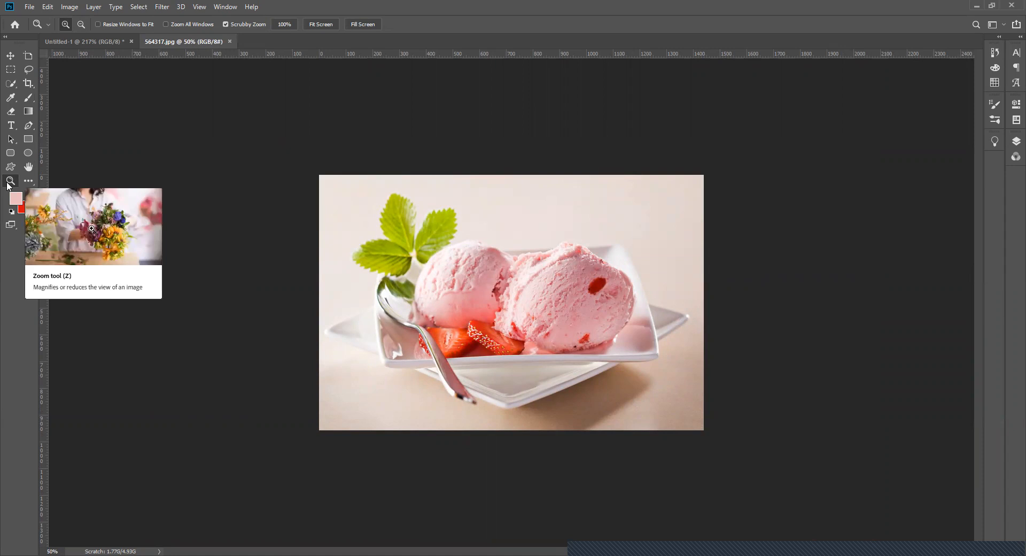
{"action": "left_click", "coordinate": [490, 295]}
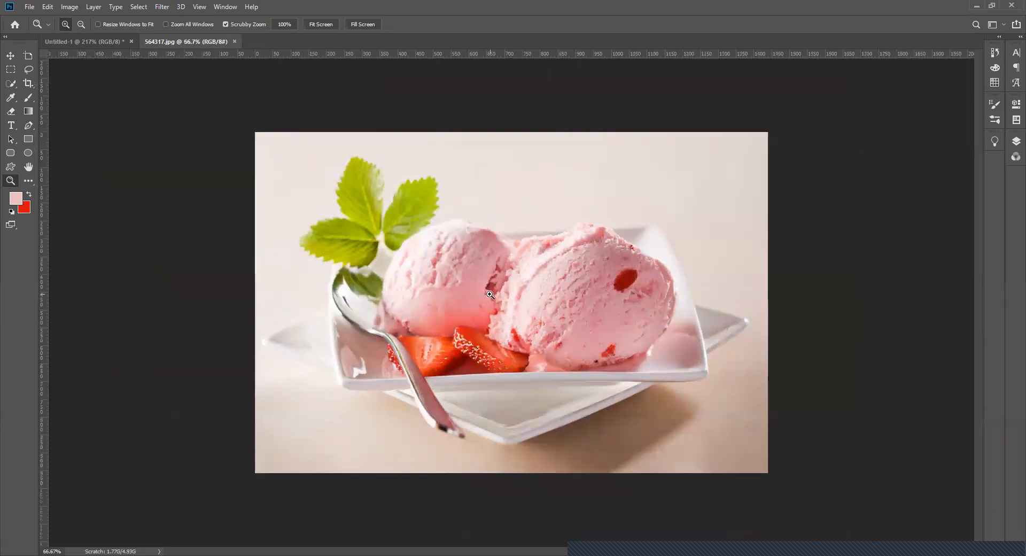
- Zoom in on the strawberry slice in the photo up to 12800% to examine its individual pixels
{"action": "left_click", "coordinate": [457, 348]}
{"action": "left_click", "coordinate": [457, 348]}
{"action": "left_click", "coordinate": [457, 348]}
{"action": "left_click", "coordinate": [457, 347]}
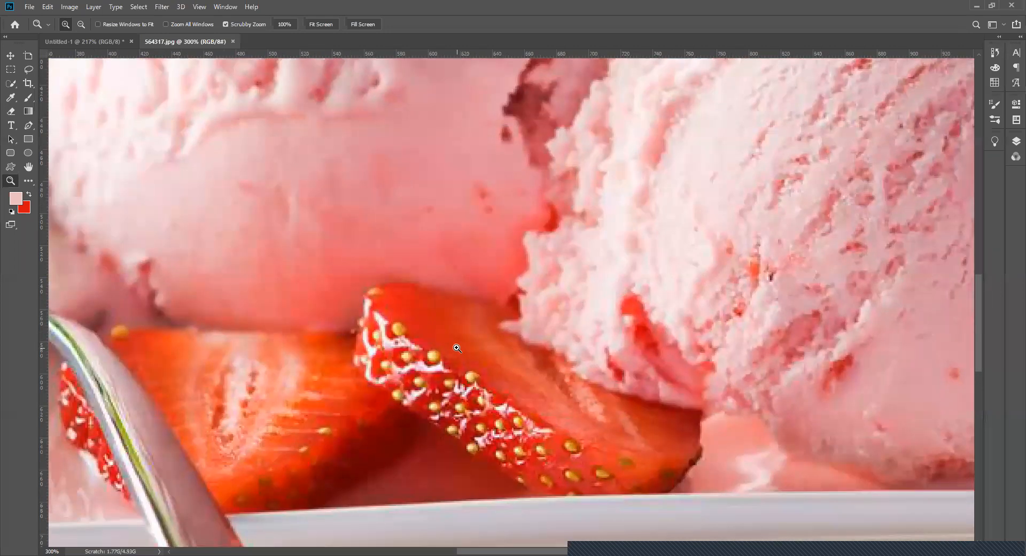
{"action": "left_click", "coordinate": [457, 348]}
{"action": "left_click", "coordinate": [457, 348]}
{"action": "left_click", "coordinate": [457, 348]}
{"action": "left_click", "coordinate": [457, 348]}
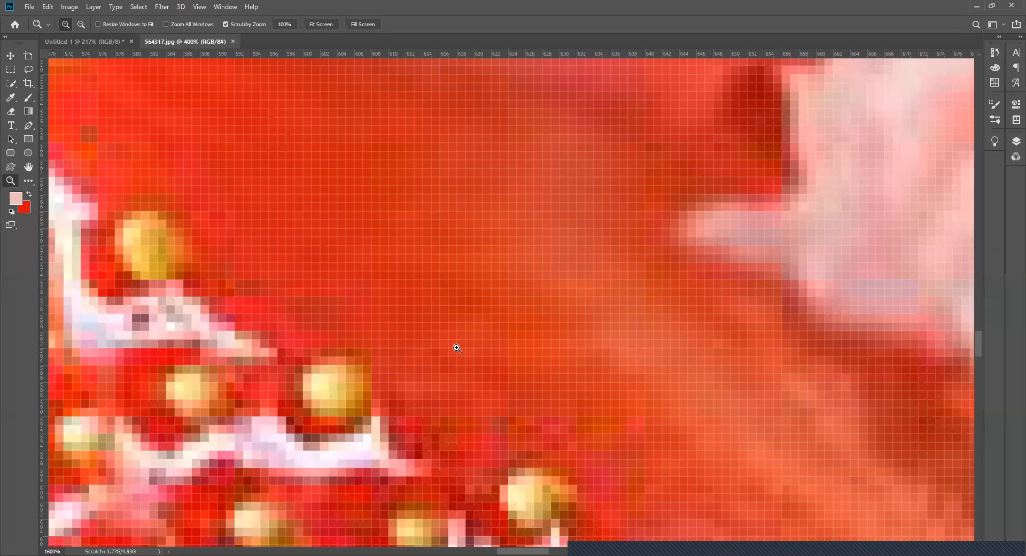
{"action": "left_click", "coordinate": [457, 348]}
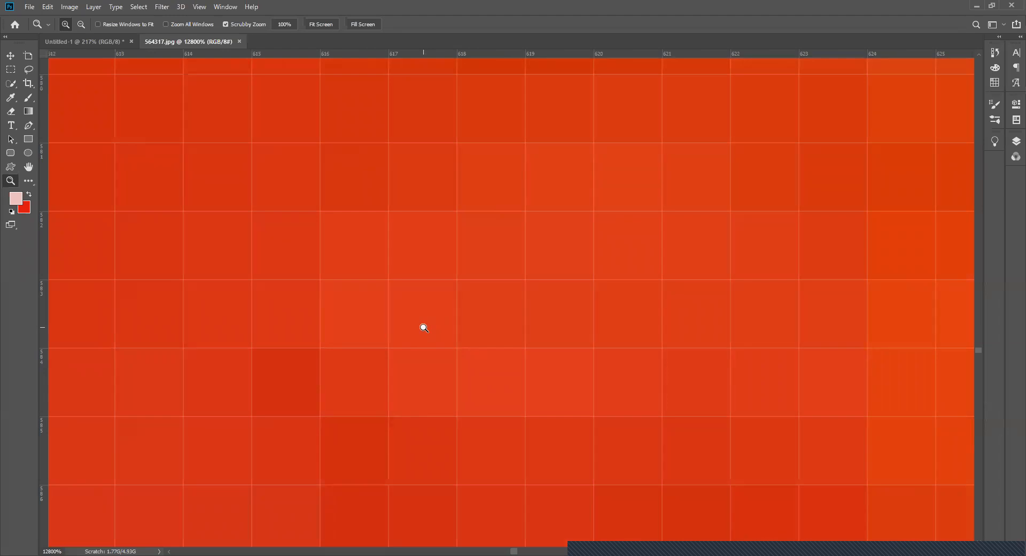
- Zoom out from the strawberry's pixels to 50% to view the entire ice cream photo
{"action": "left_click", "coordinate": [420, 248], "text": "alt"}
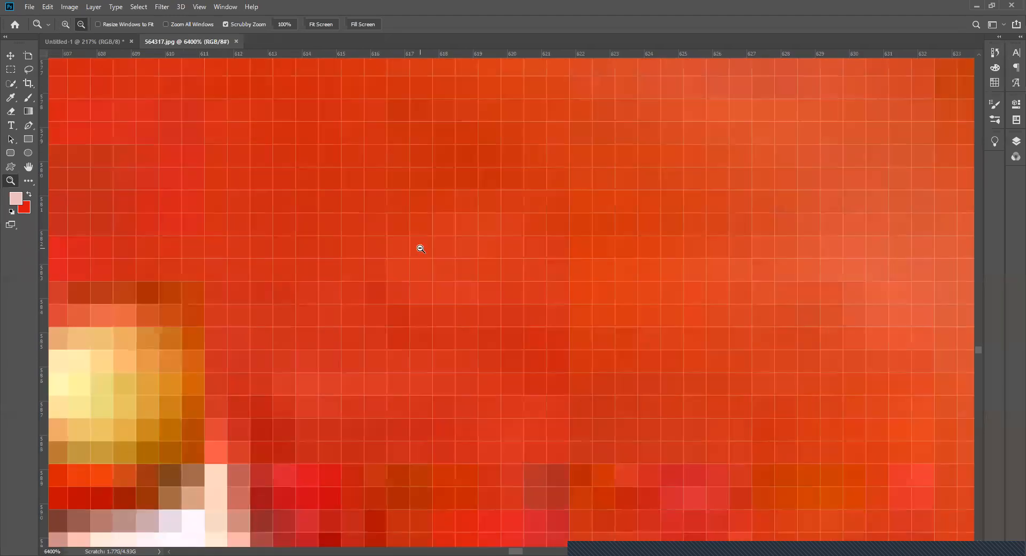
{"action": "left_click", "coordinate": [421, 249], "text": "alt"}
{"action": "left_click", "coordinate": [420, 248], "text": "alt"}
{"action": "left_click", "coordinate": [421, 248], "text": "alt"}
{"action": "left_click", "coordinate": [420, 249], "text": "alt"}
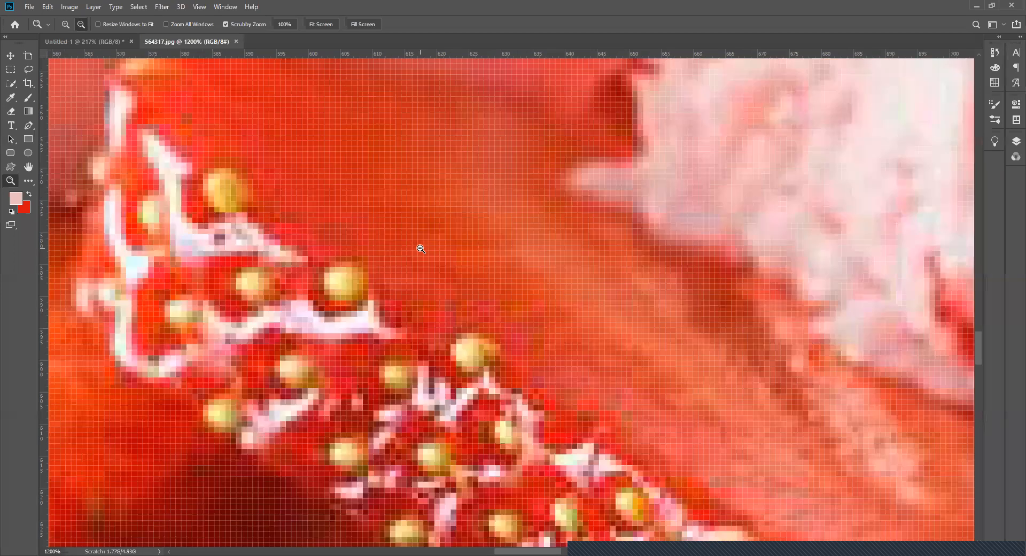
{"action": "left_click", "coordinate": [420, 249], "text": "alt"}
{"action": "left_click", "coordinate": [421, 248], "text": "alt"}
{"action": "left_click", "coordinate": [421, 248], "text": "alt"}
{"action": "left_click", "coordinate": [421, 249], "text": "alt"}
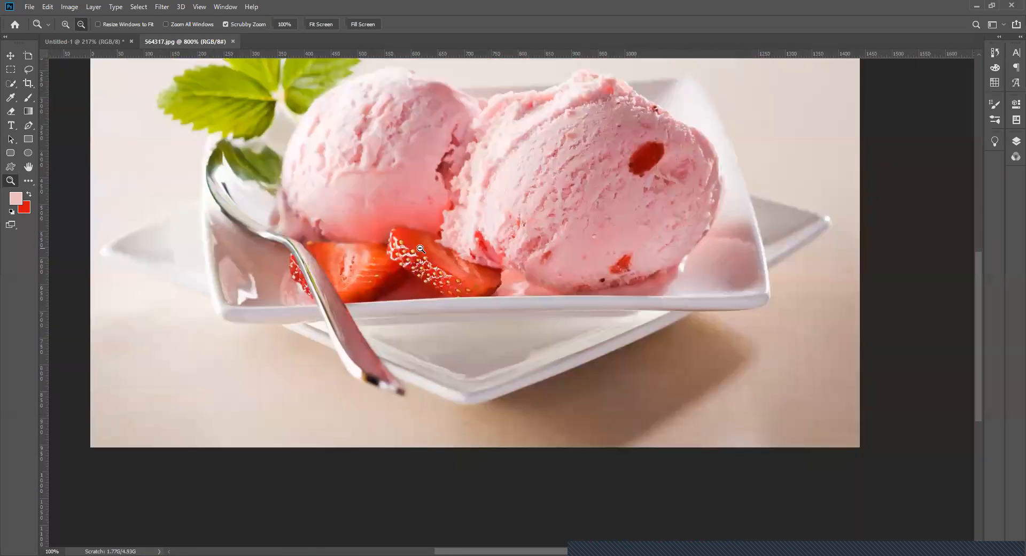
{"action": "left_click", "coordinate": [421, 249], "text": "alt"}
{"action": "left_click", "coordinate": [421, 249], "text": "alt"}
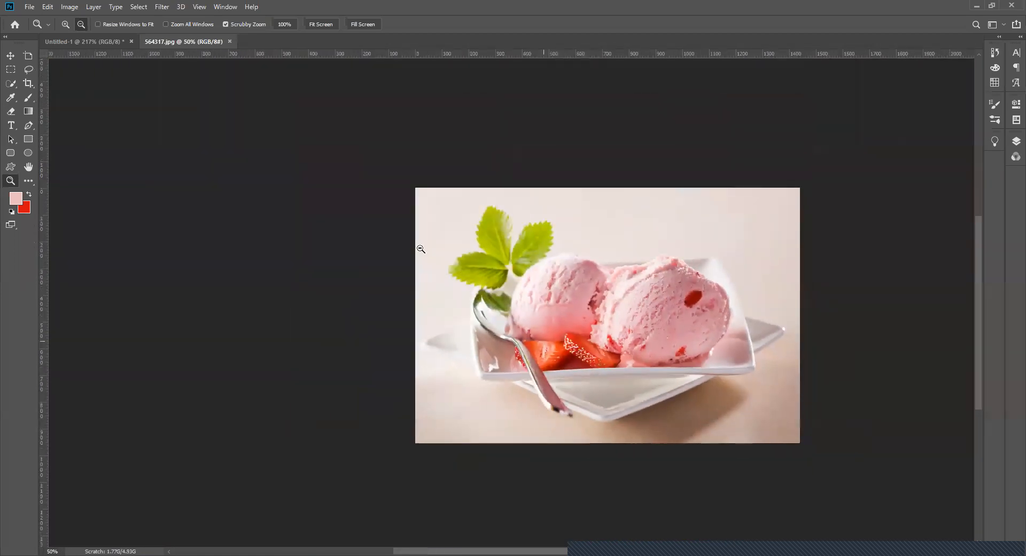
- View the ice cream photo fitted on screen, at 100% and at 200% using the preset view sizes
{"action": "left_click", "coordinate": [198, 7]}
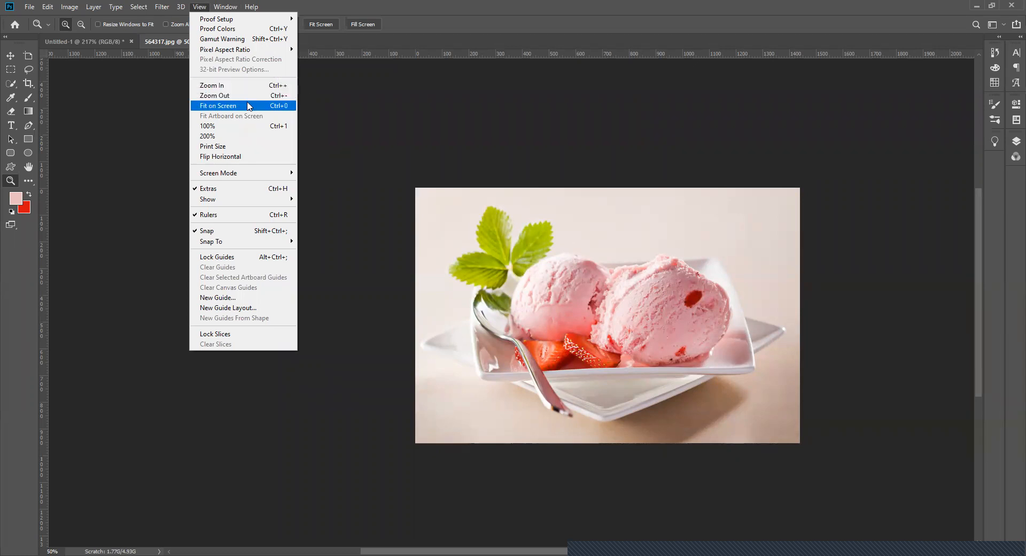
{"action": "left_click", "coordinate": [276, 105]}
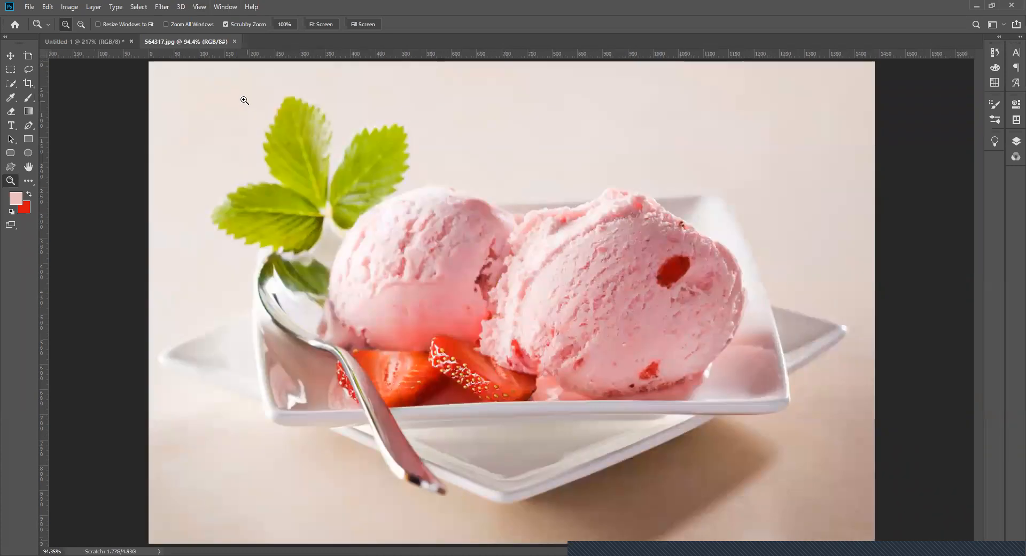
{"action": "left_click", "coordinate": [203, 7]}
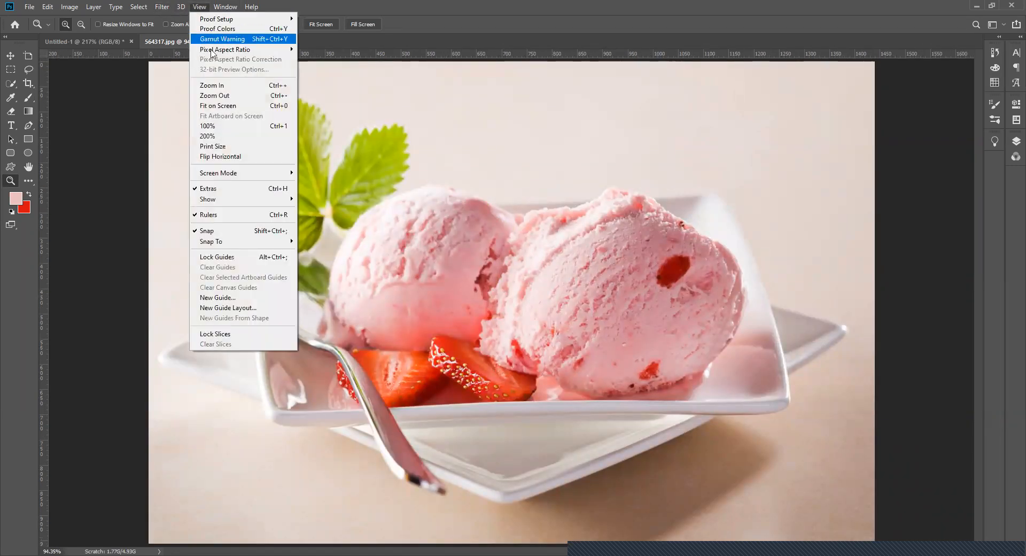
{"action": "left_click", "coordinate": [231, 131]}
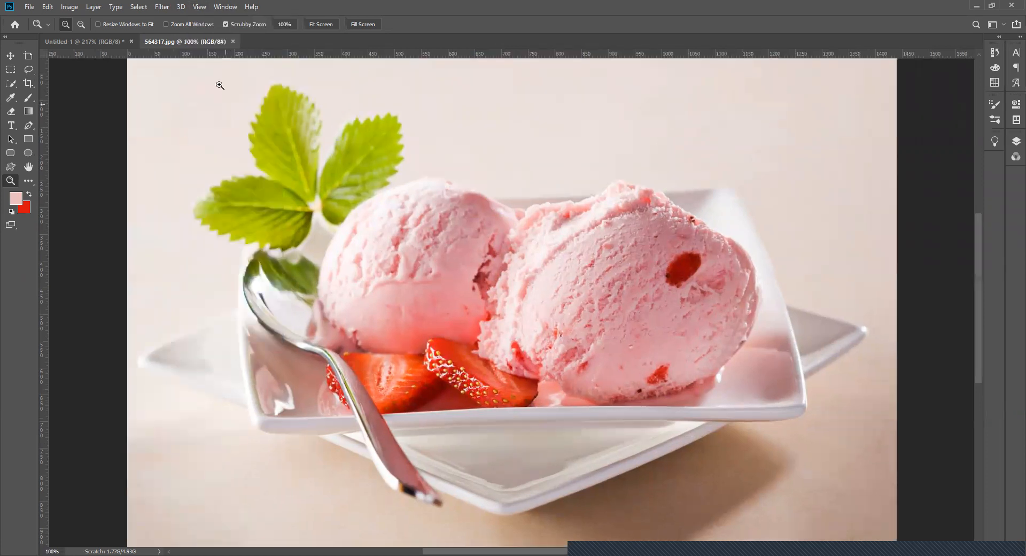
{"action": "left_click", "coordinate": [199, 8]}
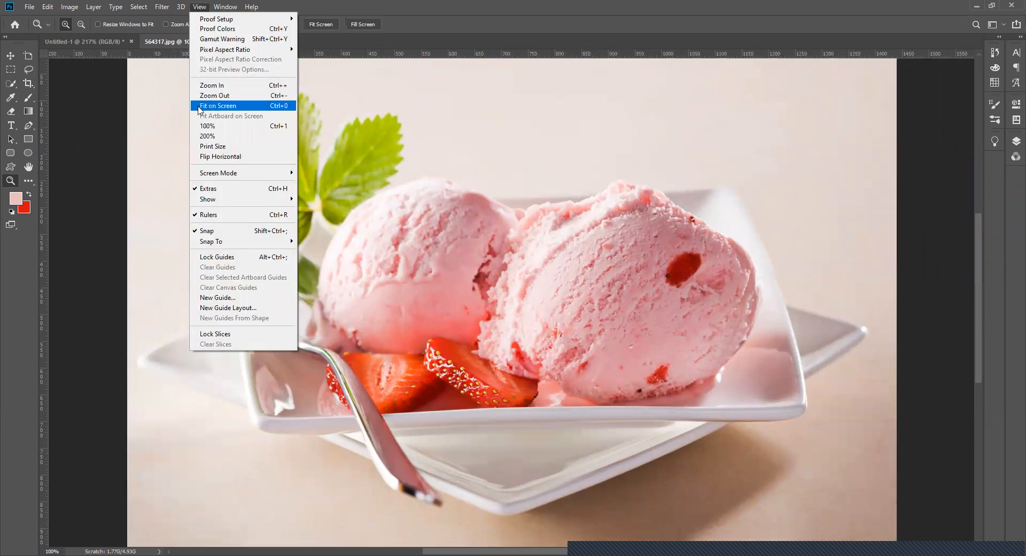
{"action": "left_click", "coordinate": [206, 136]}
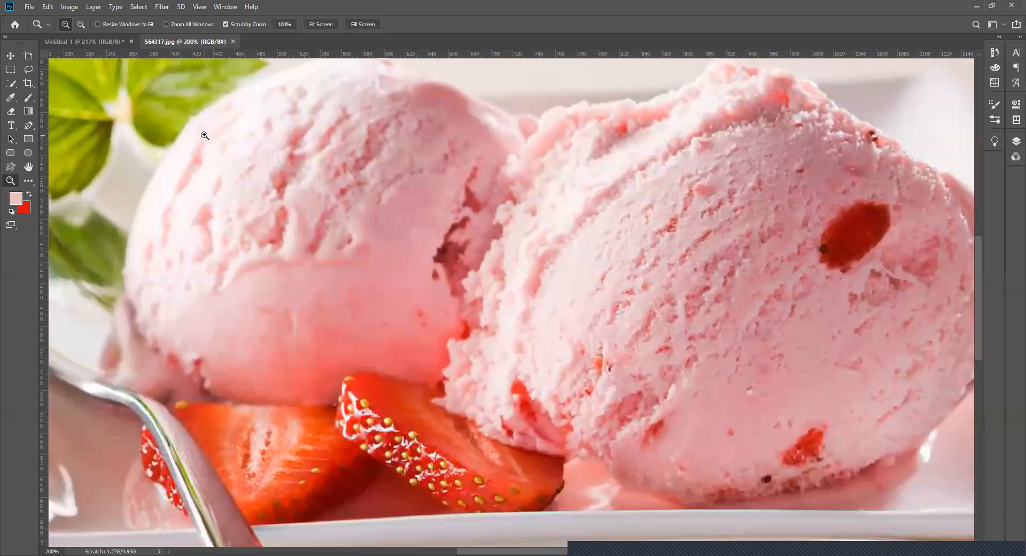
- View the ice cream photo at its print size, and fit it back on screen
{"action": "left_click", "coordinate": [198, 7]}
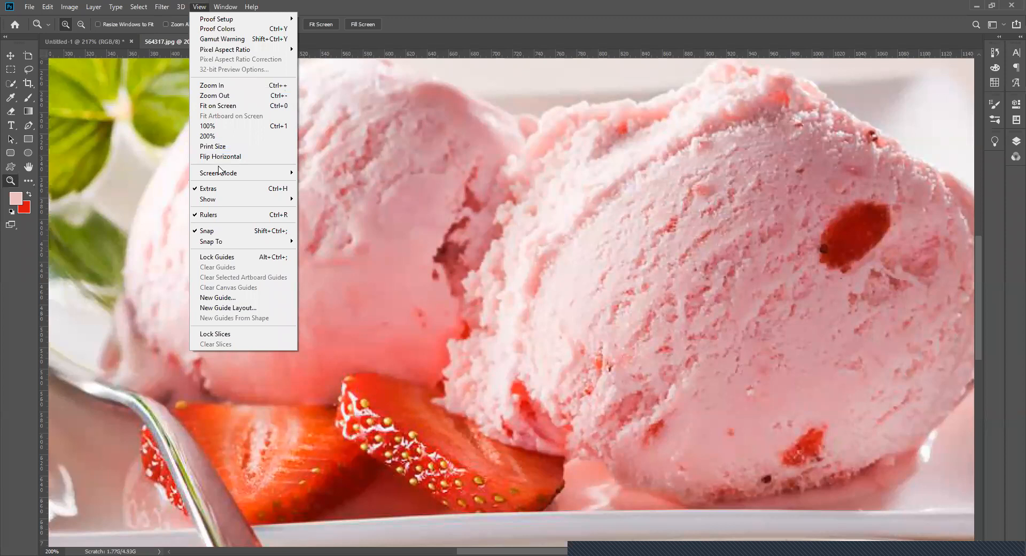
{"action": "left_click", "coordinate": [220, 147]}
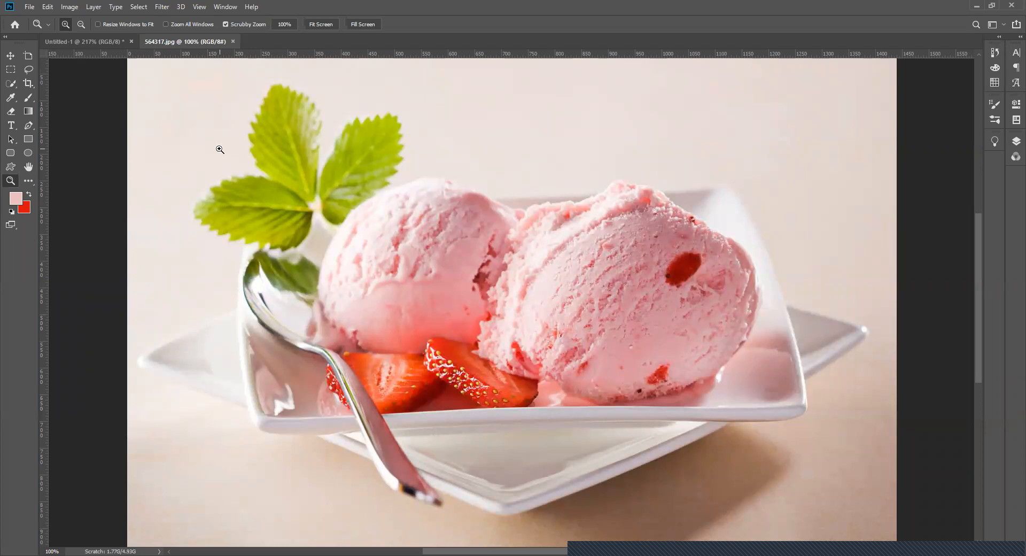
{"action": "left_click", "coordinate": [206, 8]}
{"action": "left_click", "coordinate": [220, 107]}
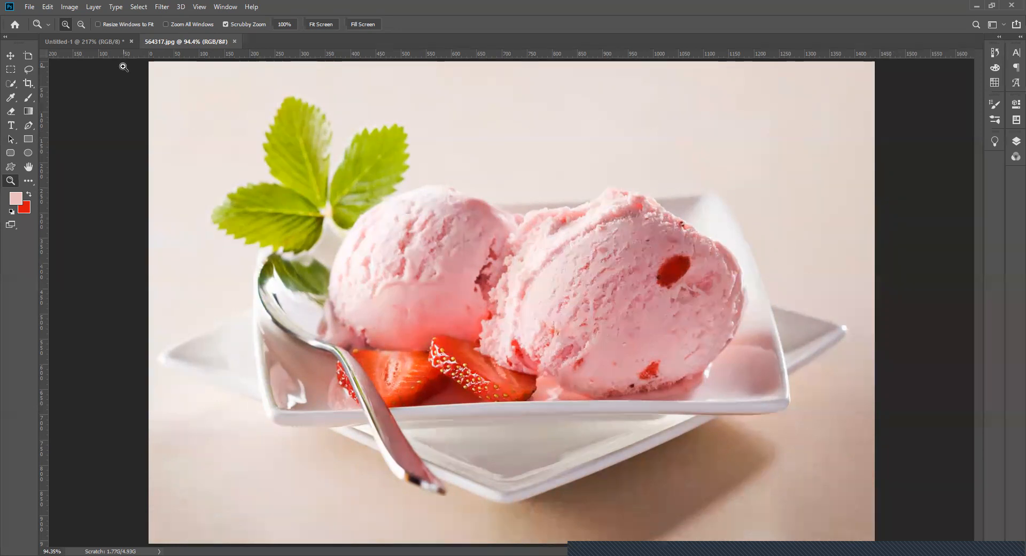
- In Untitled-1, hide the No War layer and Layers 2 to 4, show Layer 1, and return to 564317.jpg
{"action": "left_click", "coordinate": [109, 43]}
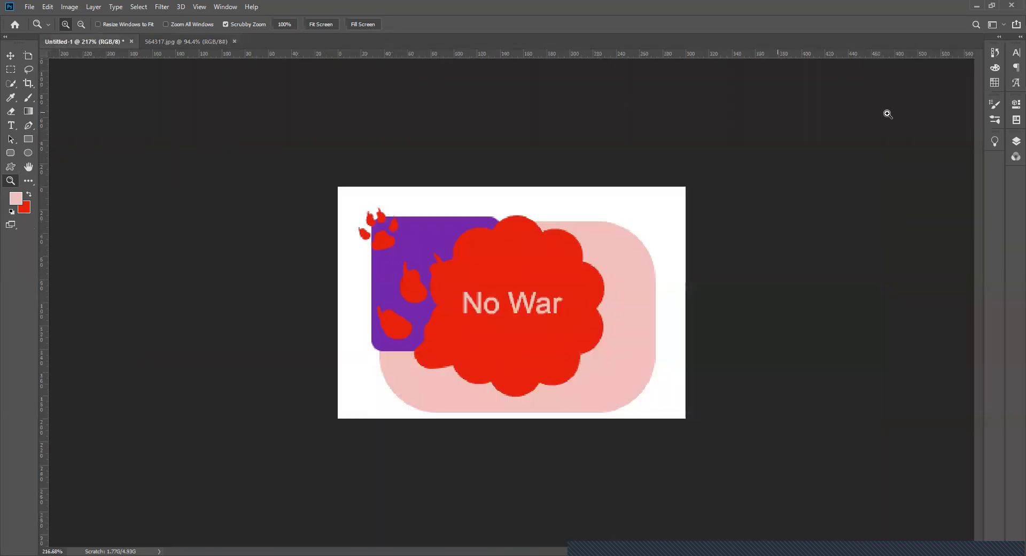
{"action": "left_click", "coordinate": [1010, 142]}
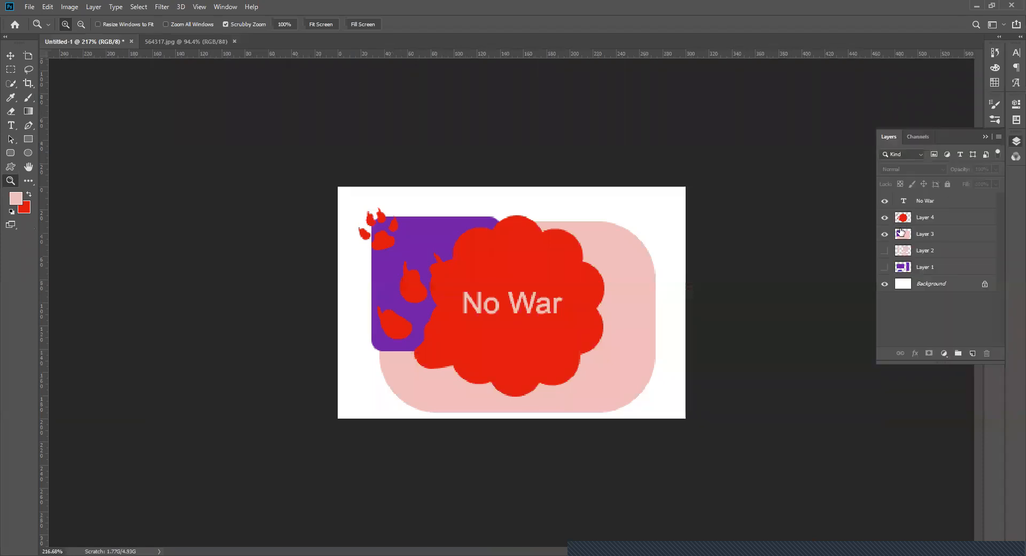
{"action": "left_click", "coordinate": [883, 218]}
{"action": "left_click", "coordinate": [883, 232]}
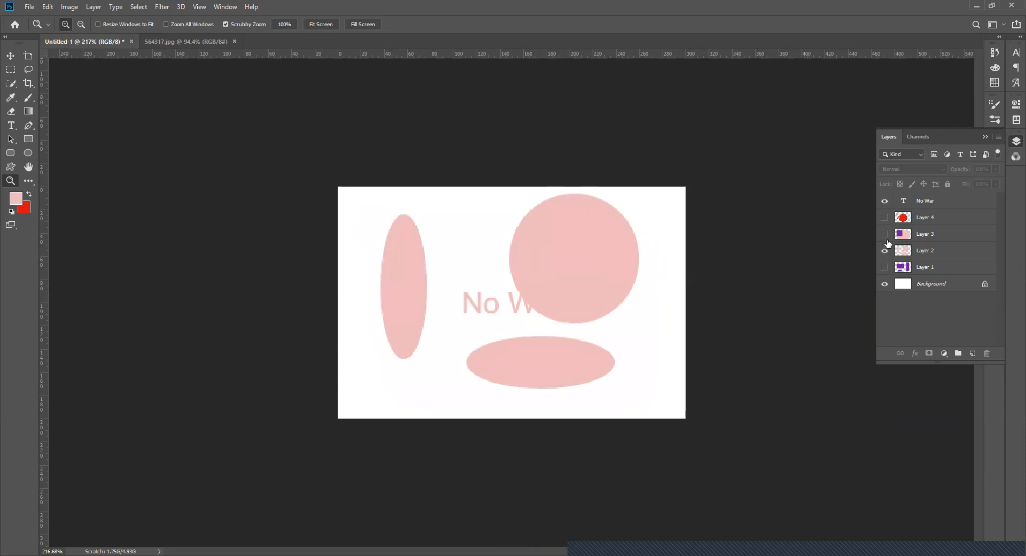
{"action": "left_click", "coordinate": [885, 251]}
{"action": "left_click", "coordinate": [883, 268]}
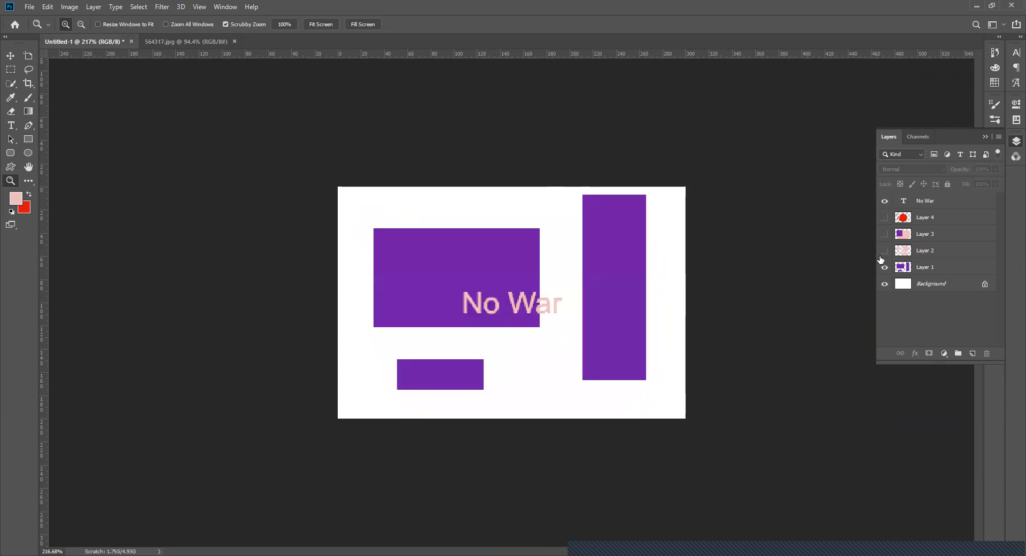
{"action": "left_click", "coordinate": [884, 201]}
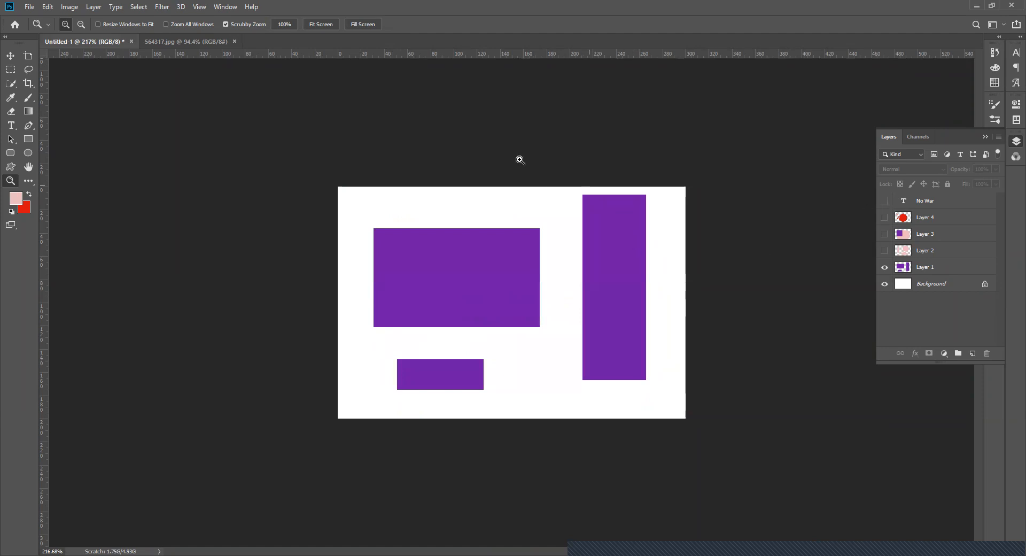
{"action": "left_click", "coordinate": [71, 40]}
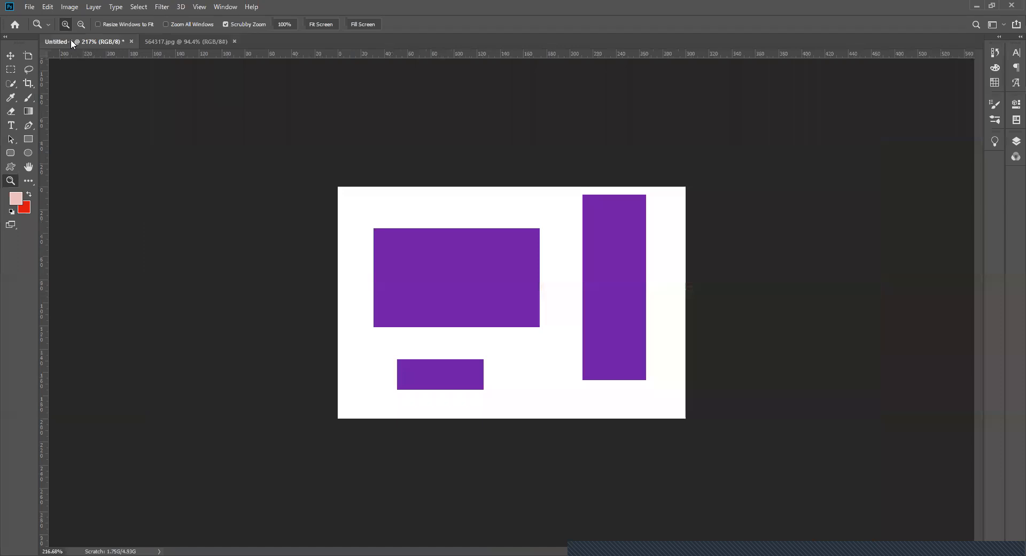
{"action": "left_click", "coordinate": [170, 41]}
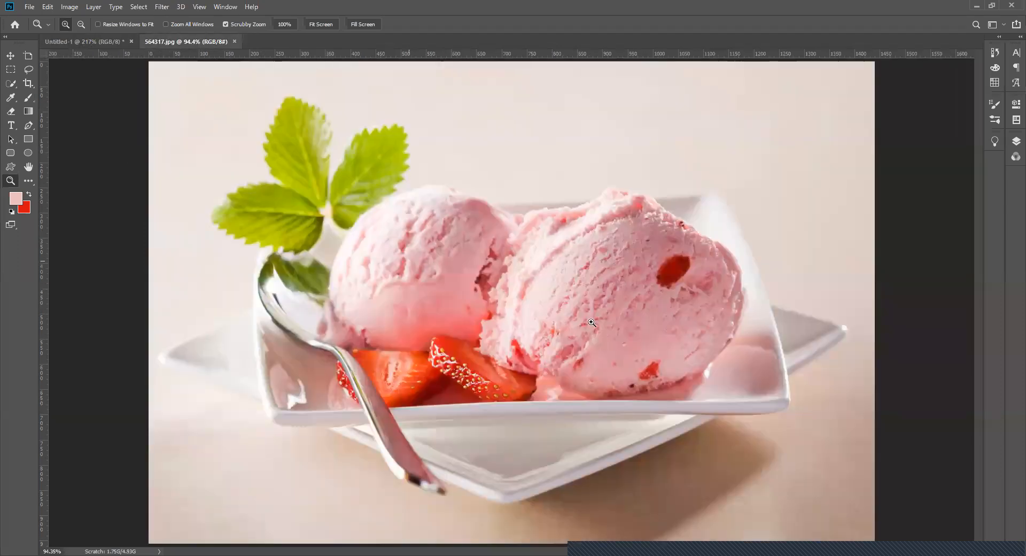